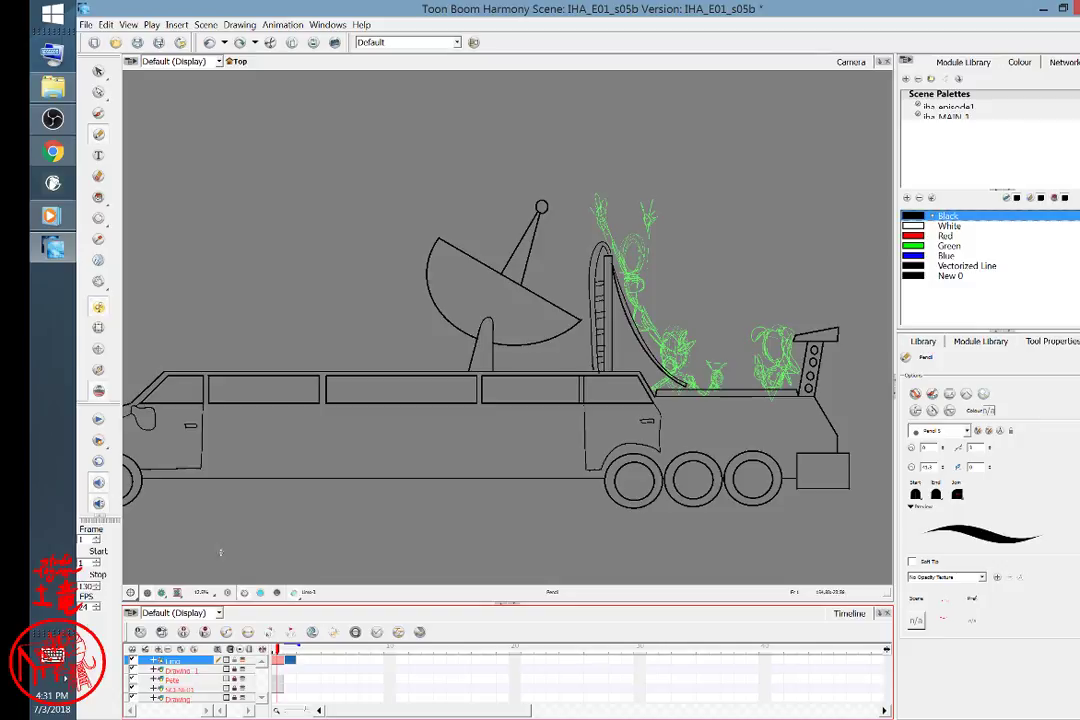
On frame 3 of the Limo layer, ink the raised hand, forearm and shoulder of the spiky-haired figure in black over the red sketch.
{"action": "left_click", "coordinate": [300, 660]}
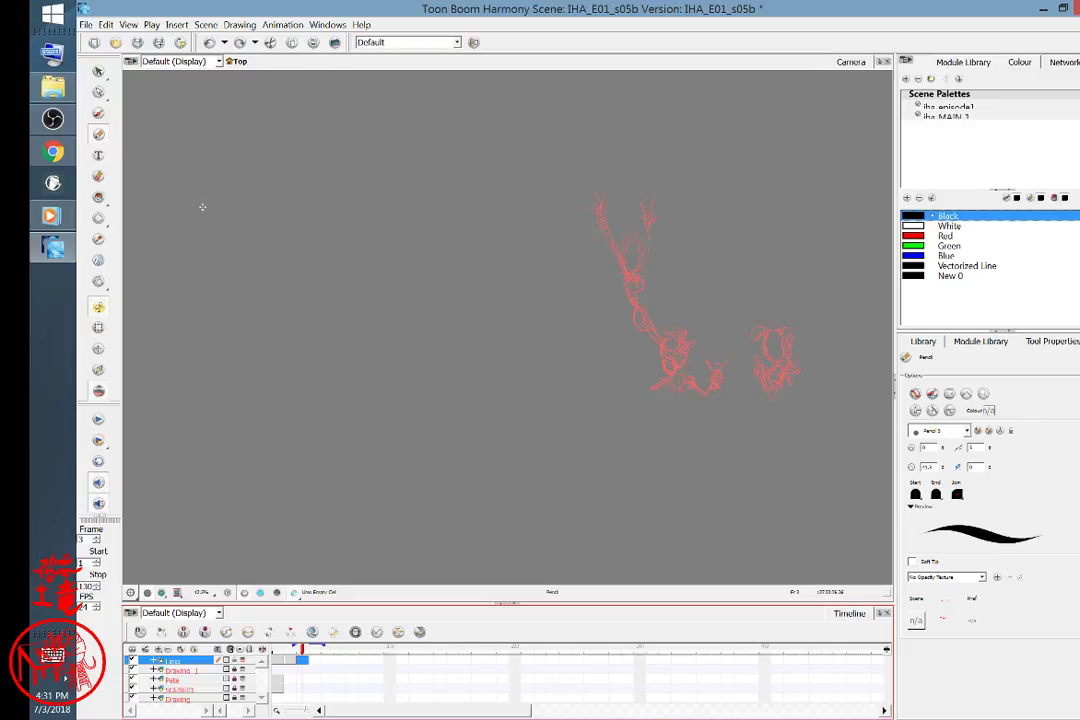
{"action": "key", "text": "2"}
{"action": "key", "text": "2"}
{"action": "key", "text": "2"}
{"action": "key", "text": "2"}
{"action": "left_click", "coordinate": [805, 381]}
{"action": "key", "text": "2"}
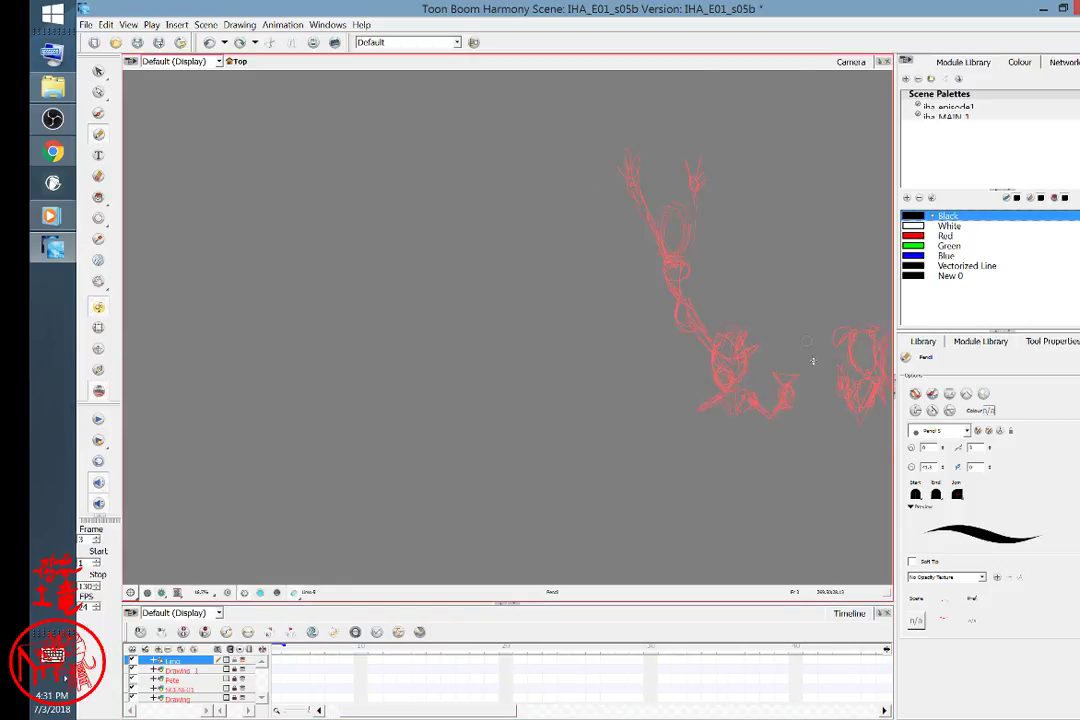
{"action": "key", "text": "2"}
{"action": "mouse_move", "coordinate": [813, 370]}
{"action": "left_mouse_down"}
{"action": "mouse_move", "coordinate": [643, 468]}
{"action": "mouse_move", "coordinate": [689, 423]}
{"action": "left_mouse_up"}
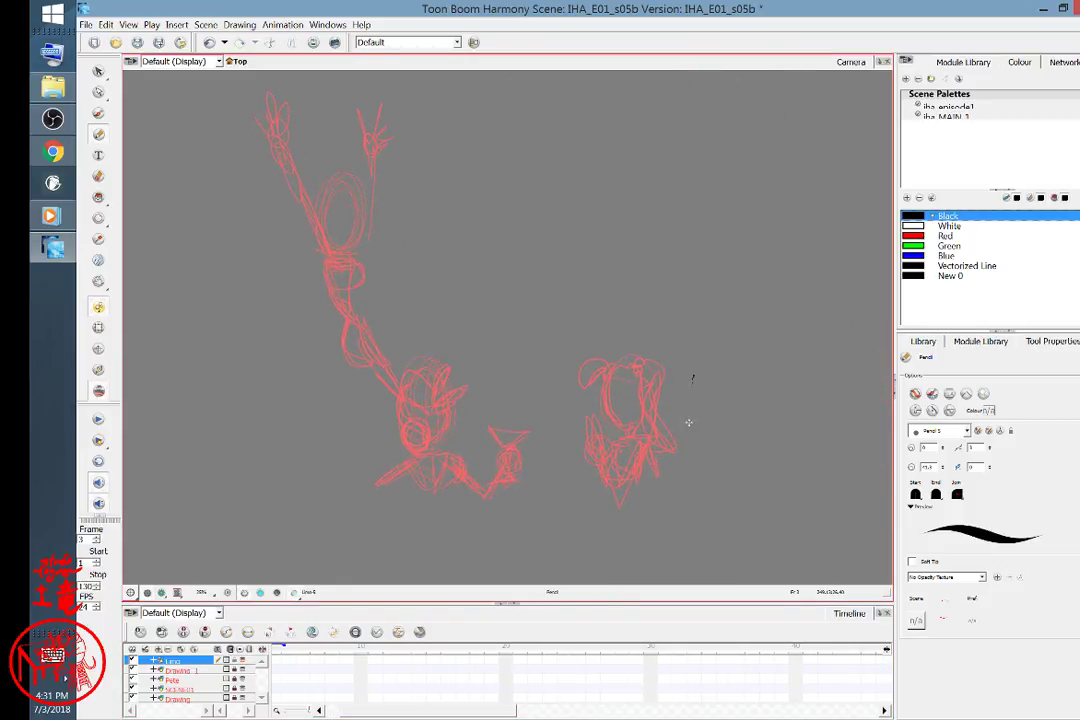
{"action": "scroll", "coordinate": [688, 422], "scroll_direction": "up", "scroll_amount": 6}
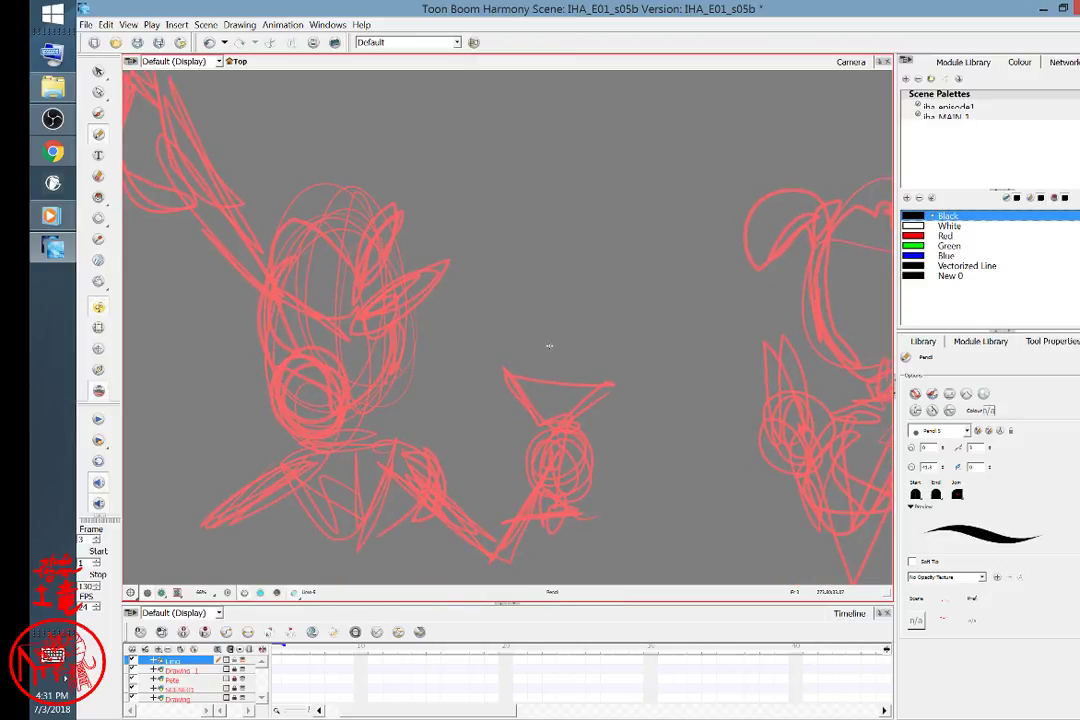
{"action": "mouse_move", "coordinate": [512, 521]}
{"action": "left_mouse_down"}
{"action": "mouse_move", "coordinate": [545, 463]}
{"action": "mouse_move", "coordinate": [546, 431]}
{"action": "mouse_move", "coordinate": [576, 427]}
{"action": "mouse_move", "coordinate": [583, 469]}
{"action": "mouse_move", "coordinate": [553, 487]}
{"action": "mouse_move", "coordinate": [507, 565]}
{"action": "left_mouse_up"}
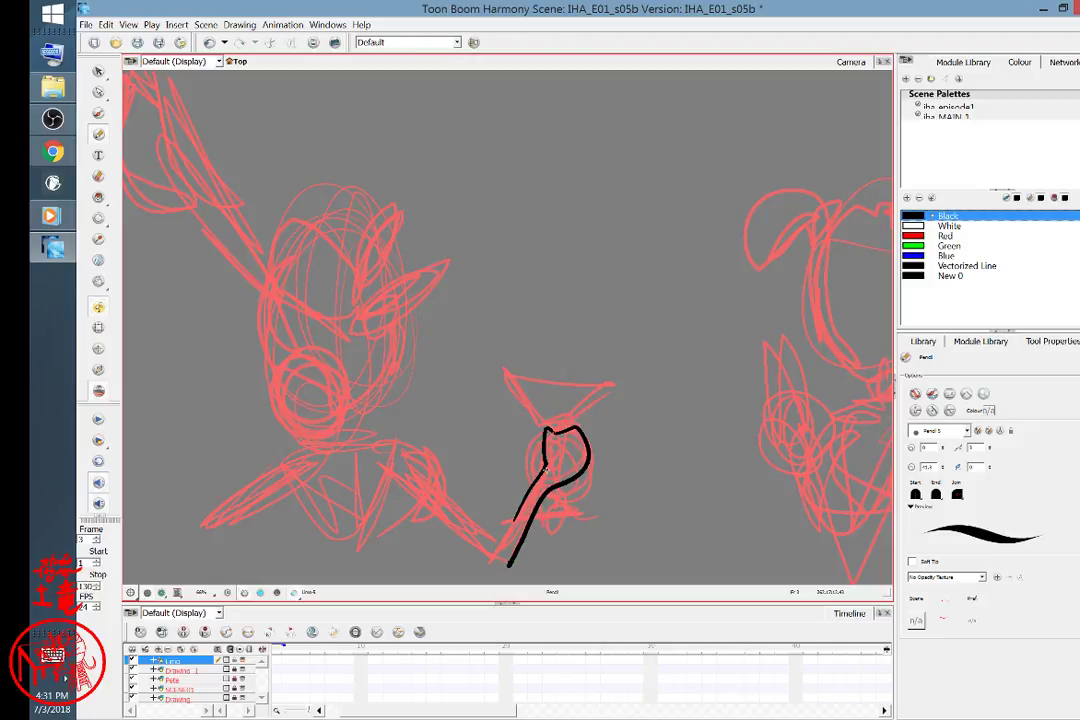
{"action": "mouse_move", "coordinate": [545, 468]}
{"action": "left_mouse_down"}
{"action": "mouse_move", "coordinate": [501, 535]}
{"action": "mouse_move", "coordinate": [430, 463]}
{"action": "mouse_move", "coordinate": [368, 441]}
{"action": "mouse_move", "coordinate": [300, 452]}
{"action": "mouse_move", "coordinate": [322, 358]}
{"action": "mouse_move", "coordinate": [312, 432]}
{"action": "left_mouse_up"}
Ink the spiky-haired figure's head over the sketch, with the round shape at its base, head outline, hair spikes and ear.
{"action": "mouse_move", "coordinate": [329, 370]}
{"action": "left_mouse_down"}
{"action": "mouse_move", "coordinate": [340, 391]}
{"action": "mouse_move", "coordinate": [296, 390]}
{"action": "mouse_move", "coordinate": [300, 412]}
{"action": "mouse_move", "coordinate": [260, 402]}
{"action": "left_mouse_up"}
{"action": "mouse_move", "coordinate": [284, 348]}
{"action": "left_mouse_down"}
{"action": "mouse_move", "coordinate": [272, 378]}
{"action": "mouse_move", "coordinate": [330, 230]}
{"action": "mouse_move", "coordinate": [306, 200]}
{"action": "mouse_move", "coordinate": [385, 195]}
{"action": "mouse_move", "coordinate": [415, 215]}
{"action": "mouse_move", "coordinate": [379, 256]}
{"action": "left_mouse_up"}
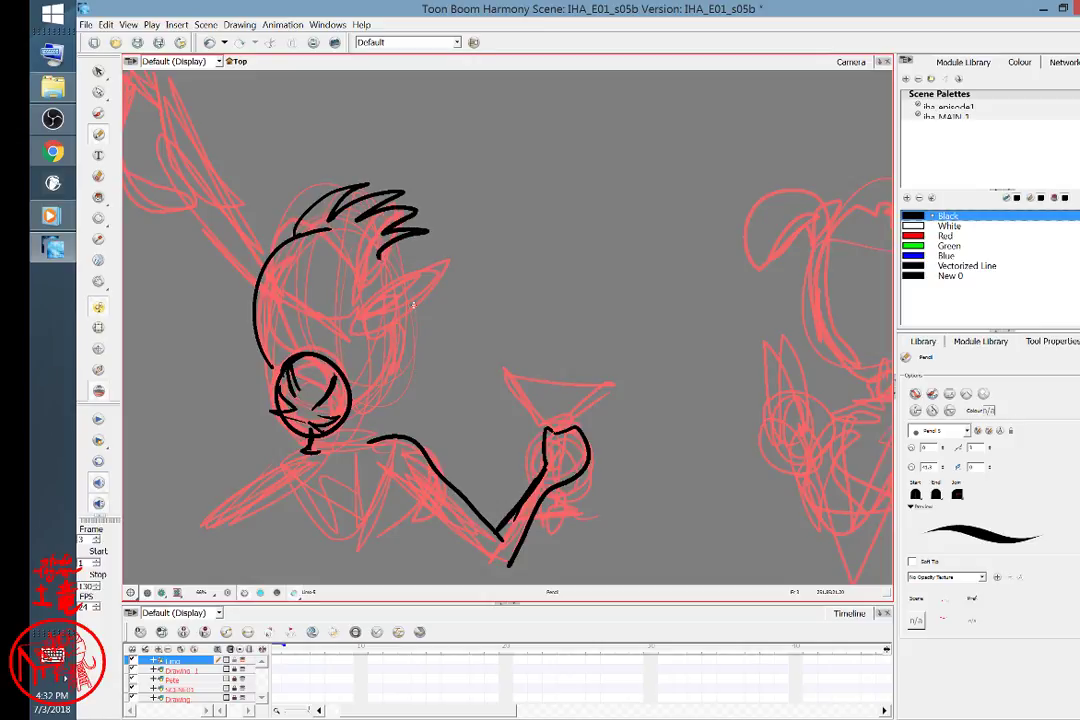
{"action": "mouse_move", "coordinate": [402, 302]}
{"action": "left_mouse_down"}
{"action": "mouse_move", "coordinate": [367, 350]}
{"action": "mouse_move", "coordinate": [384, 372]}
{"action": "left_mouse_up"}
{"action": "mouse_move", "coordinate": [399, 297]}
{"action": "left_mouse_down"}
{"action": "mouse_move", "coordinate": [392, 372]}
{"action": "mouse_move", "coordinate": [380, 394]}
{"action": "mouse_move", "coordinate": [362, 385]}
{"action": "mouse_move", "coordinate": [361, 397]}
{"action": "mouse_move", "coordinate": [382, 379]}
{"action": "mouse_move", "coordinate": [395, 392]}
{"action": "mouse_move", "coordinate": [402, 348]}
{"action": "mouse_move", "coordinate": [393, 385]}
{"action": "mouse_move", "coordinate": [377, 381]}
{"action": "mouse_move", "coordinate": [374, 441]}
{"action": "left_mouse_up"}
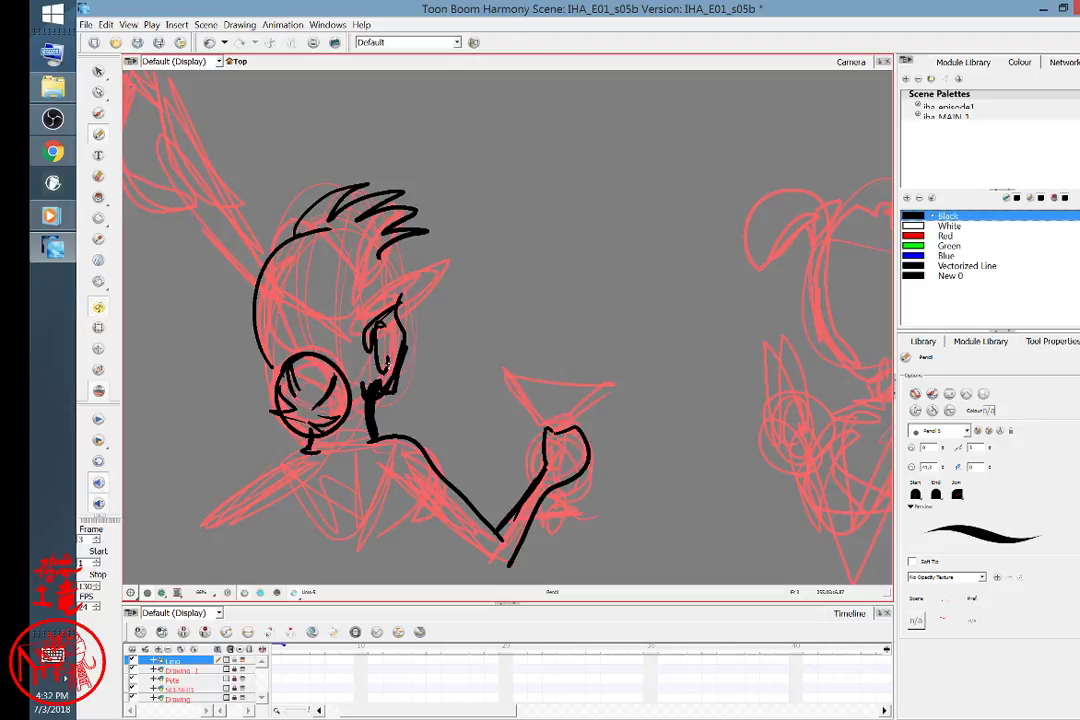
{"action": "mouse_move", "coordinate": [428, 245]}
{"action": "left_mouse_down"}
{"action": "mouse_move", "coordinate": [380, 259]}
{"action": "mouse_move", "coordinate": [450, 262]}
{"action": "mouse_move", "coordinate": [401, 279]}
{"action": "mouse_move", "coordinate": [387, 303]}
{"action": "mouse_move", "coordinate": [390, 331]}
{"action": "left_mouse_up"}
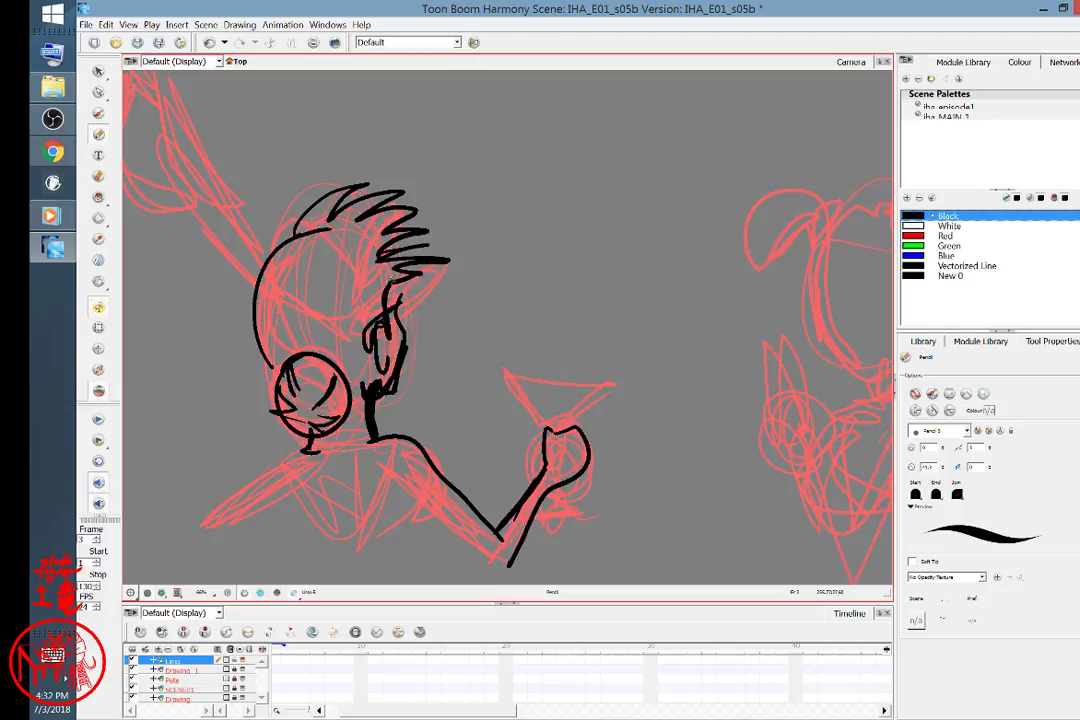
{"action": "mouse_move", "coordinate": [394, 282]}
{"action": "left_mouse_down"}
{"action": "mouse_move", "coordinate": [403, 305]}
{"action": "mouse_move", "coordinate": [429, 294]}
{"action": "mouse_move", "coordinate": [406, 320]}
{"action": "mouse_move", "coordinate": [410, 301]}
{"action": "mouse_move", "coordinate": [407, 316]}
{"action": "mouse_move", "coordinate": [431, 294]}
{"action": "mouse_move", "coordinate": [405, 322]}
{"action": "mouse_move", "coordinate": [413, 309]}
{"action": "mouse_move", "coordinate": [405, 362]}
{"action": "left_mouse_up"}
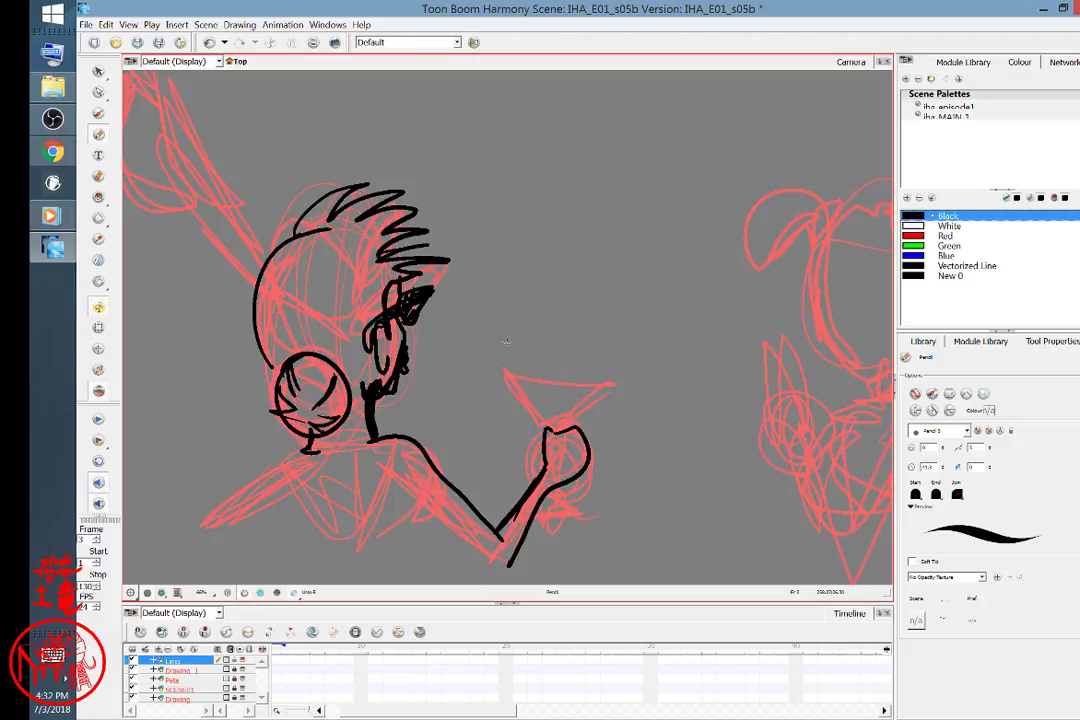
Undo the last strokes beside the ear, redraw them as a dark patch, and ink the hairline, neck and near shoulder.
{"action": "key", "text": "ctrl+z"}
{"action": "key", "text": "ctrl+z"}
{"action": "mouse_move", "coordinate": [413, 316]}
{"action": "left_mouse_down"}
{"action": "mouse_move", "coordinate": [421, 308]}
{"action": "mouse_move", "coordinate": [418, 318]}
{"action": "left_mouse_up"}
{"action": "mouse_move", "coordinate": [366, 356]}
{"action": "left_mouse_down"}
{"action": "mouse_move", "coordinate": [323, 453]}
{"action": "mouse_move", "coordinate": [276, 454]}
{"action": "mouse_move", "coordinate": [267, 474]}
{"action": "left_mouse_up"}
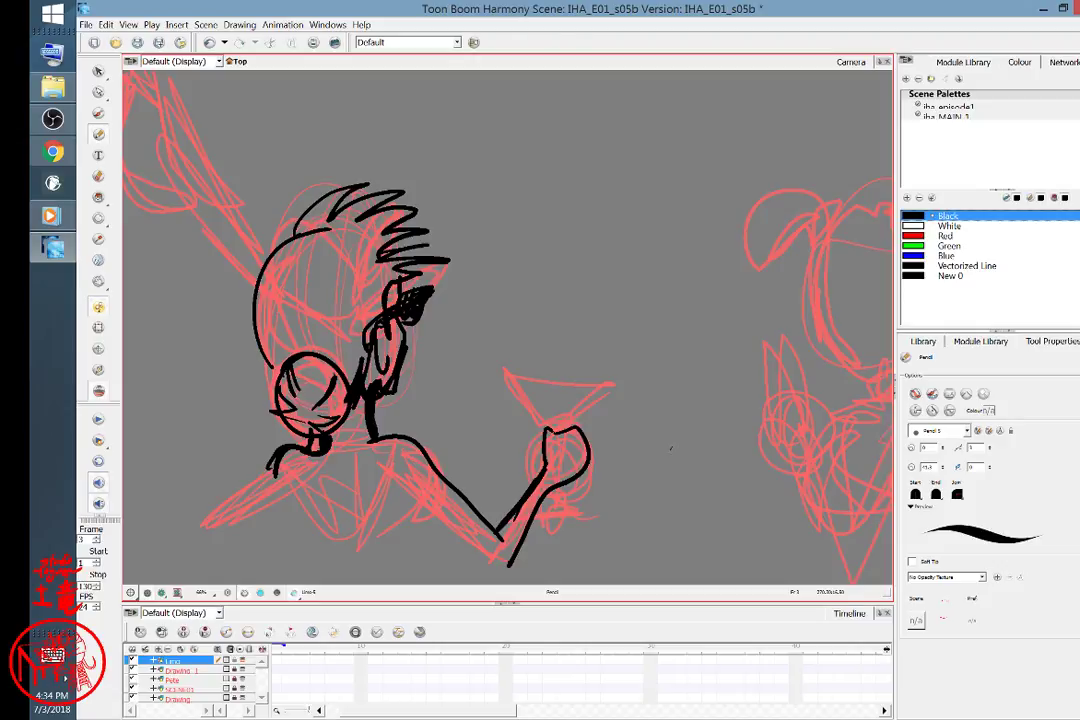
Ink a martini glass with olives on a pick above the raised hand, and the underside of that arm.
{"action": "mouse_move", "coordinate": [554, 430]}
{"action": "left_mouse_down"}
{"action": "mouse_move", "coordinate": [514, 380]}
{"action": "mouse_move", "coordinate": [597, 396]}
{"action": "mouse_move", "coordinate": [556, 430]}
{"action": "left_mouse_up"}
{"action": "mouse_move", "coordinate": [527, 390]}
{"action": "left_mouse_down"}
{"action": "mouse_move", "coordinate": [594, 391]}
{"action": "mouse_move", "coordinate": [565, 414]}
{"action": "mouse_move", "coordinate": [610, 368]}
{"action": "left_mouse_up"}
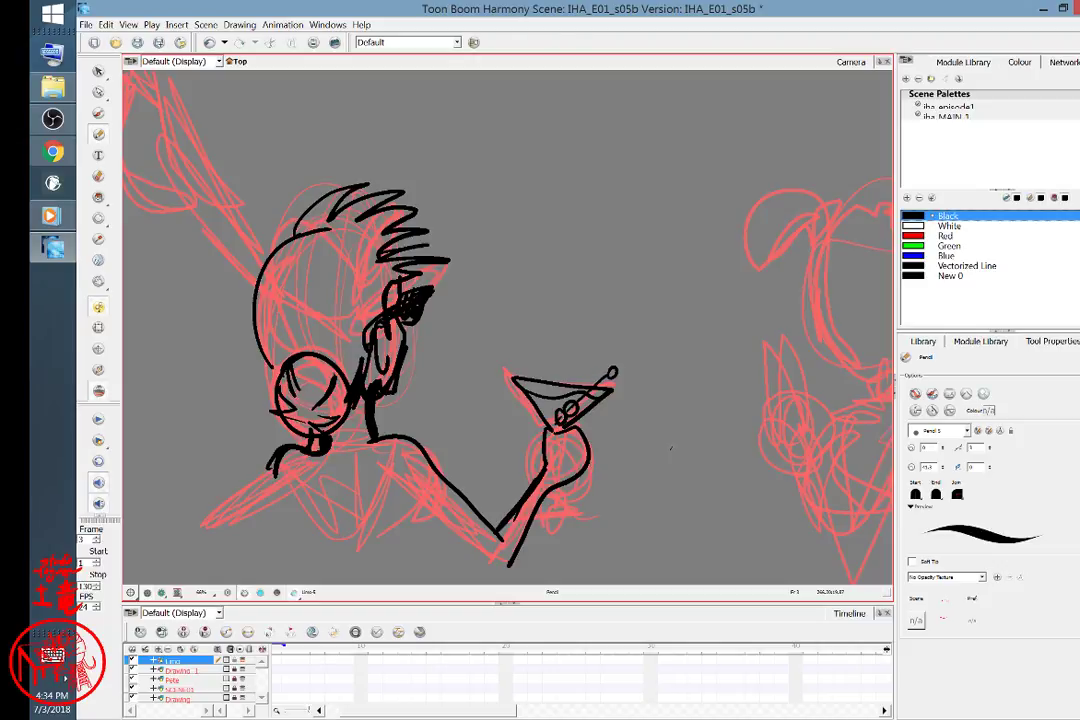
{"action": "left_click_drag", "start_coordinate": [508, 568], "coordinate": [403, 495]}
Ink the sides and inner fold line of the spiky-haired figure's torso.
{"action": "left_click_drag", "start_coordinate": [295, 496], "coordinate": [331, 556]}
{"action": "left_click_drag", "start_coordinate": [329, 472], "coordinate": [342, 547]}
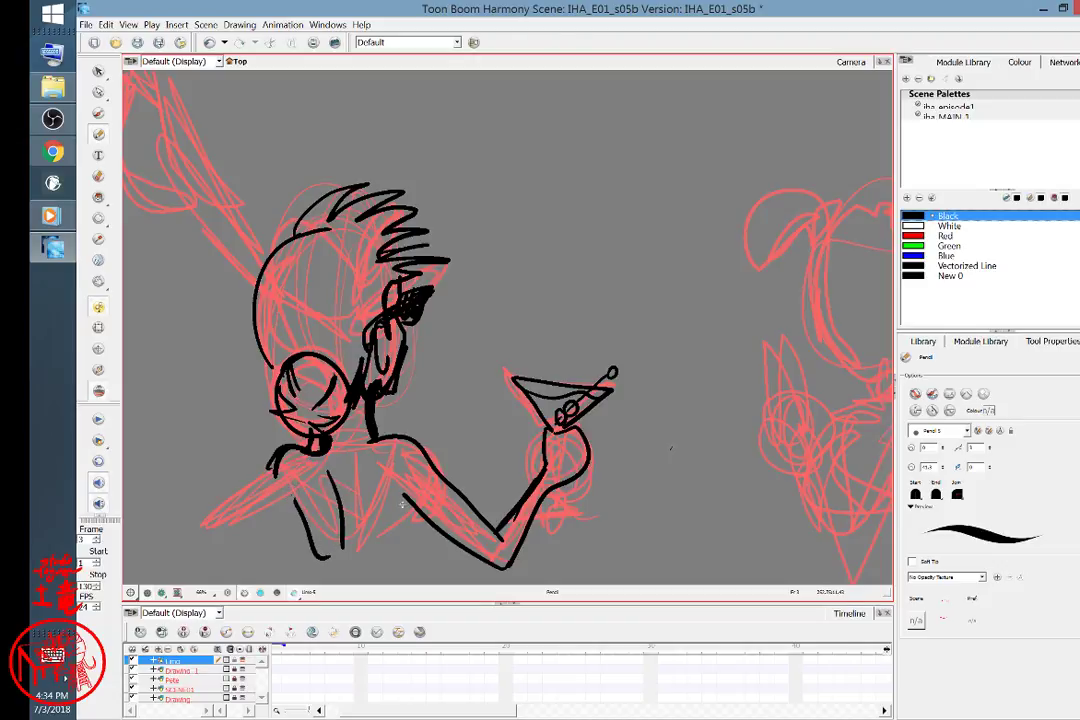
{"action": "mouse_move", "coordinate": [402, 495]}
{"action": "left_mouse_down"}
{"action": "mouse_move", "coordinate": [389, 545]}
{"action": "mouse_move", "coordinate": [402, 523]}
{"action": "left_mouse_up"}
Ink the spiky-haired figure's other bent arm, and complete the torso with a lower edge, collar and line across the back.
{"action": "left_click_drag", "start_coordinate": [279, 457], "coordinate": [241, 501]}
{"action": "mouse_move", "coordinate": [258, 475]}
{"action": "left_mouse_down"}
{"action": "mouse_move", "coordinate": [233, 503]}
{"action": "mouse_move", "coordinate": [236, 523]}
{"action": "mouse_move", "coordinate": [294, 498]}
{"action": "mouse_move", "coordinate": [226, 531]}
{"action": "mouse_move", "coordinate": [257, 474]}
{"action": "mouse_move", "coordinate": [204, 515]}
{"action": "mouse_move", "coordinate": [221, 536]}
{"action": "mouse_move", "coordinate": [205, 530]}
{"action": "mouse_move", "coordinate": [294, 510]}
{"action": "left_mouse_up"}
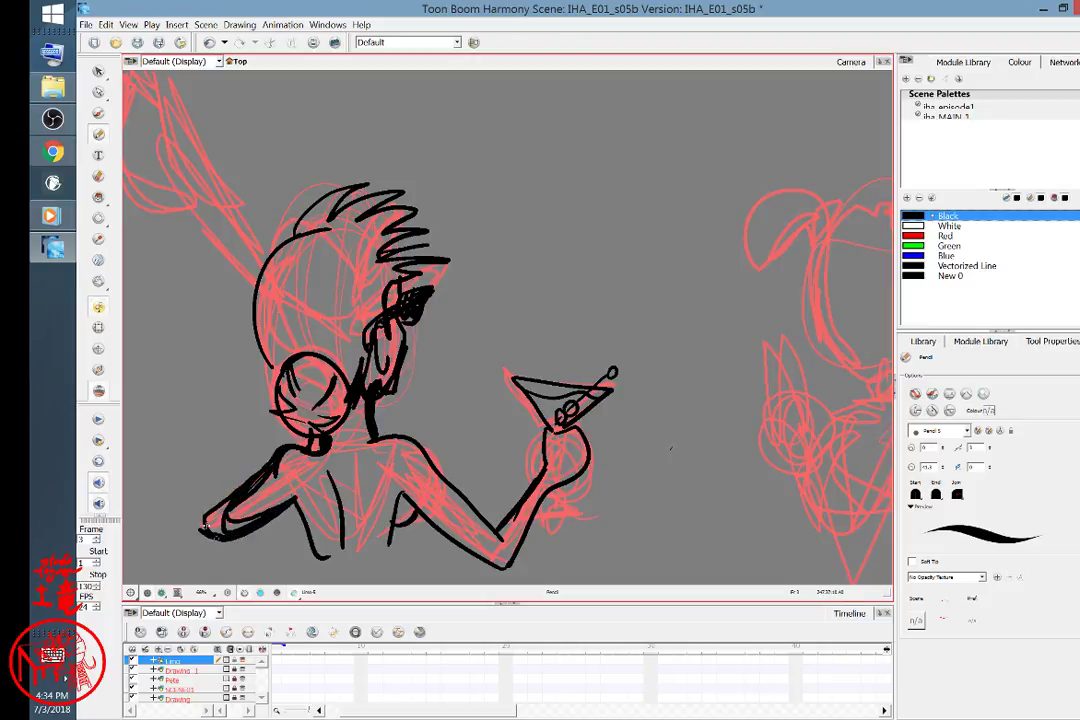
{"action": "left_click_drag", "start_coordinate": [212, 532], "coordinate": [256, 486]}
{"action": "mouse_move", "coordinate": [246, 536]}
{"action": "left_mouse_down"}
{"action": "mouse_move", "coordinate": [394, 484]}
{"action": "mouse_move", "coordinate": [333, 538]}
{"action": "mouse_move", "coordinate": [309, 528]}
{"action": "mouse_move", "coordinate": [357, 551]}
{"action": "mouse_move", "coordinate": [399, 550]}
{"action": "left_mouse_up"}
{"action": "mouse_move", "coordinate": [270, 466]}
{"action": "left_mouse_down"}
{"action": "mouse_move", "coordinate": [338, 462]}
{"action": "mouse_move", "coordinate": [325, 468]}
{"action": "left_mouse_up"}
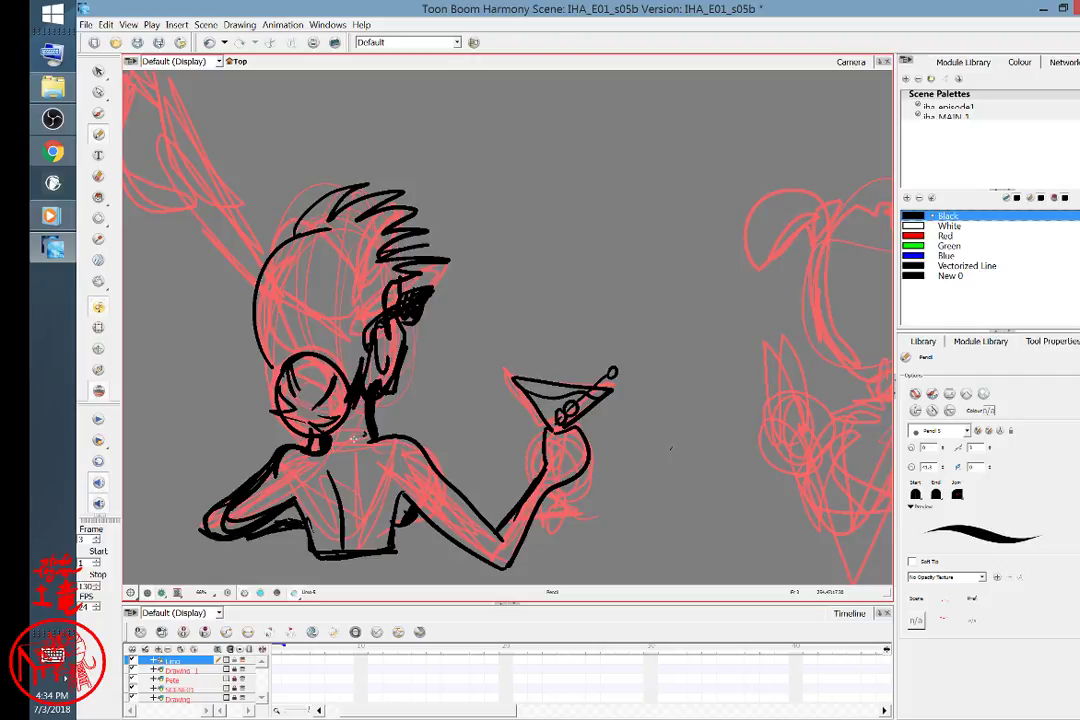
{"action": "mouse_move", "coordinate": [372, 437]}
{"action": "left_mouse_down"}
{"action": "mouse_move", "coordinate": [324, 435]}
{"action": "mouse_move", "coordinate": [374, 433]}
{"action": "mouse_move", "coordinate": [322, 443]}
{"action": "mouse_move", "coordinate": [360, 453]}
{"action": "left_mouse_up"}
{"action": "mouse_move", "coordinate": [398, 515]}
{"action": "left_mouse_down"}
{"action": "mouse_move", "coordinate": [306, 521]}
{"action": "mouse_move", "coordinate": [392, 516]}
{"action": "left_mouse_up"}
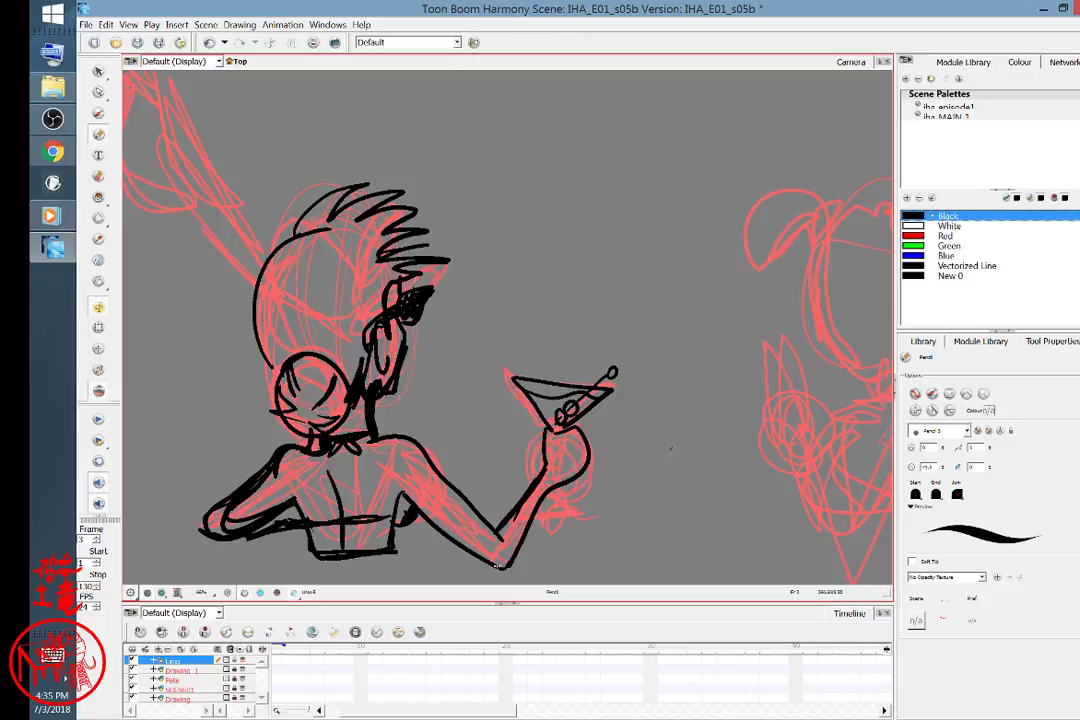
Ink the ponytailed figure's neck and face outline with nose and ear, undoing the first nose stroke.
{"action": "key", "text": "space"}
{"action": "mouse_move", "coordinate": [719, 450]}
{"action": "left_mouse_down"}
{"action": "mouse_move", "coordinate": [610, 444]}
{"action": "mouse_move", "coordinate": [571, 427]}
{"action": "mouse_move", "coordinate": [733, 470]}
{"action": "left_mouse_up"}
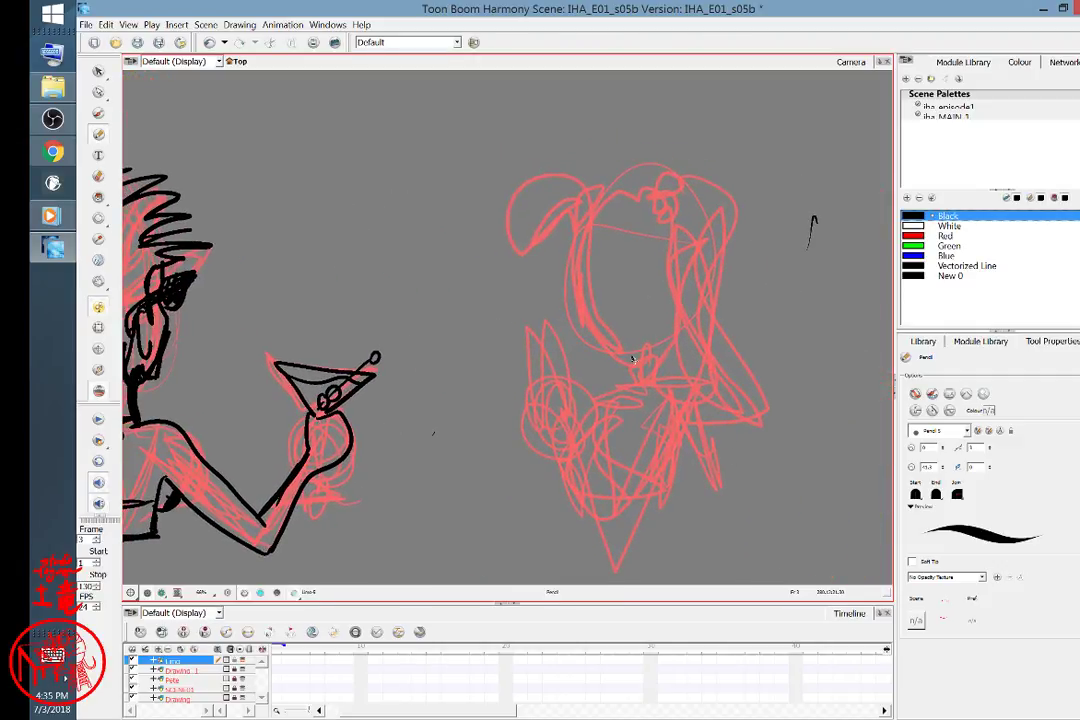
{"action": "mouse_move", "coordinate": [633, 357]}
{"action": "left_mouse_down"}
{"action": "mouse_move", "coordinate": [632, 381]}
{"action": "mouse_move", "coordinate": [668, 385]}
{"action": "left_mouse_up"}
{"action": "mouse_move", "coordinate": [580, 256]}
{"action": "left_mouse_down"}
{"action": "mouse_move", "coordinate": [549, 278]}
{"action": "mouse_move", "coordinate": [571, 302]}
{"action": "left_mouse_up"}
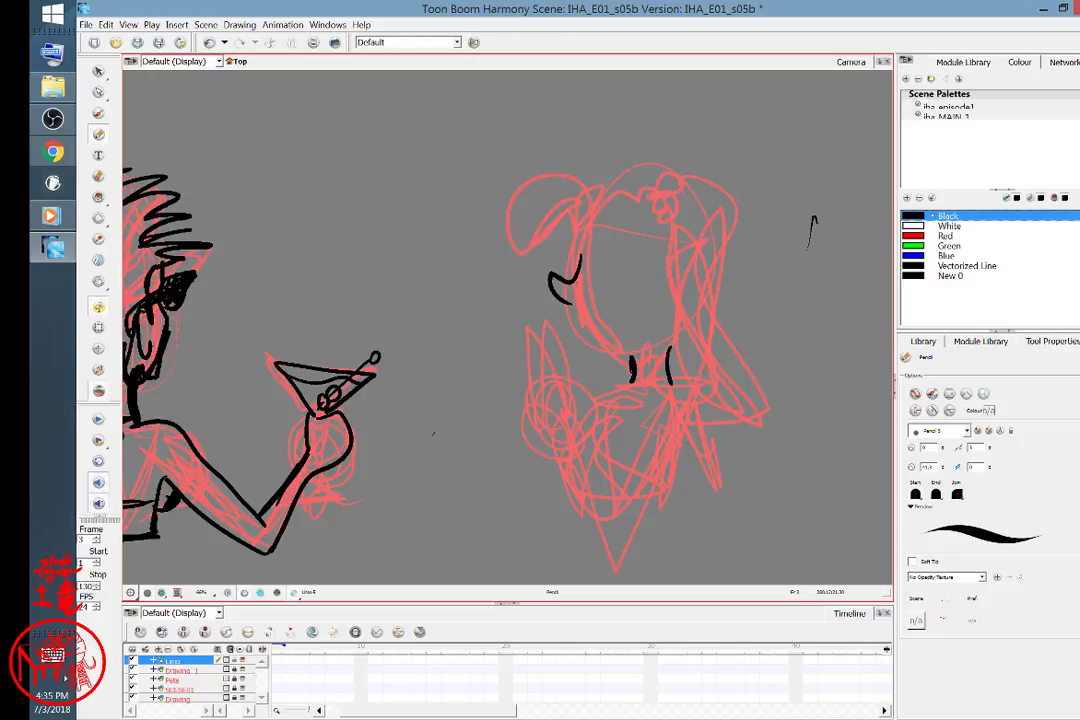
{"action": "key", "text": "ctrl+z"}
{"action": "mouse_move", "coordinate": [588, 226]}
{"action": "left_mouse_down"}
{"action": "mouse_move", "coordinate": [583, 266]}
{"action": "mouse_move", "coordinate": [561, 294]}
{"action": "mouse_move", "coordinate": [617, 360]}
{"action": "mouse_move", "coordinate": [635, 360]}
{"action": "mouse_move", "coordinate": [669, 323]}
{"action": "mouse_move", "coordinate": [676, 272]}
{"action": "left_mouse_up"}
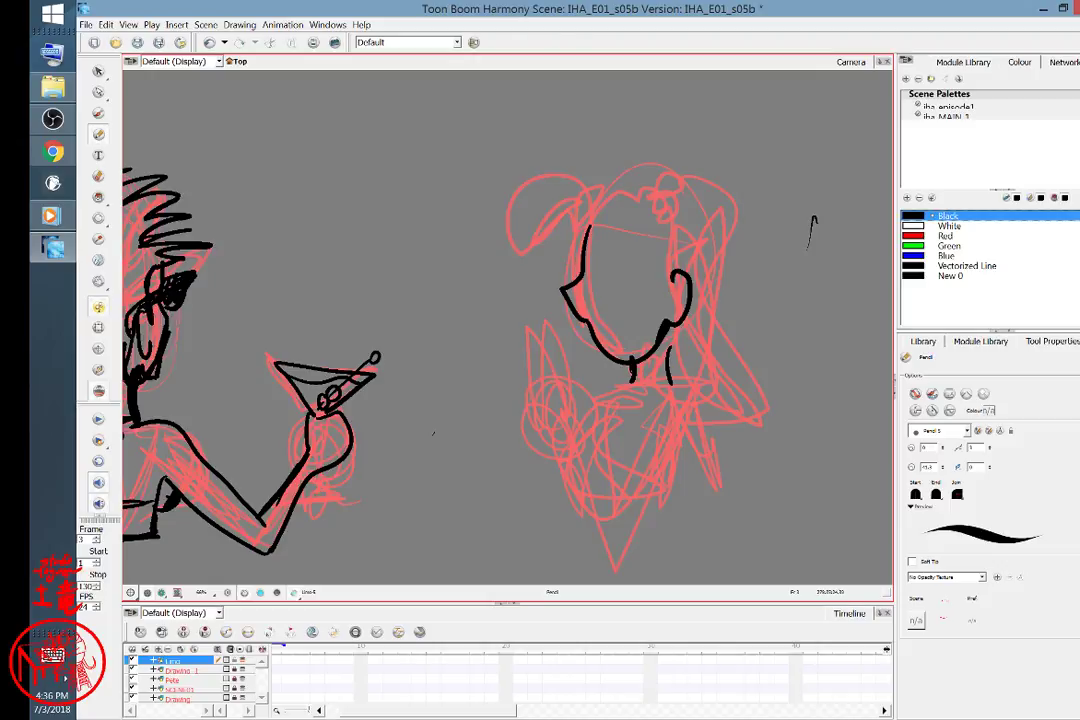
Draw an open smiling mouth, closed eye and eyebrow on the ponytailed figure, and ink the swept fringe.
{"action": "mouse_move", "coordinate": [605, 326]}
{"action": "left_mouse_down"}
{"action": "mouse_move", "coordinate": [627, 320]}
{"action": "mouse_move", "coordinate": [625, 351]}
{"action": "mouse_move", "coordinate": [610, 347]}
{"action": "left_mouse_up"}
{"action": "mouse_move", "coordinate": [607, 268]}
{"action": "left_mouse_down"}
{"action": "mouse_move", "coordinate": [630, 266]}
{"action": "mouse_move", "coordinate": [627, 249]}
{"action": "left_mouse_up"}
{"action": "mouse_move", "coordinate": [625, 168]}
{"action": "left_mouse_down"}
{"action": "mouse_move", "coordinate": [580, 165]}
{"action": "mouse_move", "coordinate": [513, 243]}
{"action": "mouse_move", "coordinate": [535, 195]}
{"action": "mouse_move", "coordinate": [640, 170]}
{"action": "left_mouse_up"}
{"action": "mouse_move", "coordinate": [550, 185]}
{"action": "left_mouse_down"}
{"action": "mouse_move", "coordinate": [631, 185]}
{"action": "mouse_move", "coordinate": [591, 208]}
{"action": "mouse_move", "coordinate": [571, 285]}
{"action": "left_mouse_up"}
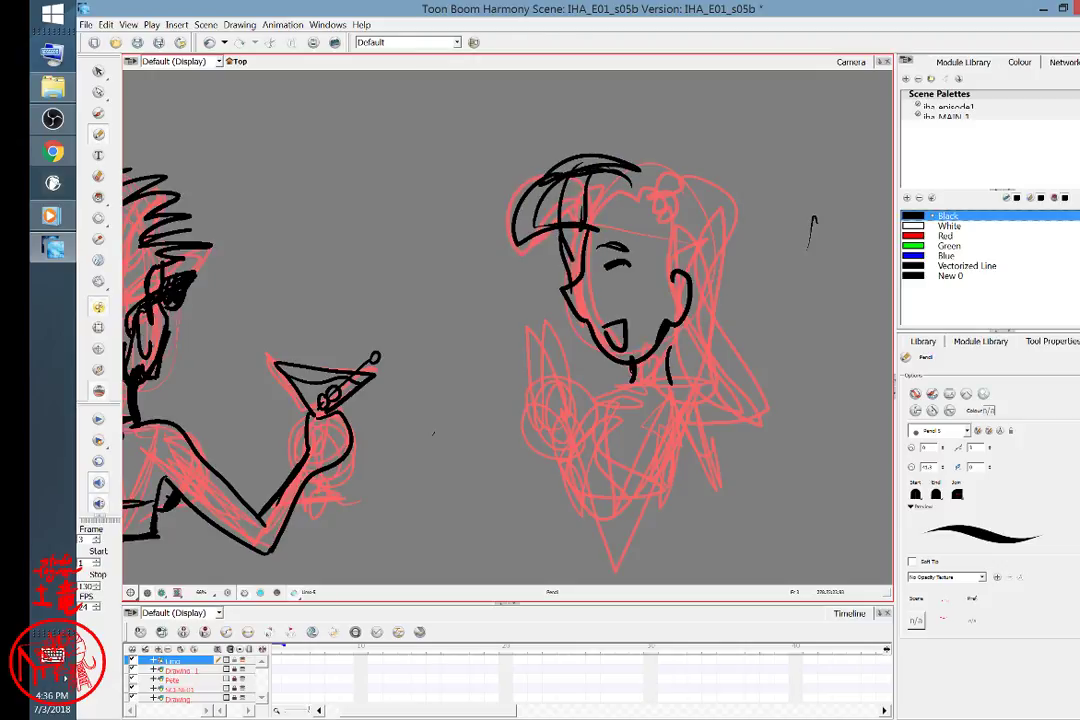
Ink a petalled flower in the hair and the long ponytail falling from it to the shoulder.
{"action": "mouse_move", "coordinate": [678, 205]}
{"action": "left_mouse_down"}
{"action": "mouse_move", "coordinate": [672, 152]}
{"action": "mouse_move", "coordinate": [704, 185]}
{"action": "mouse_move", "coordinate": [682, 212]}
{"action": "left_mouse_up"}
{"action": "mouse_move", "coordinate": [682, 157]}
{"action": "left_mouse_down"}
{"action": "mouse_move", "coordinate": [640, 218]}
{"action": "mouse_move", "coordinate": [646, 198]}
{"action": "mouse_move", "coordinate": [670, 204]}
{"action": "left_mouse_up"}
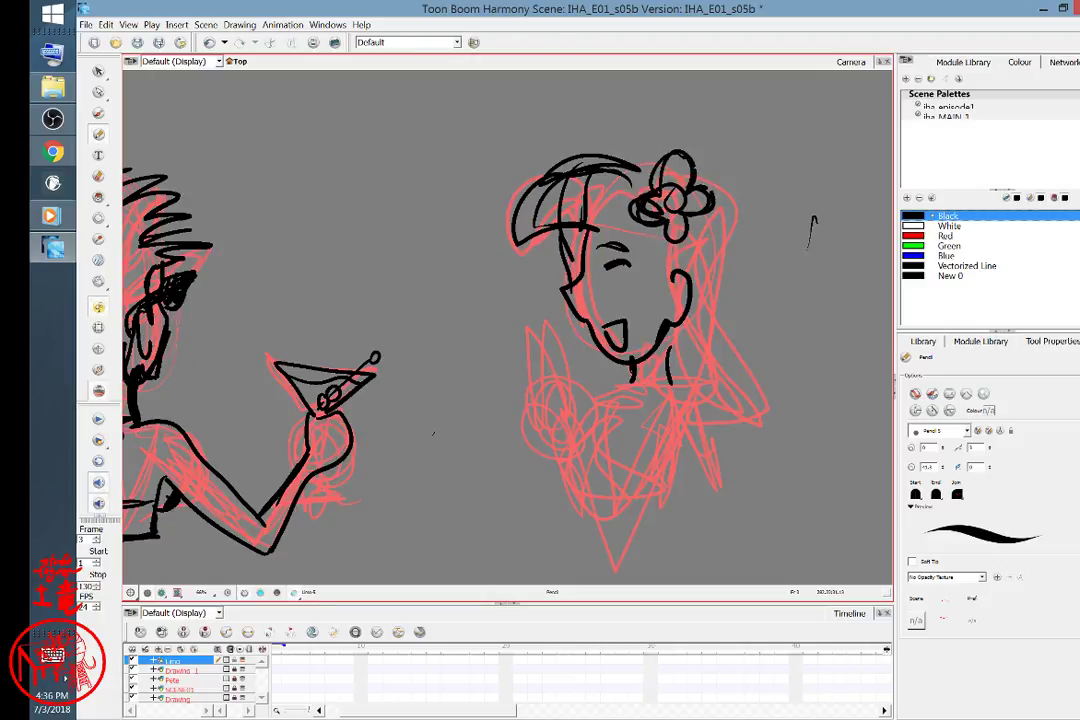
{"action": "mouse_move", "coordinate": [658, 241]}
{"action": "left_mouse_down"}
{"action": "mouse_move", "coordinate": [669, 371]}
{"action": "mouse_move", "coordinate": [697, 418]}
{"action": "left_mouse_up"}
{"action": "mouse_move", "coordinate": [712, 208]}
{"action": "left_mouse_down"}
{"action": "mouse_move", "coordinate": [710, 408]}
{"action": "mouse_move", "coordinate": [684, 398]}
{"action": "left_mouse_up"}
{"action": "mouse_move", "coordinate": [672, 342]}
{"action": "left_mouse_down"}
{"action": "mouse_move", "coordinate": [694, 422]}
{"action": "mouse_move", "coordinate": [666, 393]}
{"action": "left_mouse_up"}
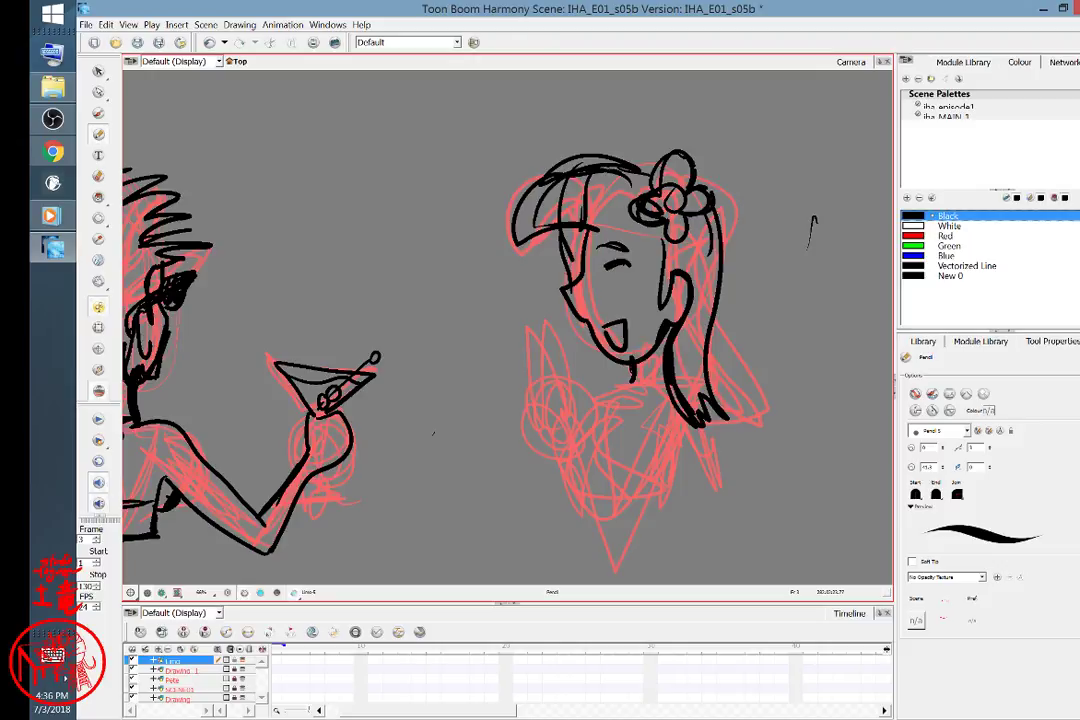
Ink the ponytailed figure's shoulders and the near arm bent across the chest.
{"action": "mouse_move", "coordinate": [602, 366]}
{"action": "left_mouse_down"}
{"action": "mouse_move", "coordinate": [572, 410]}
{"action": "mouse_move", "coordinate": [607, 466]}
{"action": "left_mouse_up"}
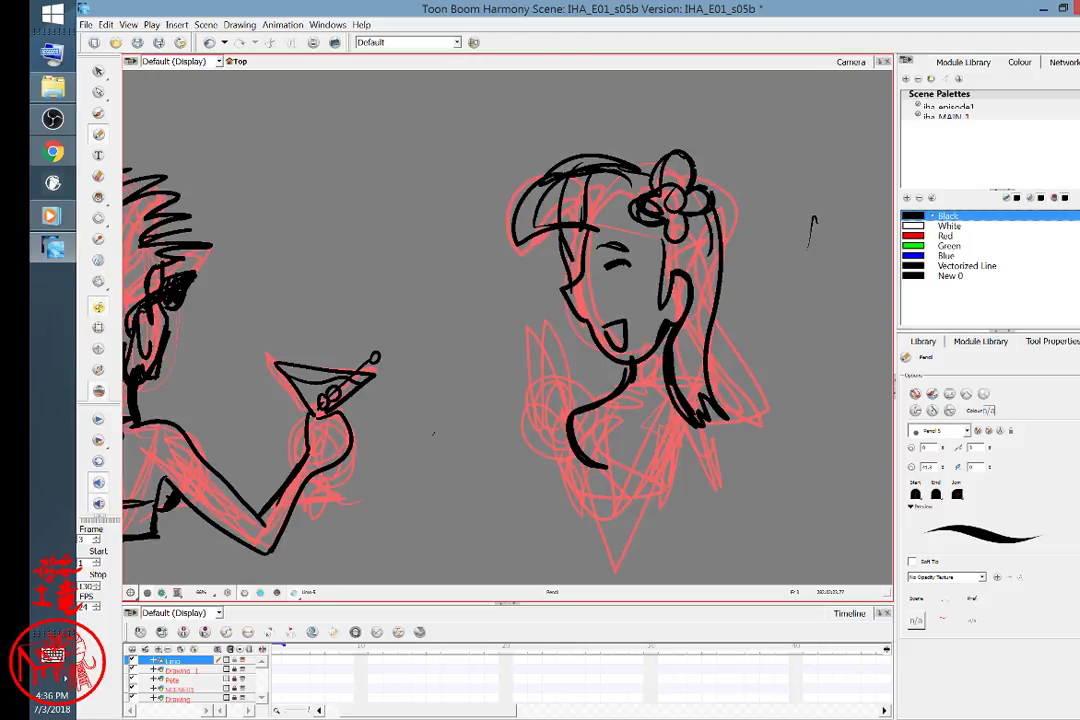
{"action": "mouse_move", "coordinate": [668, 386]}
{"action": "left_mouse_down"}
{"action": "mouse_move", "coordinate": [642, 422]}
{"action": "mouse_move", "coordinate": [670, 480]}
{"action": "mouse_move", "coordinate": [629, 480]}
{"action": "mouse_move", "coordinate": [645, 496]}
{"action": "left_mouse_up"}
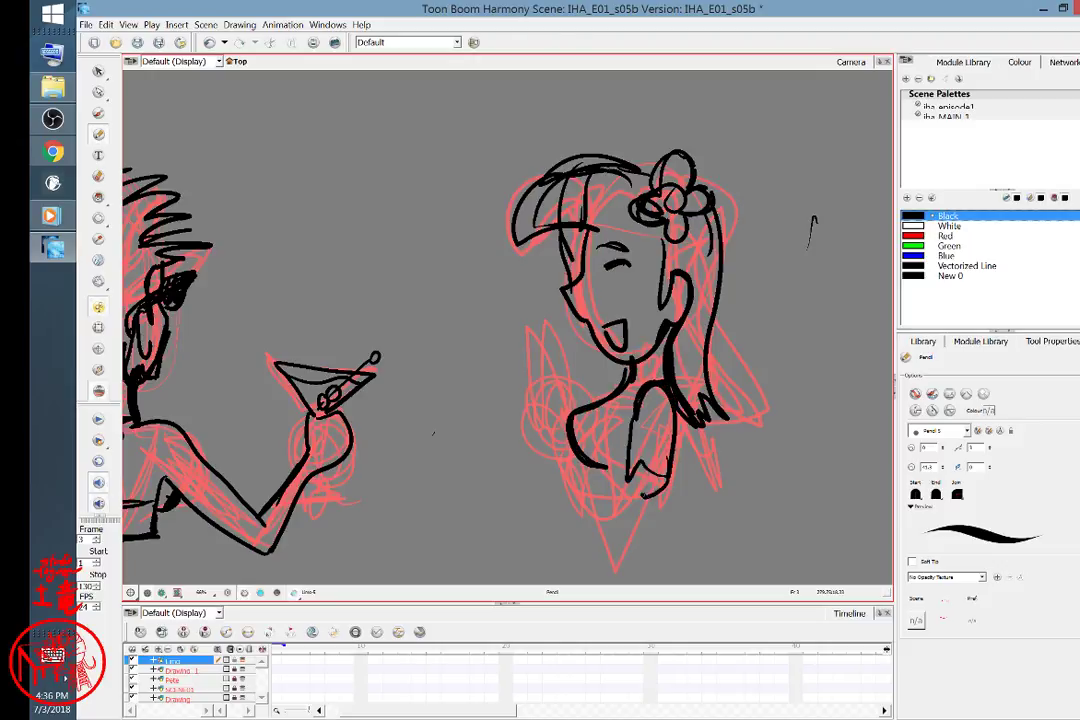
{"action": "left_click_drag", "start_coordinate": [554, 437], "coordinate": [636, 501]}
{"action": "left_click_drag", "start_coordinate": [586, 456], "coordinate": [630, 488]}
{"action": "left_click_drag", "start_coordinate": [536, 447], "coordinate": [639, 516]}
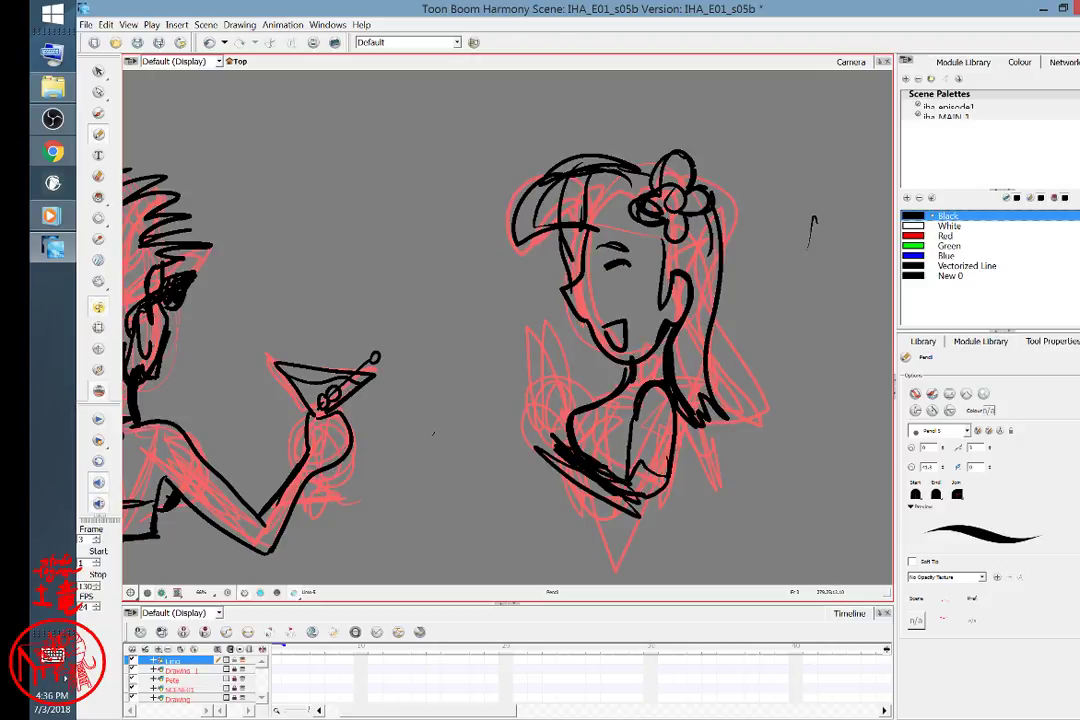
{"action": "mouse_move", "coordinate": [600, 462]}
{"action": "left_mouse_down"}
{"action": "mouse_move", "coordinate": [645, 492]}
{"action": "mouse_move", "coordinate": [670, 444]}
{"action": "left_mouse_up"}
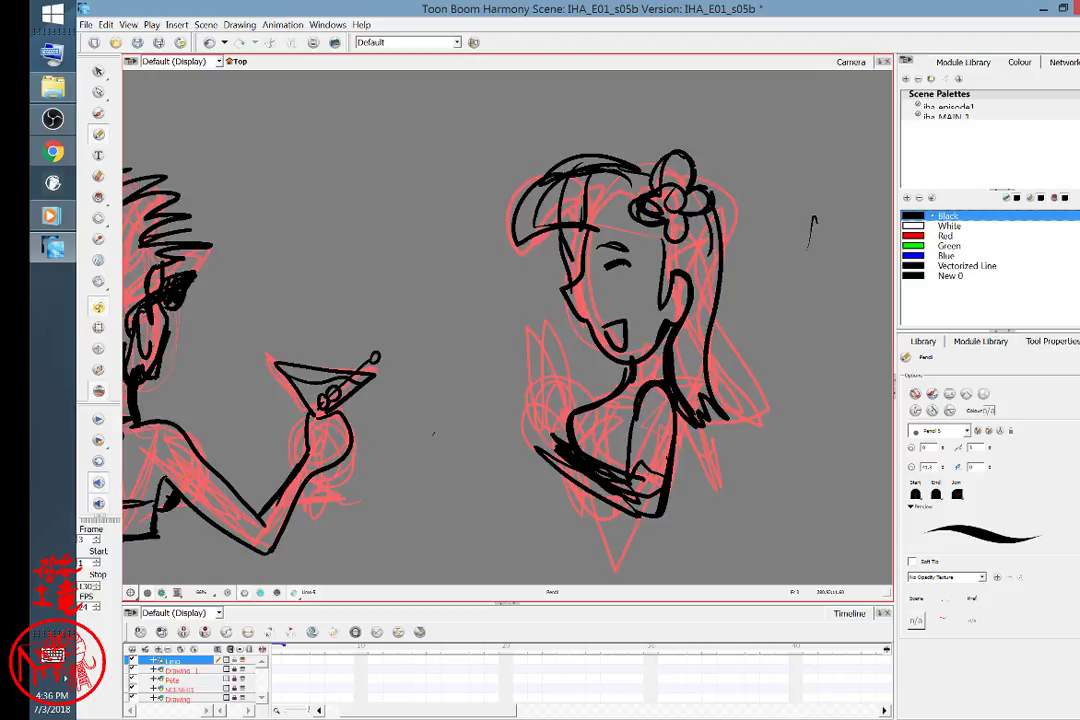
Ink the ponytailed figure's hands held together in front of the face, and the far forearm and elbow.
{"action": "mouse_move", "coordinate": [562, 441]}
{"action": "left_mouse_down"}
{"action": "mouse_move", "coordinate": [513, 358]}
{"action": "mouse_move", "coordinate": [540, 428]}
{"action": "left_mouse_up"}
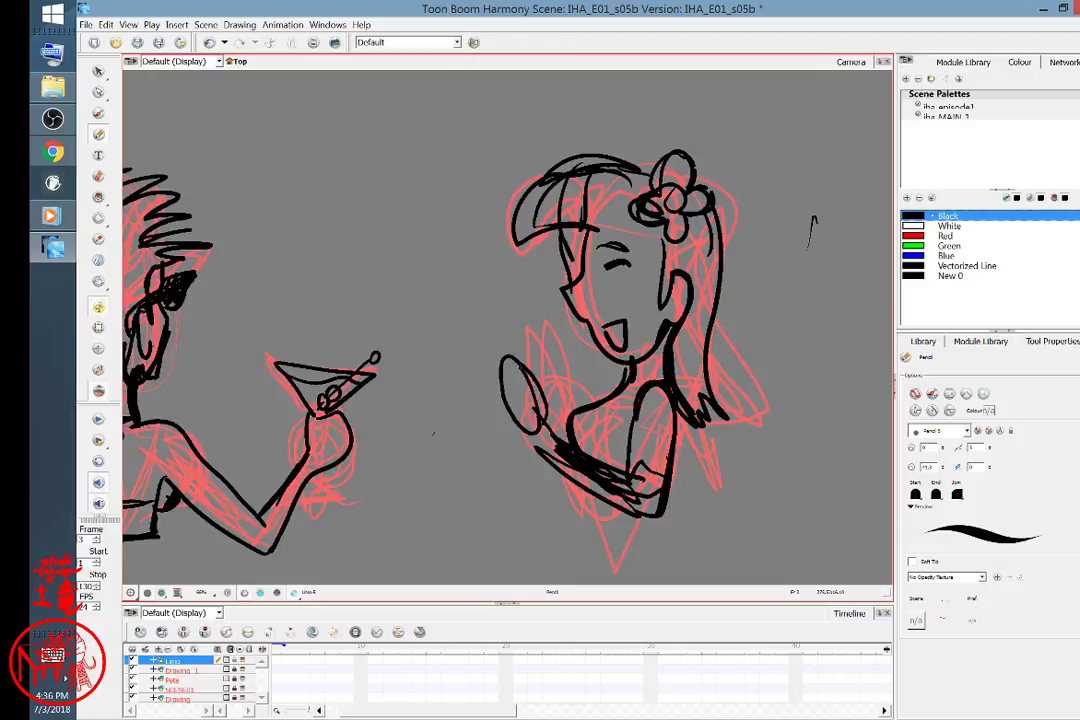
{"action": "mouse_move", "coordinate": [513, 358]}
{"action": "left_mouse_down"}
{"action": "mouse_move", "coordinate": [536, 388]}
{"action": "mouse_move", "coordinate": [543, 378]}
{"action": "mouse_move", "coordinate": [512, 356]}
{"action": "mouse_move", "coordinate": [517, 376]}
{"action": "mouse_move", "coordinate": [498, 356]}
{"action": "mouse_move", "coordinate": [521, 429]}
{"action": "left_mouse_up"}
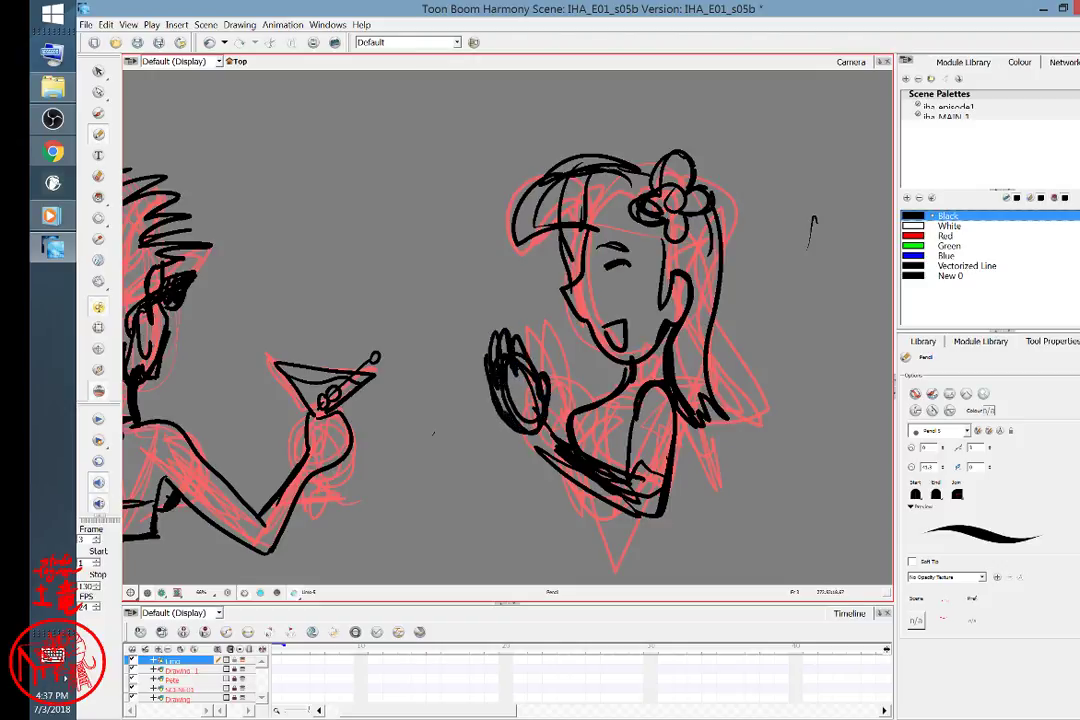
{"action": "left_click_drag", "start_coordinate": [480, 363], "coordinate": [562, 475]}
{"action": "mouse_move", "coordinate": [543, 361]}
{"action": "left_mouse_down"}
{"action": "mouse_move", "coordinate": [546, 386]}
{"action": "mouse_move", "coordinate": [533, 344]}
{"action": "mouse_move", "coordinate": [529, 364]}
{"action": "mouse_move", "coordinate": [516, 350]}
{"action": "mouse_move", "coordinate": [488, 368]}
{"action": "left_mouse_up"}
{"action": "mouse_move", "coordinate": [547, 420]}
{"action": "left_mouse_down"}
{"action": "mouse_move", "coordinate": [590, 493]}
{"action": "mouse_move", "coordinate": [573, 513]}
{"action": "left_mouse_up"}
{"action": "left_click_drag", "start_coordinate": [549, 463], "coordinate": [559, 478]}
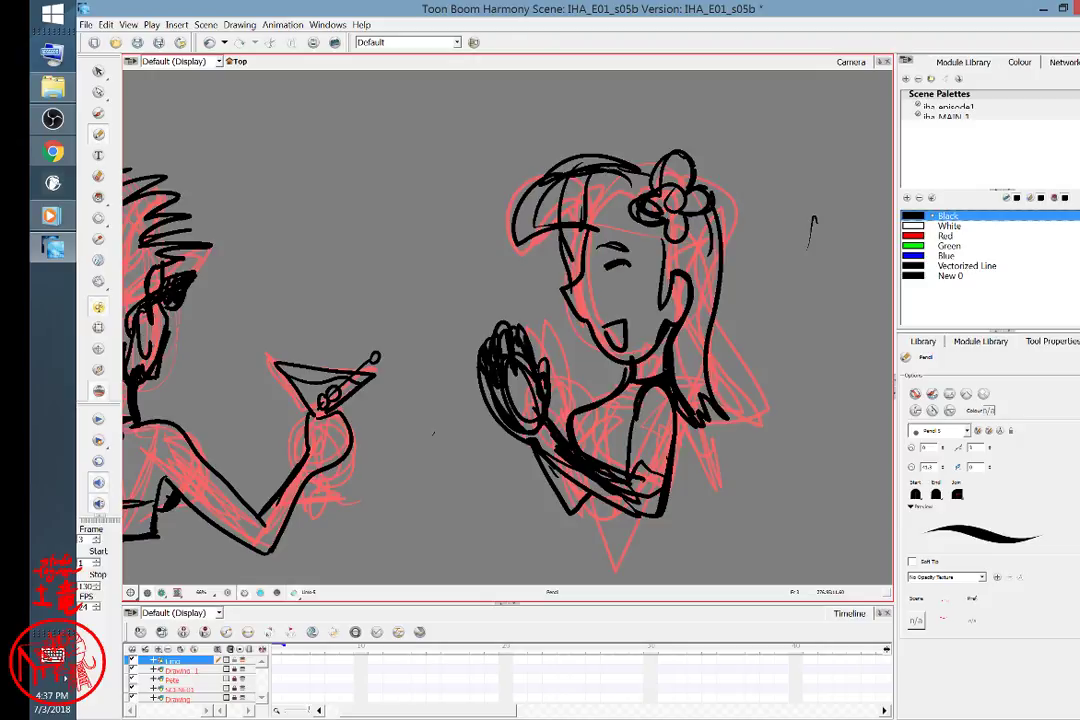
Shade the ponytailed figure's top solid black and ink the waist below the bent arm.
{"action": "mouse_move", "coordinate": [640, 374]}
{"action": "left_mouse_down"}
{"action": "mouse_move", "coordinate": [586, 447]}
{"action": "mouse_move", "coordinate": [609, 469]}
{"action": "left_mouse_up"}
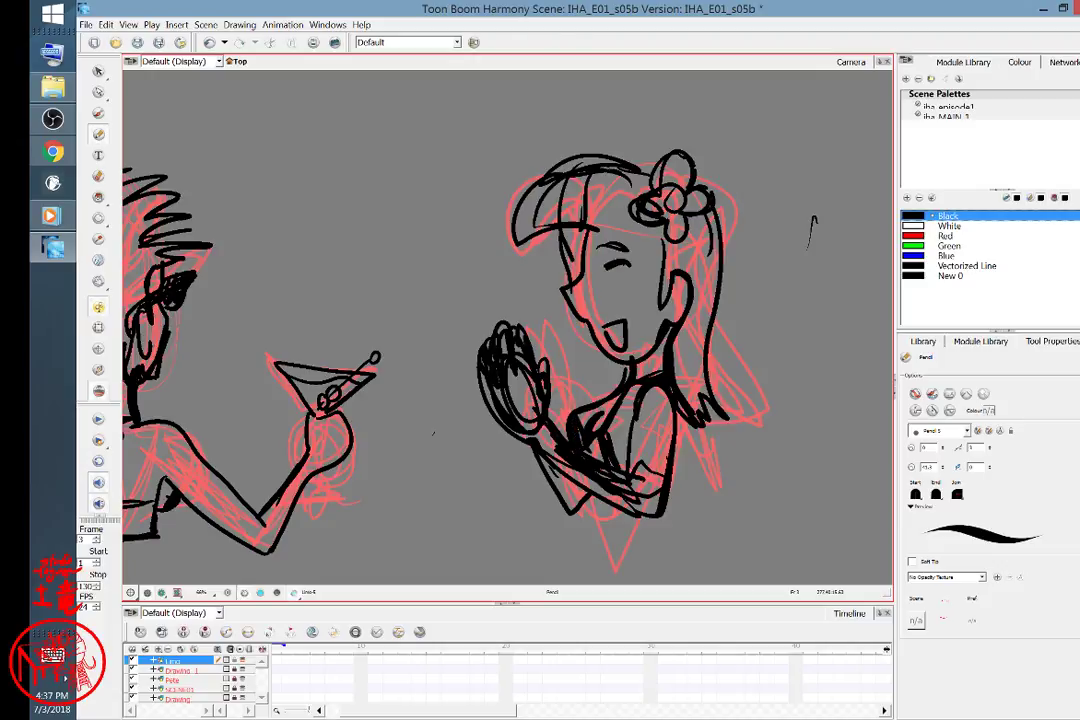
{"action": "mouse_move", "coordinate": [586, 443]}
{"action": "left_mouse_down"}
{"action": "mouse_move", "coordinate": [595, 458]}
{"action": "mouse_move", "coordinate": [601, 446]}
{"action": "left_mouse_up"}
{"action": "mouse_move", "coordinate": [597, 503]}
{"action": "left_mouse_down"}
{"action": "mouse_move", "coordinate": [606, 530]}
{"action": "mouse_move", "coordinate": [662, 522]}
{"action": "left_mouse_up"}
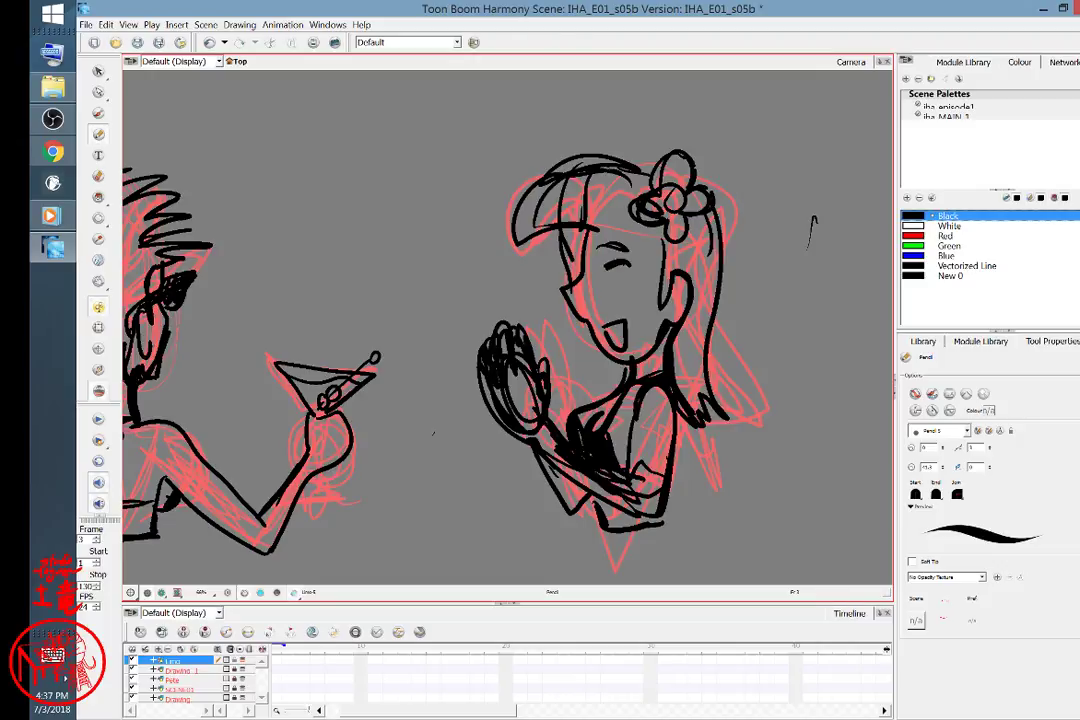
Ink the oval head of the figure with raised arms, adding closed eyes, eyebrows, nose and open mouth.
{"action": "key", "text": "space"}
{"action": "left_click_drag", "start_coordinate": [449, 489], "coordinate": [800, 497]}
{"action": "mouse_move", "coordinate": [578, 452]}
{"action": "left_mouse_down"}
{"action": "mouse_move", "coordinate": [759, 489]}
{"action": "mouse_move", "coordinate": [779, 525]}
{"action": "left_mouse_up"}
{"action": "left_click_drag", "start_coordinate": [628, 238], "coordinate": [668, 562]}
{"action": "left_click_drag", "start_coordinate": [554, 238], "coordinate": [605, 451]}
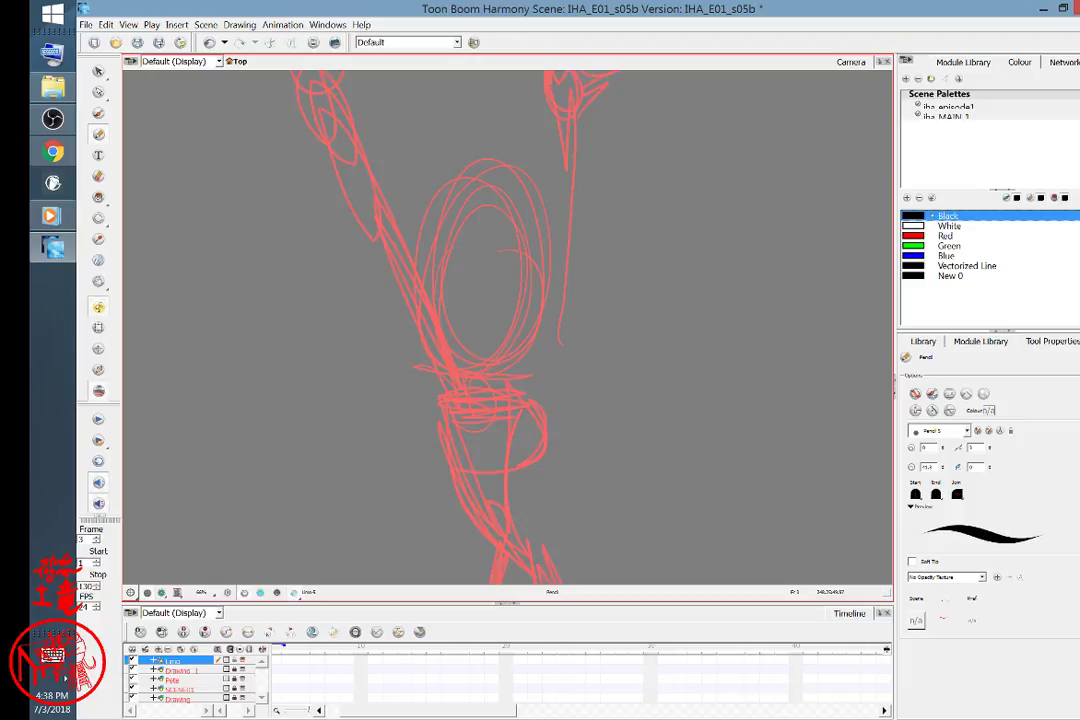
{"action": "mouse_move", "coordinate": [450, 243]}
{"action": "left_mouse_down"}
{"action": "mouse_move", "coordinate": [492, 364]}
{"action": "mouse_move", "coordinate": [453, 338]}
{"action": "mouse_move", "coordinate": [435, 268]}
{"action": "mouse_move", "coordinate": [519, 252]}
{"action": "mouse_move", "coordinate": [494, 272]}
{"action": "mouse_move", "coordinate": [523, 266]}
{"action": "mouse_move", "coordinate": [470, 257]}
{"action": "mouse_move", "coordinate": [526, 246]}
{"action": "mouse_move", "coordinate": [520, 327]}
{"action": "left_mouse_up"}
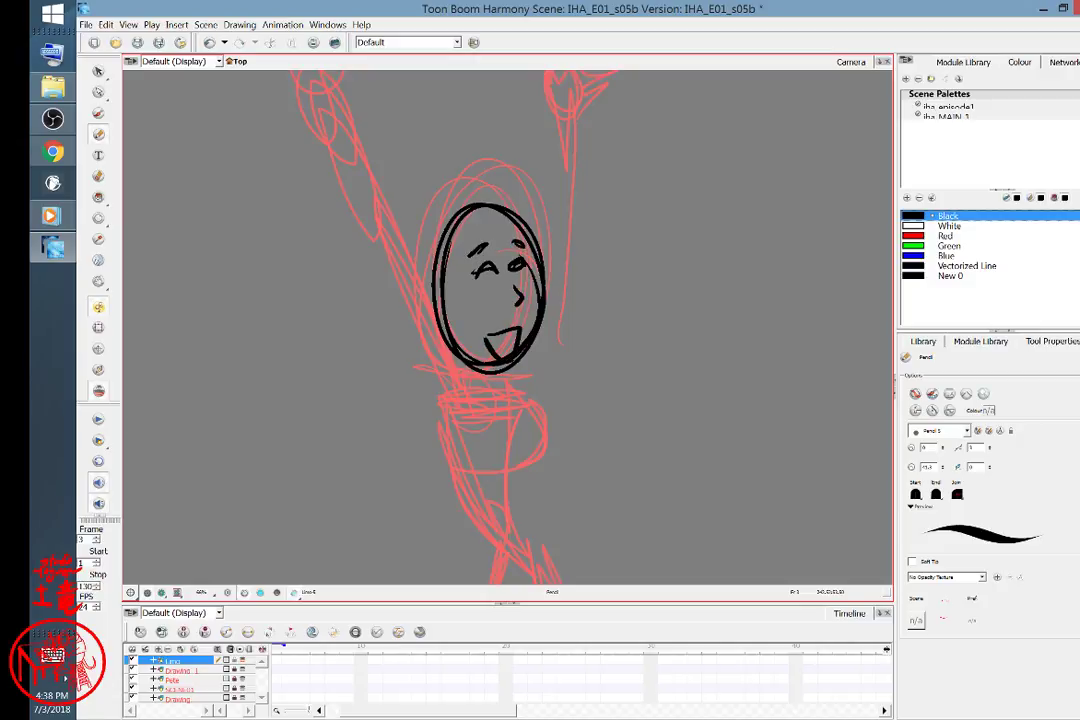
Ink the hair around that oval head, with a dark fringe at the forehead and flipped ends behind the neck.
{"action": "left_click_drag", "start_coordinate": [478, 210], "coordinate": [545, 266]}
{"action": "mouse_move", "coordinate": [519, 216]}
{"action": "left_mouse_down"}
{"action": "mouse_move", "coordinate": [550, 264]}
{"action": "mouse_move", "coordinate": [547, 208]}
{"action": "left_mouse_up"}
{"action": "mouse_move", "coordinate": [495, 181]}
{"action": "left_mouse_down"}
{"action": "mouse_move", "coordinate": [556, 278]}
{"action": "mouse_move", "coordinate": [550, 308]}
{"action": "left_mouse_up"}
{"action": "mouse_move", "coordinate": [447, 186]}
{"action": "left_mouse_down"}
{"action": "mouse_move", "coordinate": [408, 310]}
{"action": "mouse_move", "coordinate": [355, 340]}
{"action": "mouse_move", "coordinate": [422, 350]}
{"action": "mouse_move", "coordinate": [368, 357]}
{"action": "mouse_move", "coordinate": [375, 366]}
{"action": "mouse_move", "coordinate": [455, 172]}
{"action": "mouse_move", "coordinate": [505, 186]}
{"action": "left_mouse_up"}
{"action": "left_click_drag", "start_coordinate": [418, 280], "coordinate": [408, 326]}
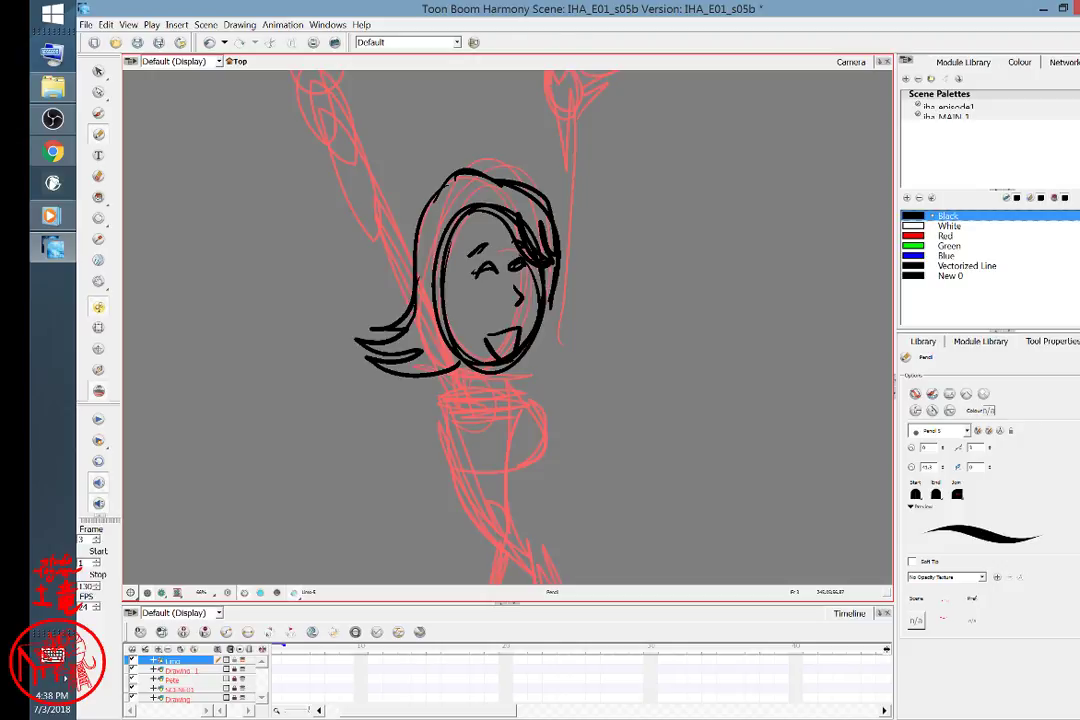
Ink the raised arm behind the head and the side of the torso below it.
{"action": "left_click_drag", "start_coordinate": [332, 155], "coordinate": [413, 380]}
{"action": "left_click_drag", "start_coordinate": [372, 170], "coordinate": [402, 290]}
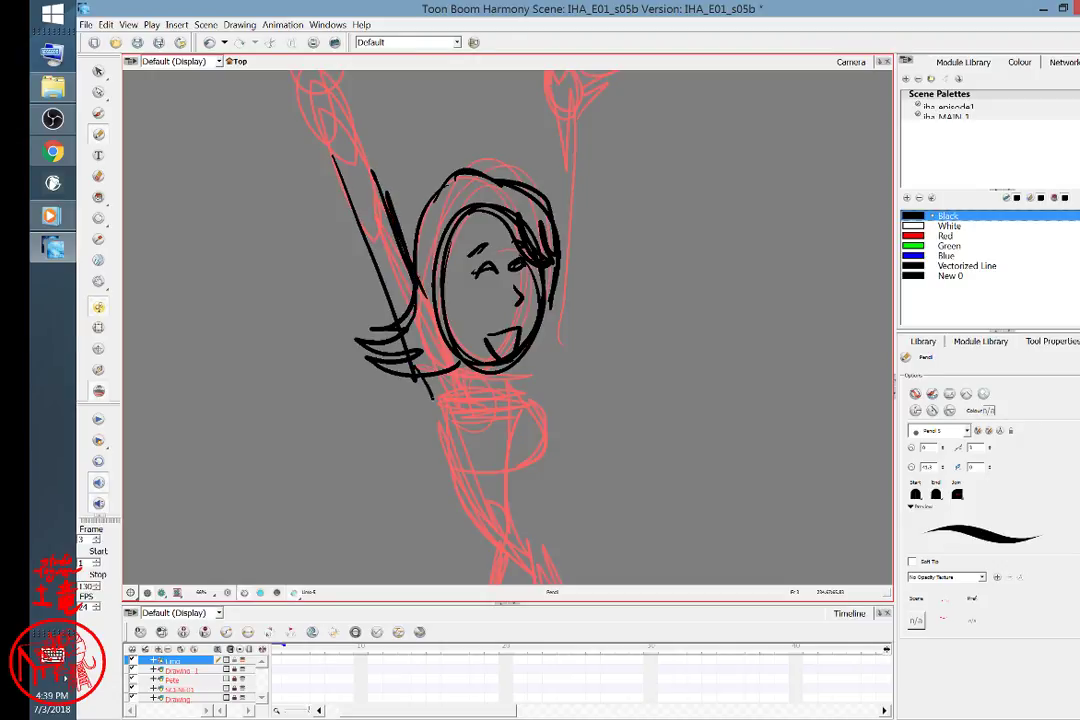
{"action": "left_click_drag", "start_coordinate": [420, 378], "coordinate": [480, 505]}
Ink the neck, shoulder and chest curves, and both edges of the other raised arm.
{"action": "mouse_move", "coordinate": [466, 404]}
{"action": "left_mouse_down"}
{"action": "mouse_move", "coordinate": [502, 465]}
{"action": "mouse_move", "coordinate": [548, 450]}
{"action": "mouse_move", "coordinate": [515, 377]}
{"action": "left_mouse_up"}
{"action": "left_click_drag", "start_coordinate": [500, 364], "coordinate": [508, 386]}
{"action": "left_click_drag", "start_coordinate": [514, 376], "coordinate": [540, 402]}
{"action": "mouse_move", "coordinate": [564, 121]}
{"action": "left_mouse_down"}
{"action": "mouse_move", "coordinate": [551, 206]}
{"action": "mouse_move", "coordinate": [578, 230]}
{"action": "mouse_move", "coordinate": [563, 337]}
{"action": "left_mouse_up"}
{"action": "mouse_move", "coordinate": [571, 292]}
{"action": "left_mouse_down"}
{"action": "mouse_move", "coordinate": [548, 390]}
{"action": "mouse_move", "coordinate": [584, 120]}
{"action": "left_mouse_up"}
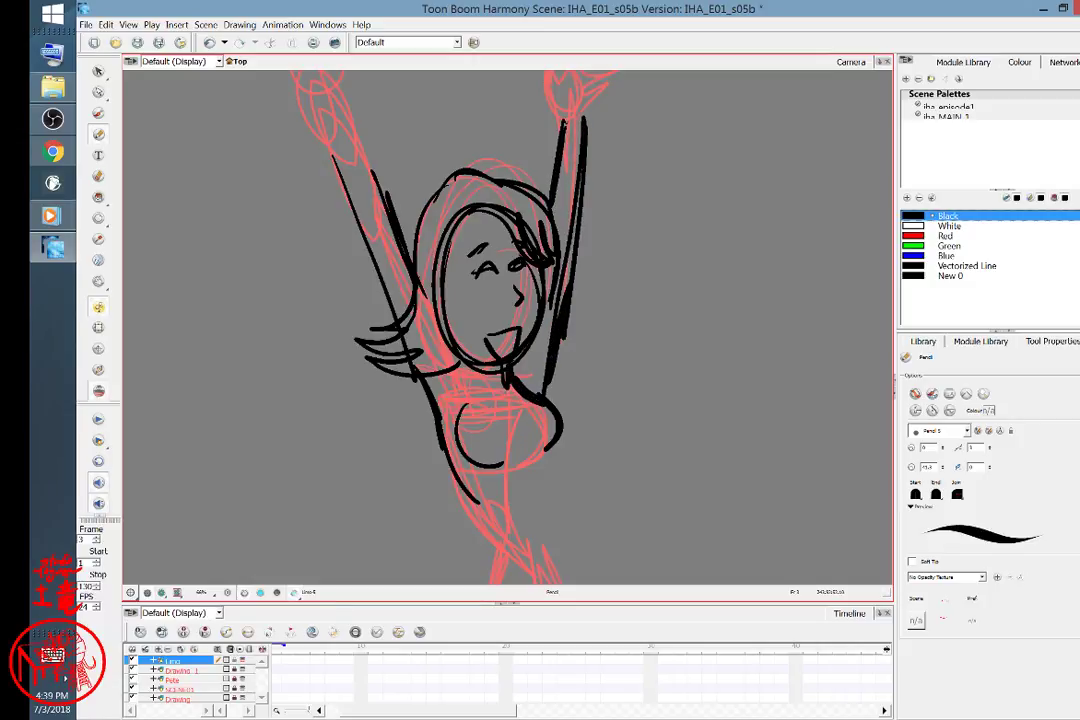
Ink both sides of the waist below the chest and extend one edge out over the hip.
{"action": "left_click_drag", "start_coordinate": [545, 452], "coordinate": [558, 512]}
{"action": "left_click", "coordinate": [536, 493]}
{"action": "left_click_drag", "start_coordinate": [475, 500], "coordinate": [516, 571]}
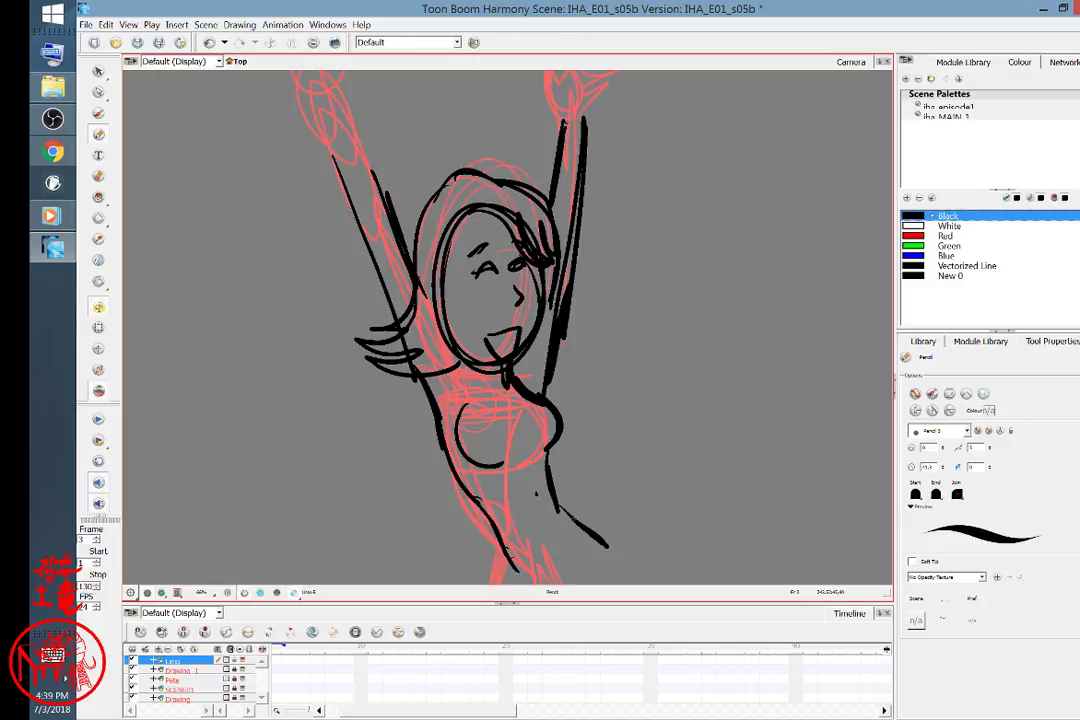
{"action": "left_click_drag", "start_coordinate": [560, 508], "coordinate": [606, 546]}
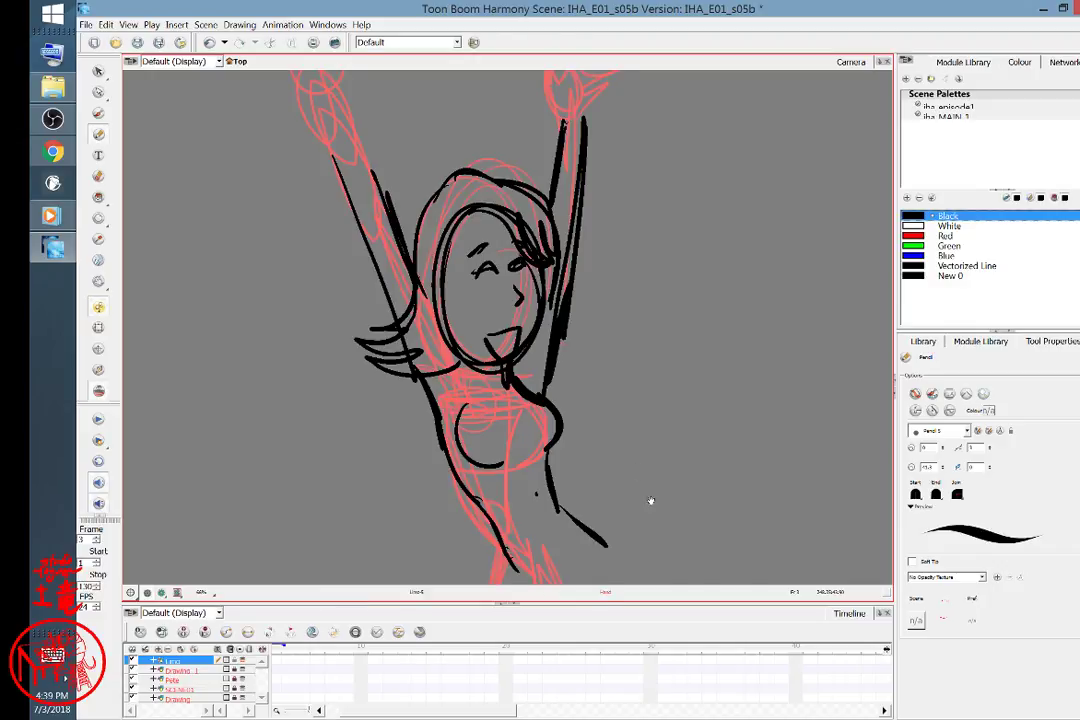
Ink the figure's hips and thighs running down toward the spiky-haired head, and add the bikini bottom's waistband.
{"action": "scroll", "coordinate": [648, 501], "scroll_direction": "down", "scroll_amount": 5}
{"action": "left_click_drag", "start_coordinate": [501, 377], "coordinate": [560, 464]}
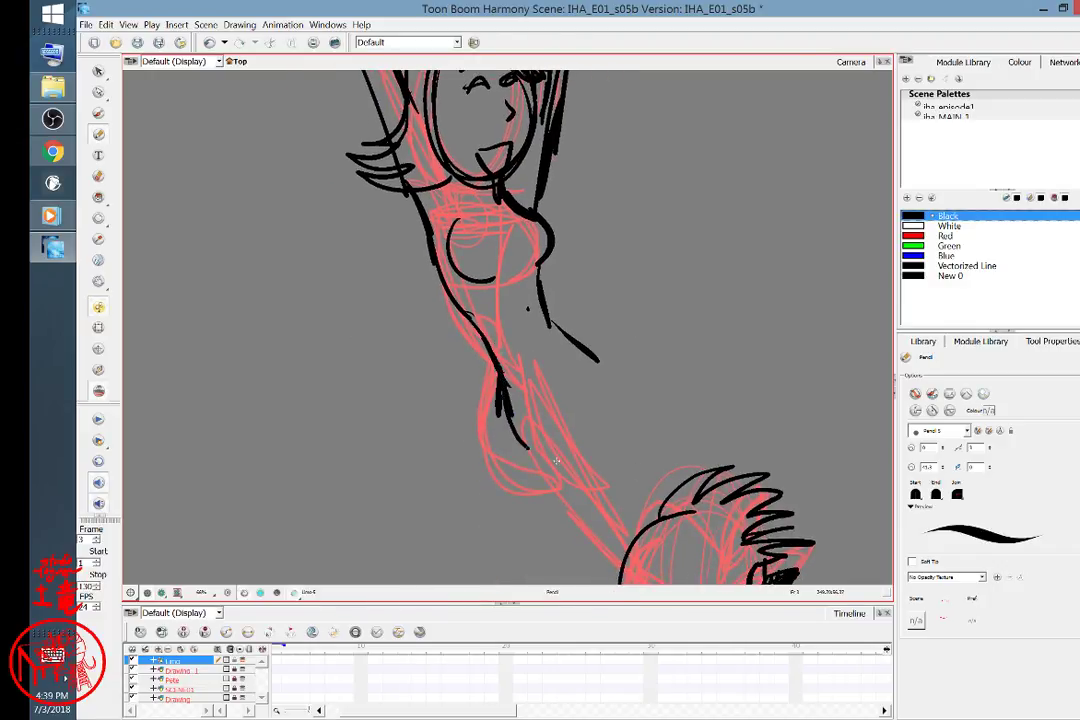
{"action": "mouse_move", "coordinate": [543, 375]}
{"action": "left_mouse_down"}
{"action": "mouse_move", "coordinate": [569, 386]}
{"action": "mouse_move", "coordinate": [540, 437]}
{"action": "mouse_move", "coordinate": [625, 517]}
{"action": "left_mouse_up"}
{"action": "mouse_move", "coordinate": [588, 353]}
{"action": "left_mouse_down"}
{"action": "mouse_move", "coordinate": [606, 387]}
{"action": "mouse_move", "coordinate": [665, 486]}
{"action": "left_mouse_up"}
{"action": "left_click_drag", "start_coordinate": [502, 364], "coordinate": [569, 362]}
{"action": "left_click_drag", "start_coordinate": [553, 320], "coordinate": [571, 379]}
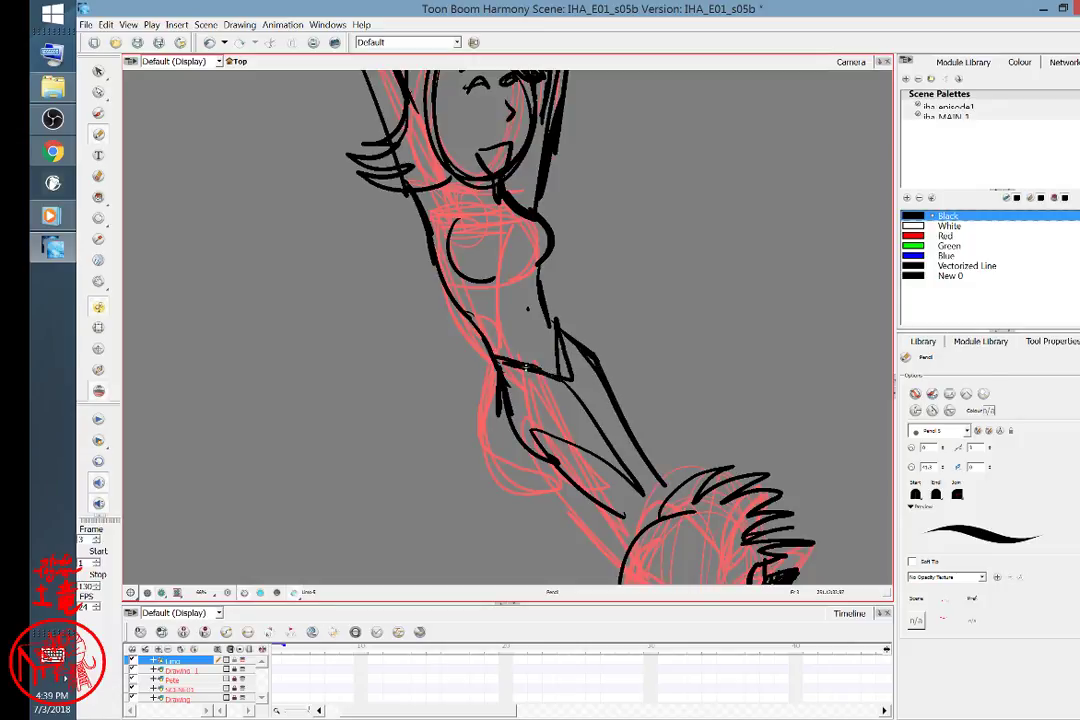
Ink the bikini top with its shading, strap and lower band, and darken the bikini bottom's waistband.
{"action": "mouse_move", "coordinate": [474, 236]}
{"action": "left_mouse_down"}
{"action": "mouse_move", "coordinate": [471, 277]}
{"action": "mouse_move", "coordinate": [499, 268]}
{"action": "left_mouse_up"}
{"action": "mouse_move", "coordinate": [540, 223]}
{"action": "left_mouse_down"}
{"action": "mouse_move", "coordinate": [541, 257]}
{"action": "mouse_move", "coordinate": [541, 245]}
{"action": "left_mouse_up"}
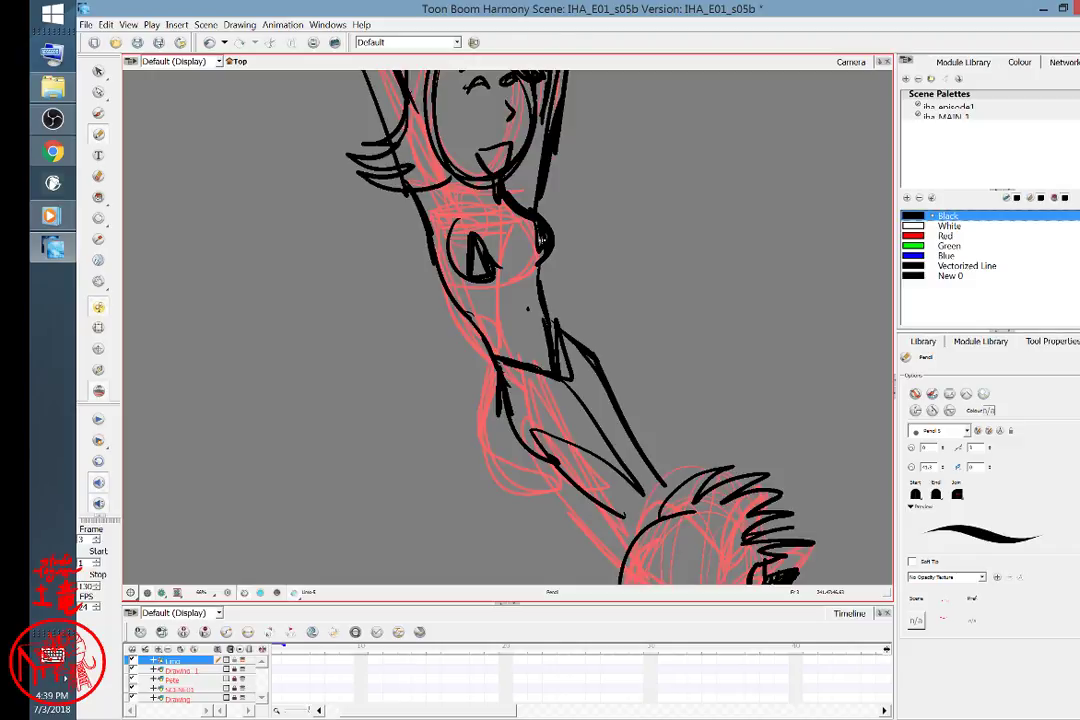
{"action": "mouse_move", "coordinate": [465, 183]}
{"action": "left_mouse_down"}
{"action": "mouse_move", "coordinate": [469, 262]}
{"action": "mouse_move", "coordinate": [501, 283]}
{"action": "mouse_move", "coordinate": [500, 272]}
{"action": "mouse_move", "coordinate": [554, 253]}
{"action": "left_mouse_up"}
{"action": "mouse_move", "coordinate": [486, 250]}
{"action": "left_mouse_down"}
{"action": "mouse_move", "coordinate": [507, 272]}
{"action": "mouse_move", "coordinate": [494, 277]}
{"action": "left_mouse_up"}
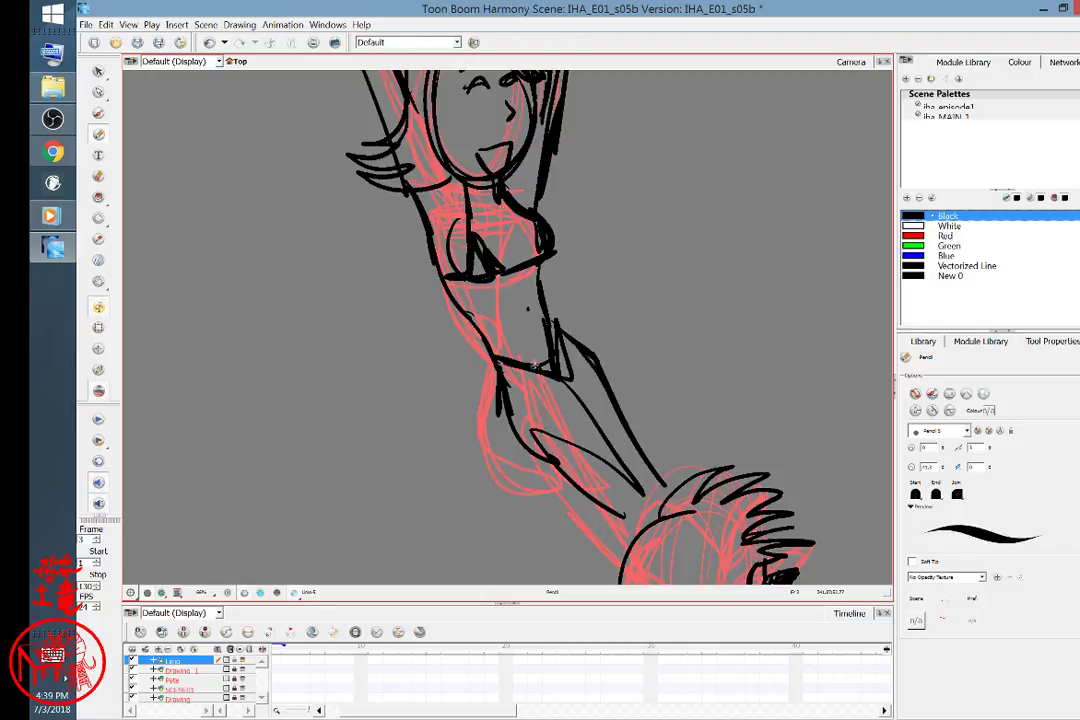
{"action": "mouse_move", "coordinate": [535, 365]}
{"action": "left_mouse_down"}
{"action": "mouse_move", "coordinate": [560, 370]}
{"action": "mouse_move", "coordinate": [530, 366]}
{"action": "mouse_move", "coordinate": [556, 362]}
{"action": "left_mouse_up"}
Ink the open hands with spread fingers on both raised arms, and thicken the forearm lines beneath the first hand.
{"action": "mouse_move", "coordinate": [709, 426]}
{"action": "left_mouse_down"}
{"action": "mouse_move", "coordinate": [636, 494]}
{"action": "mouse_move", "coordinate": [663, 361]}
{"action": "mouse_move", "coordinate": [708, 553]}
{"action": "left_mouse_up"}
{"action": "left_click_drag", "start_coordinate": [540, 211], "coordinate": [636, 504]}
{"action": "mouse_move", "coordinate": [480, 398]}
{"action": "left_mouse_down"}
{"action": "mouse_move", "coordinate": [450, 325]}
{"action": "mouse_move", "coordinate": [456, 314]}
{"action": "mouse_move", "coordinate": [446, 326]}
{"action": "mouse_move", "coordinate": [411, 244]}
{"action": "mouse_move", "coordinate": [375, 300]}
{"action": "mouse_move", "coordinate": [368, 336]}
{"action": "mouse_move", "coordinate": [415, 350]}
{"action": "mouse_move", "coordinate": [440, 328]}
{"action": "mouse_move", "coordinate": [425, 362]}
{"action": "mouse_move", "coordinate": [452, 345]}
{"action": "mouse_move", "coordinate": [467, 298]}
{"action": "left_mouse_up"}
{"action": "mouse_move", "coordinate": [420, 268]}
{"action": "left_mouse_down"}
{"action": "mouse_move", "coordinate": [436, 320]}
{"action": "mouse_move", "coordinate": [410, 324]}
{"action": "mouse_move", "coordinate": [420, 354]}
{"action": "mouse_move", "coordinate": [410, 354]}
{"action": "mouse_move", "coordinate": [438, 370]}
{"action": "mouse_move", "coordinate": [467, 453]}
{"action": "left_mouse_up"}
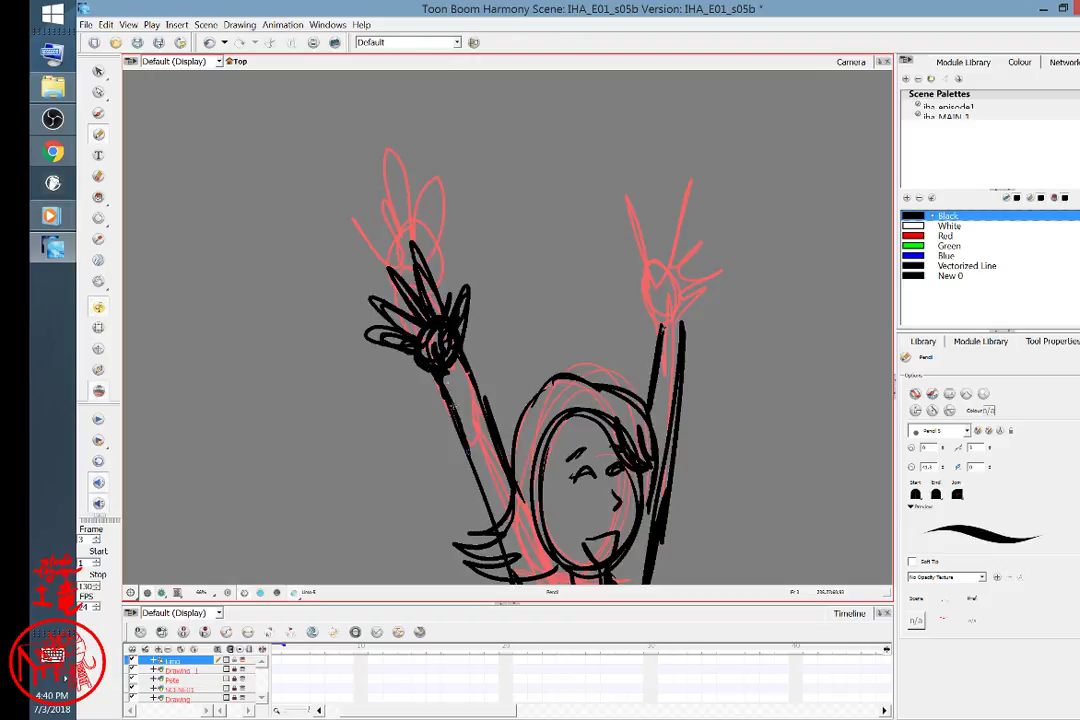
{"action": "left_click_drag", "start_coordinate": [441, 374], "coordinate": [499, 522]}
{"action": "left_click_drag", "start_coordinate": [488, 434], "coordinate": [446, 357]}
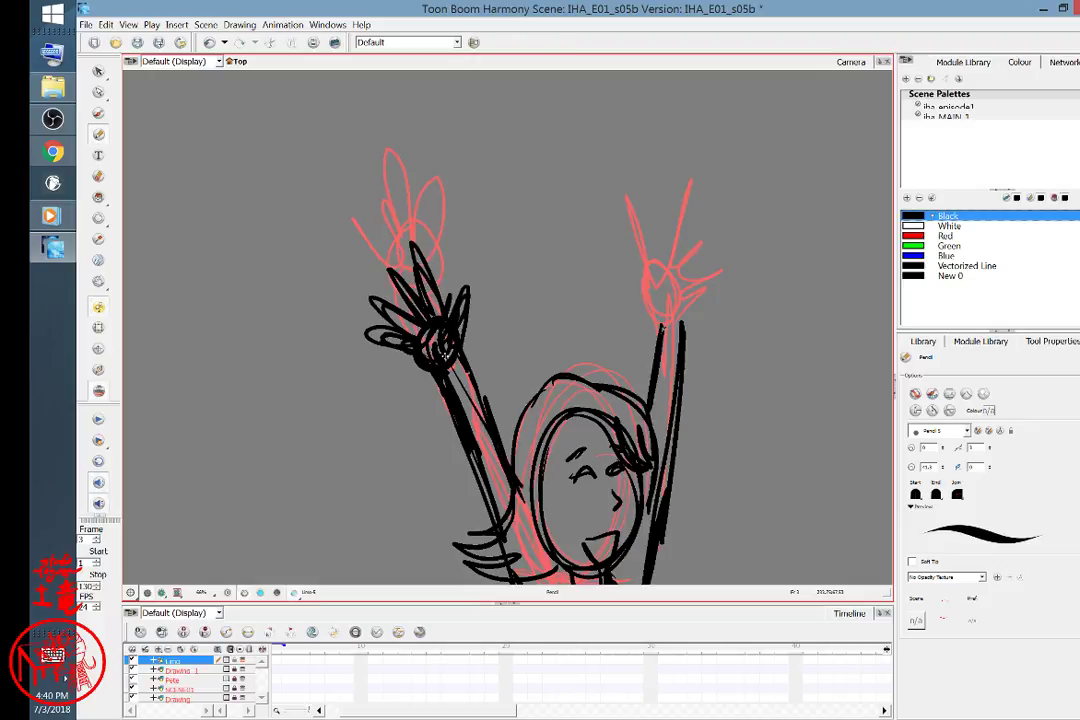
{"action": "left_click_drag", "start_coordinate": [709, 509], "coordinate": [563, 540]}
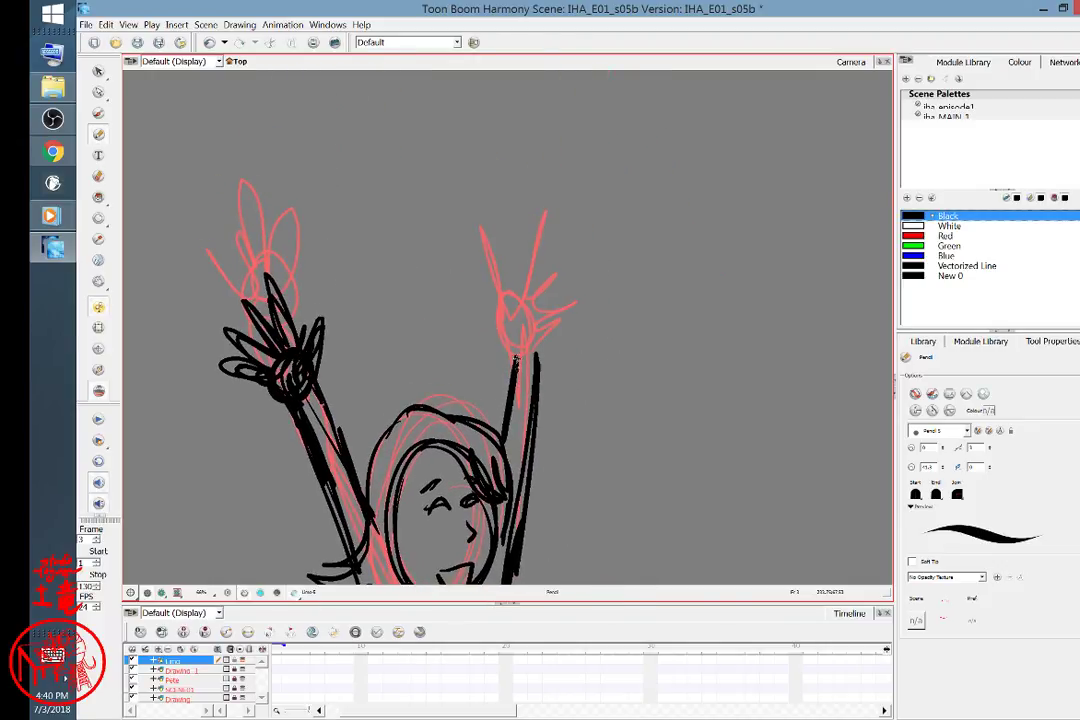
{"action": "mouse_move", "coordinate": [516, 358]}
{"action": "left_mouse_down"}
{"action": "mouse_move", "coordinate": [489, 320]}
{"action": "mouse_move", "coordinate": [517, 333]}
{"action": "mouse_move", "coordinate": [525, 260]}
{"action": "mouse_move", "coordinate": [540, 265]}
{"action": "mouse_move", "coordinate": [542, 327]}
{"action": "mouse_move", "coordinate": [564, 290]}
{"action": "mouse_move", "coordinate": [566, 312]}
{"action": "mouse_move", "coordinate": [536, 361]}
{"action": "left_mouse_up"}
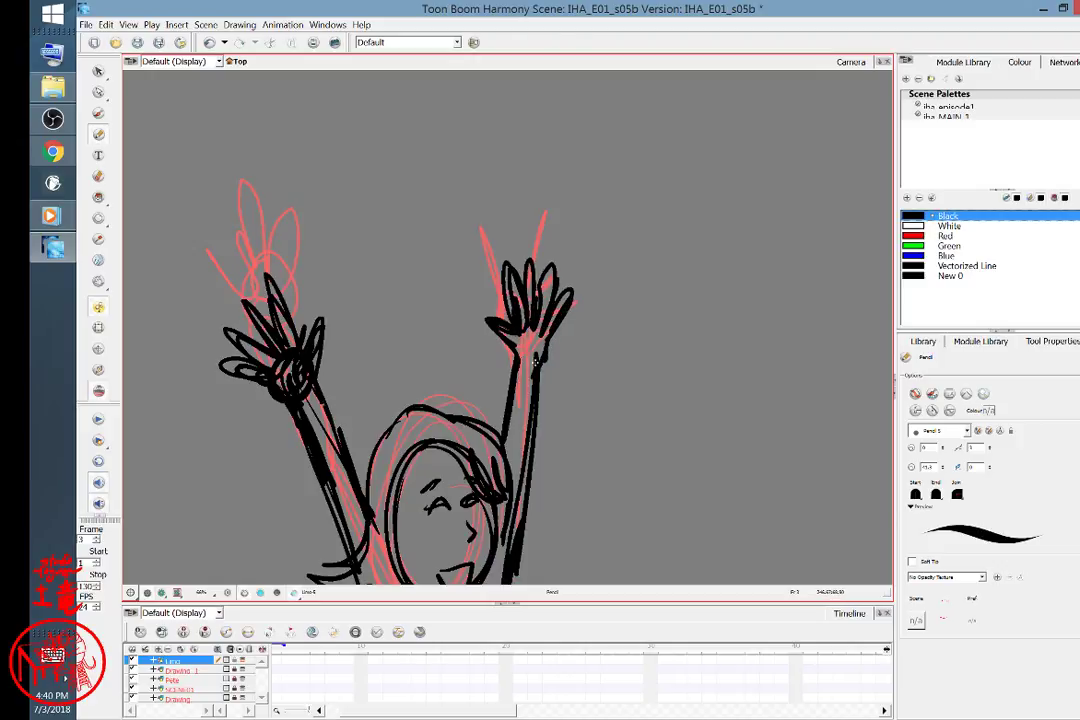
Shift the inked character drawing from frame 3 to frame 4 on the limo layer and compare it with the neighbouring frames.
{"action": "mouse_move", "coordinate": [603, 487]}
{"action": "left_mouse_down"}
{"action": "mouse_move", "coordinate": [624, 314]}
{"action": "mouse_move", "coordinate": [607, 330]}
{"action": "mouse_move", "coordinate": [622, 439]}
{"action": "mouse_move", "coordinate": [516, 362]}
{"action": "mouse_move", "coordinate": [545, 356]}
{"action": "left_mouse_up"}
{"action": "key", "text": "space"}
{"action": "left_click_drag", "start_coordinate": [677, 474], "coordinate": [645, 345]}
{"action": "left_click_drag", "start_coordinate": [703, 426], "coordinate": [679, 295]}
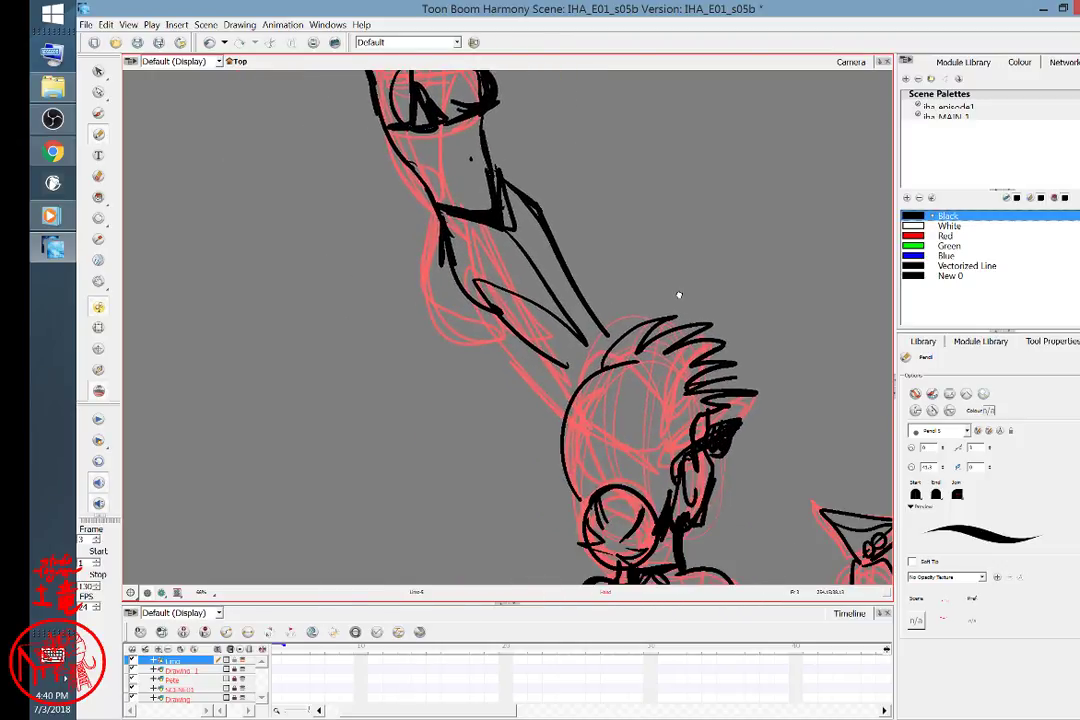
{"action": "key", "text": "1"}
{"action": "key", "text": "1"}
{"action": "key", "text": "1"}
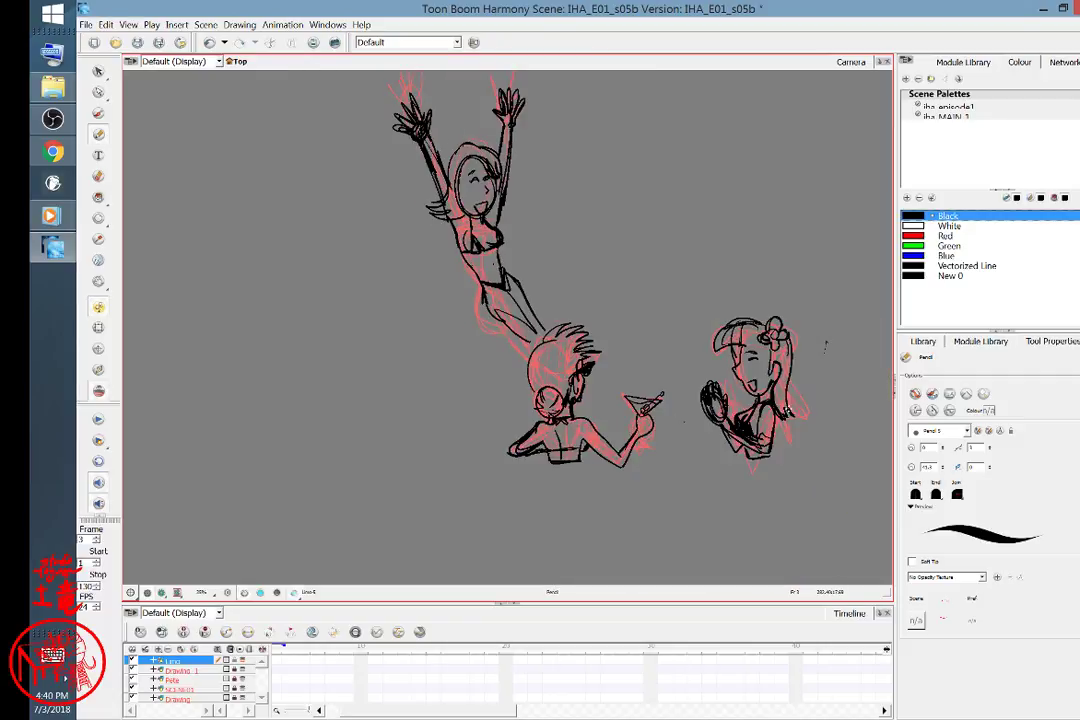
{"action": "scroll", "coordinate": [788, 408], "scroll_direction": "down", "scroll_amount": 2}
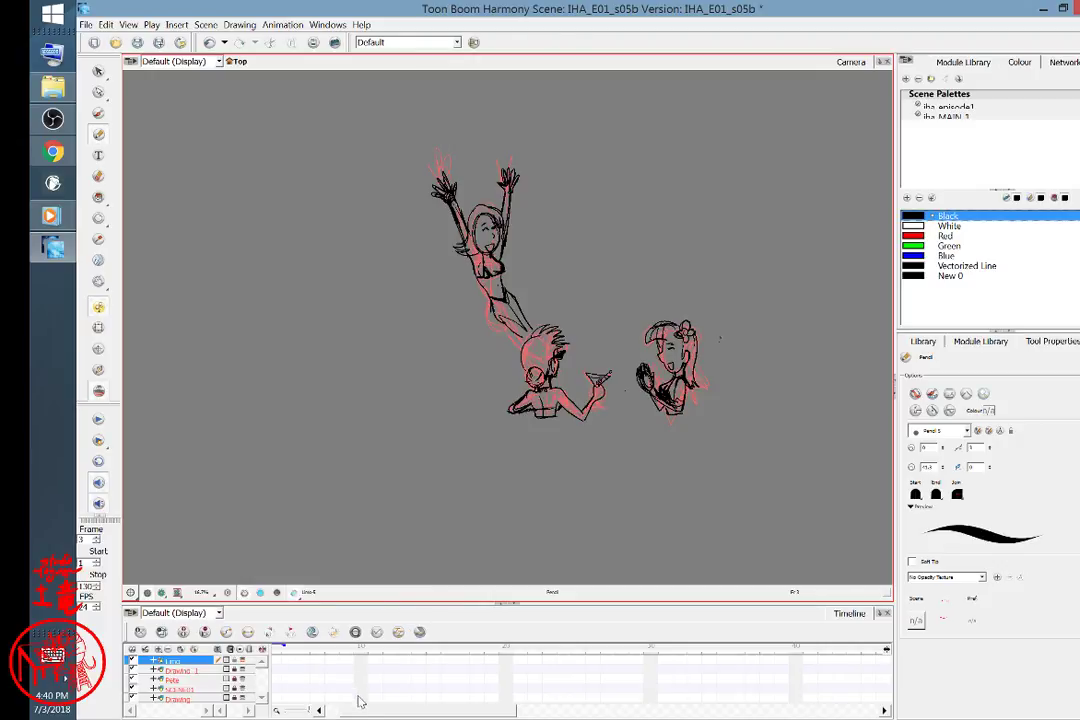
{"action": "left_click", "coordinate": [303, 663]}
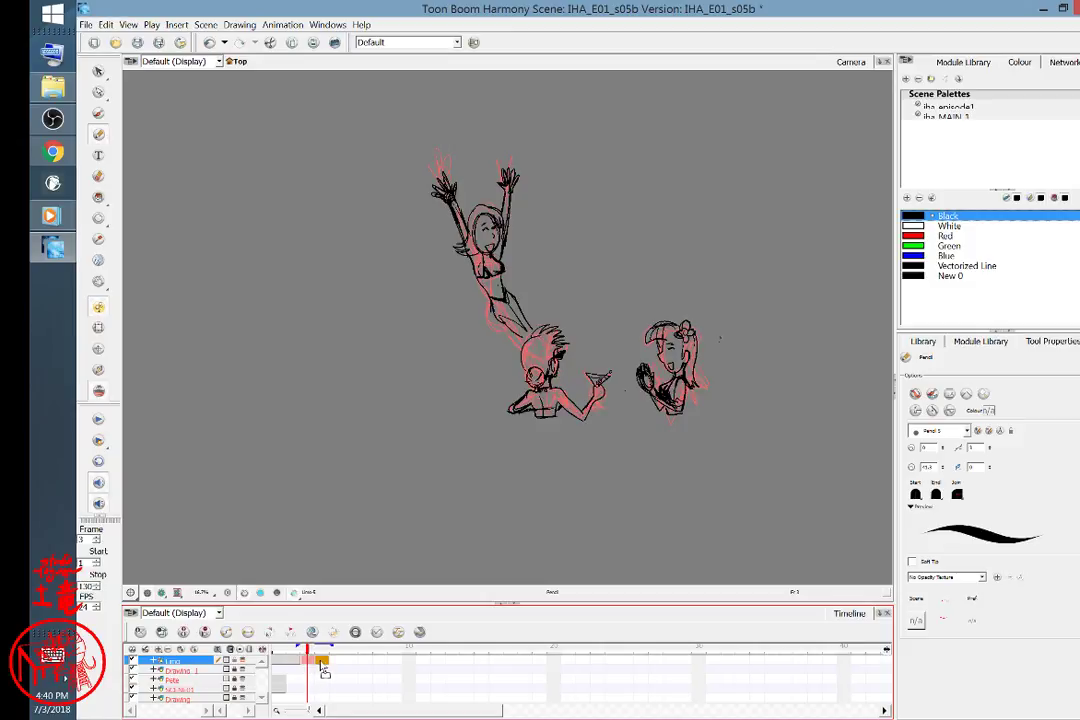
{"action": "left_click", "coordinate": [295, 664]}
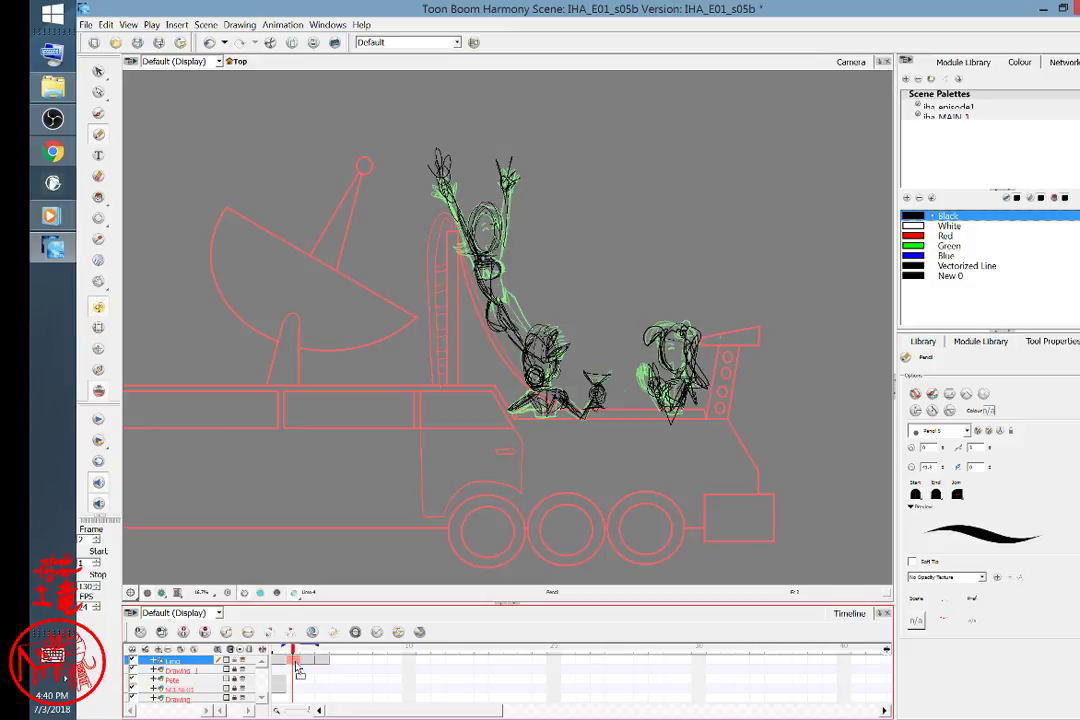
{"action": "left_click", "coordinate": [307, 663]}
{"action": "left_click", "coordinate": [322, 665]}
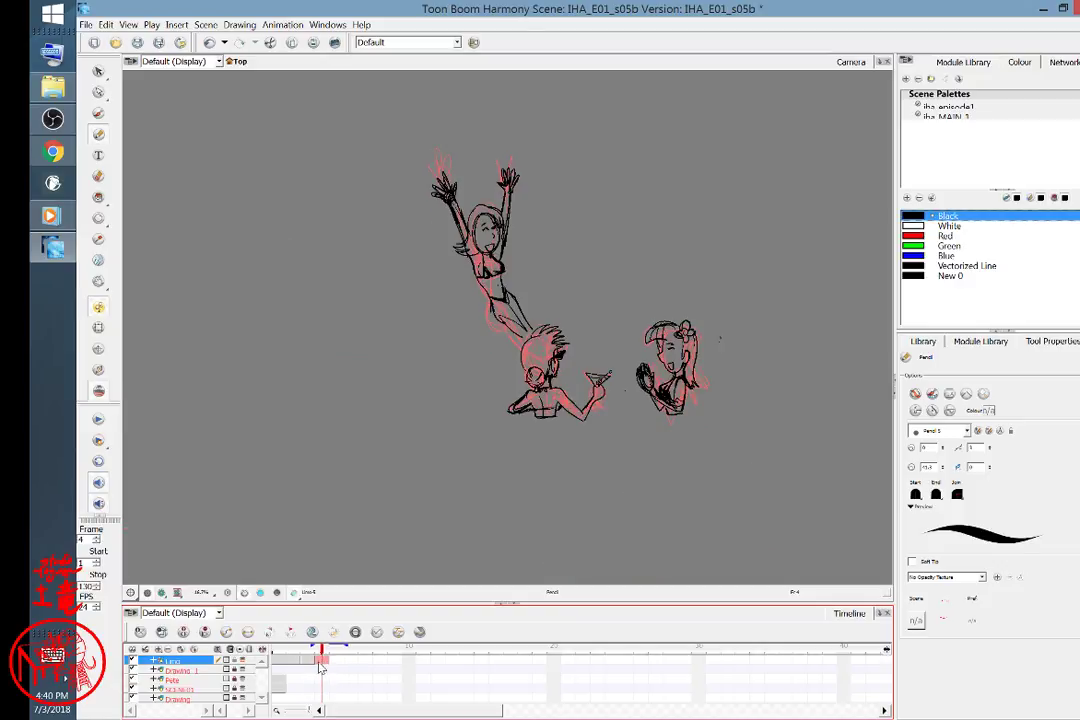
{"action": "left_click", "coordinate": [309, 665]}
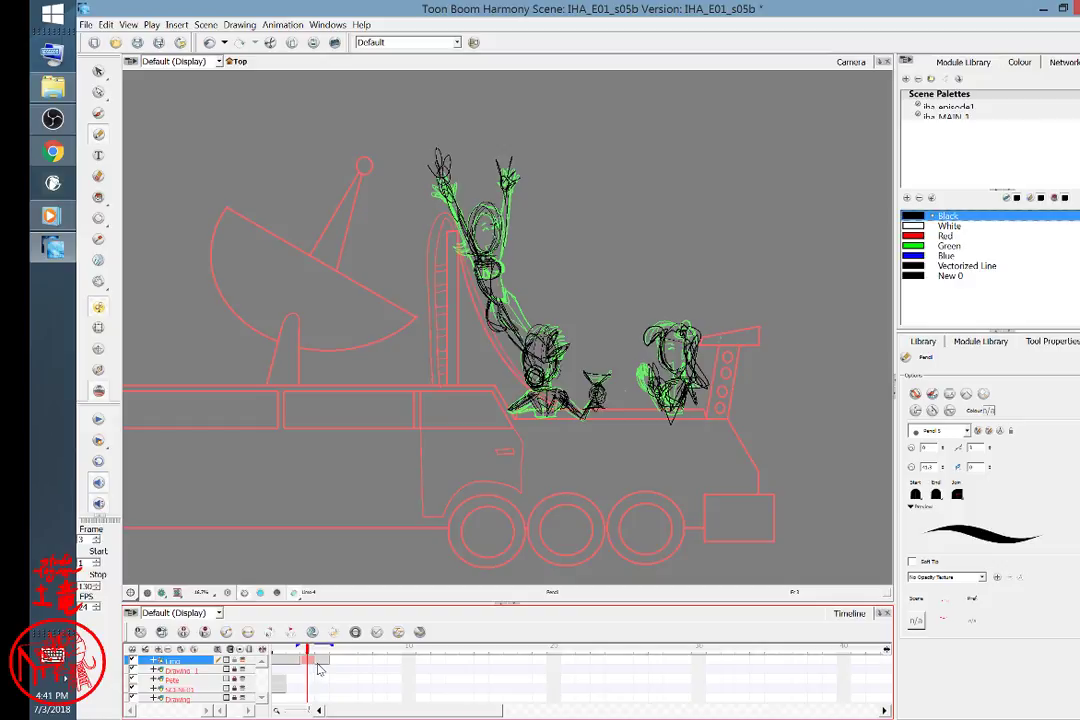
{"action": "left_click", "coordinate": [323, 662]}
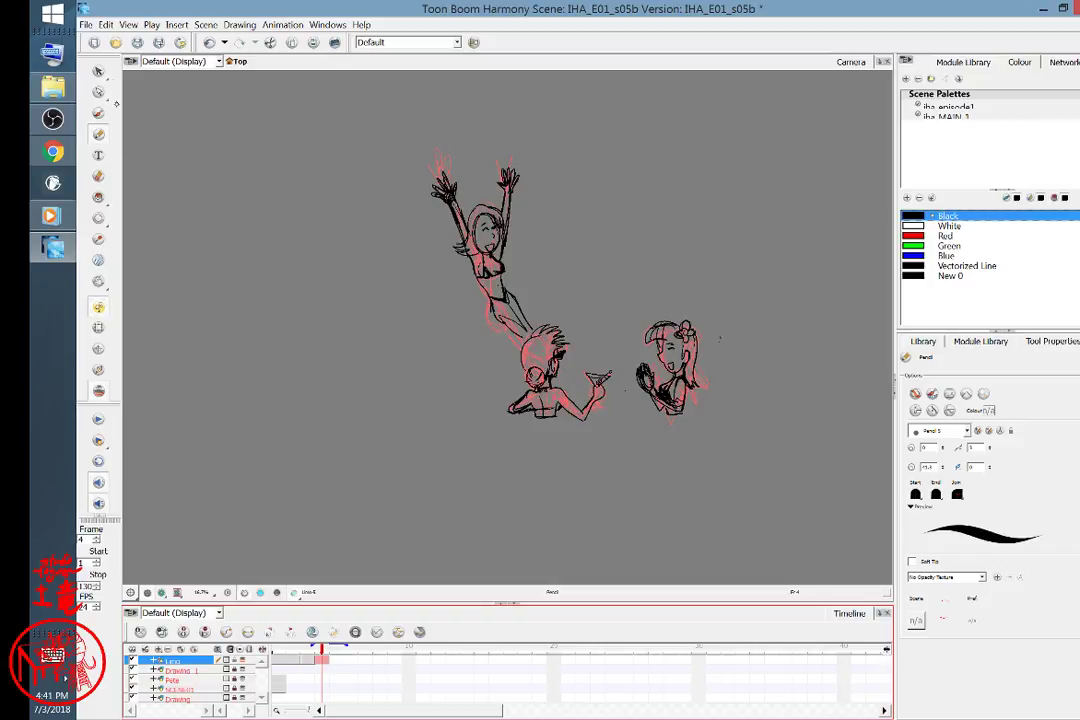
Select the inked figure with raised arms on frame 4 and move it up and to the right, clear of its rough sketch.
{"action": "left_click", "coordinate": [98, 71]}
{"action": "mouse_move", "coordinate": [530, 168]}
{"action": "left_mouse_down"}
{"action": "mouse_move", "coordinate": [461, 201]}
{"action": "mouse_move", "coordinate": [537, 220]}
{"action": "mouse_move", "coordinate": [485, 283]}
{"action": "mouse_move", "coordinate": [479, 321]}
{"action": "mouse_move", "coordinate": [535, 304]}
{"action": "left_mouse_up"}
{"action": "mouse_move", "coordinate": [493, 263]}
{"action": "left_mouse_down"}
{"action": "mouse_move", "coordinate": [569, 200]}
{"action": "mouse_move", "coordinate": [593, 200]}
{"action": "mouse_move", "coordinate": [593, 228]}
{"action": "mouse_move", "coordinate": [572, 178]}
{"action": "left_mouse_up"}
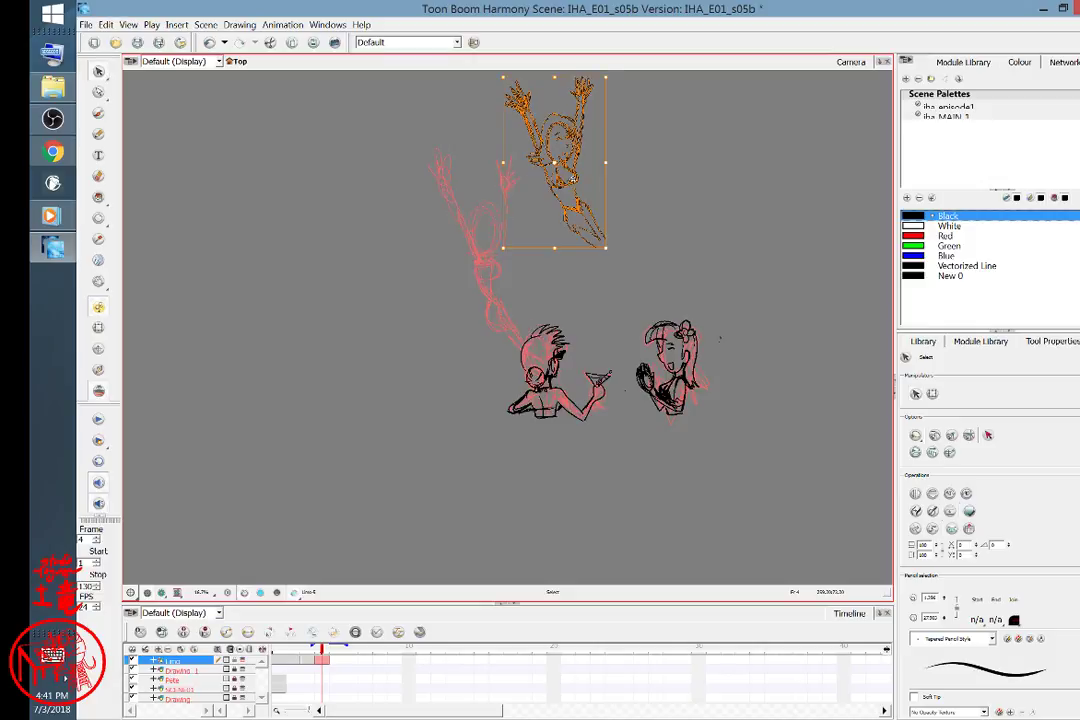
{"action": "left_click", "coordinate": [98, 134]}
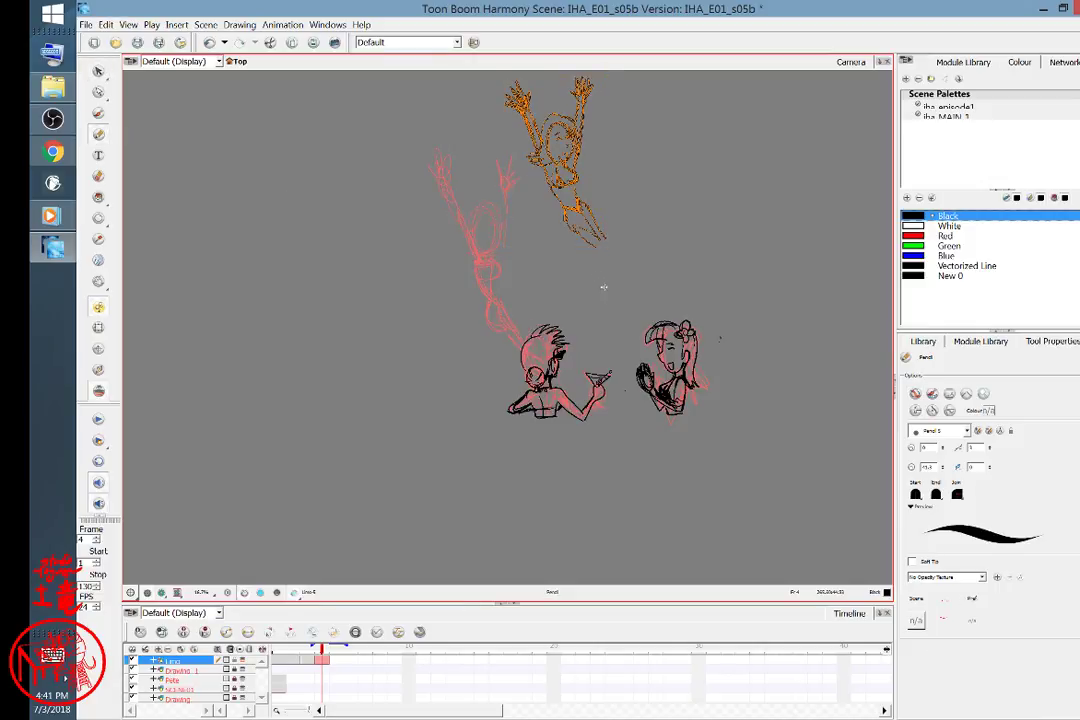
{"action": "key", "text": "Escape"}
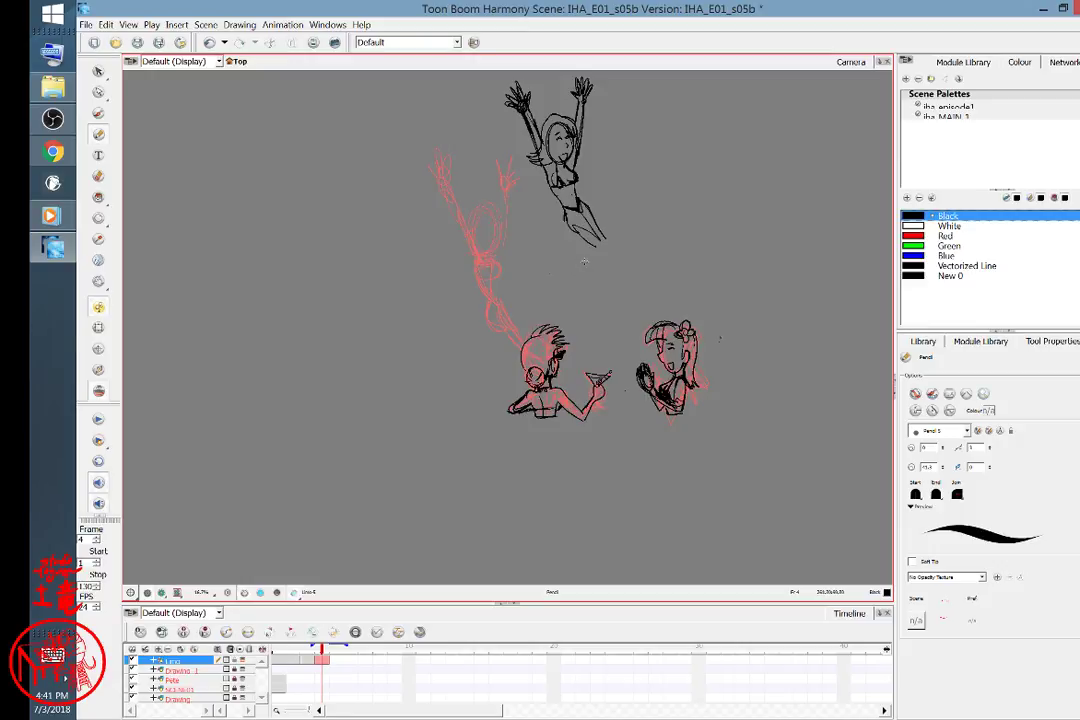
Delete the stray black dot left in the empty area below the moved figure.
{"action": "key", "text": "2"}
{"action": "key", "text": "2"}
{"action": "key", "text": "2"}
{"action": "left_click_drag", "start_coordinate": [658, 241], "coordinate": [588, 431]}
{"action": "key", "text": "1"}
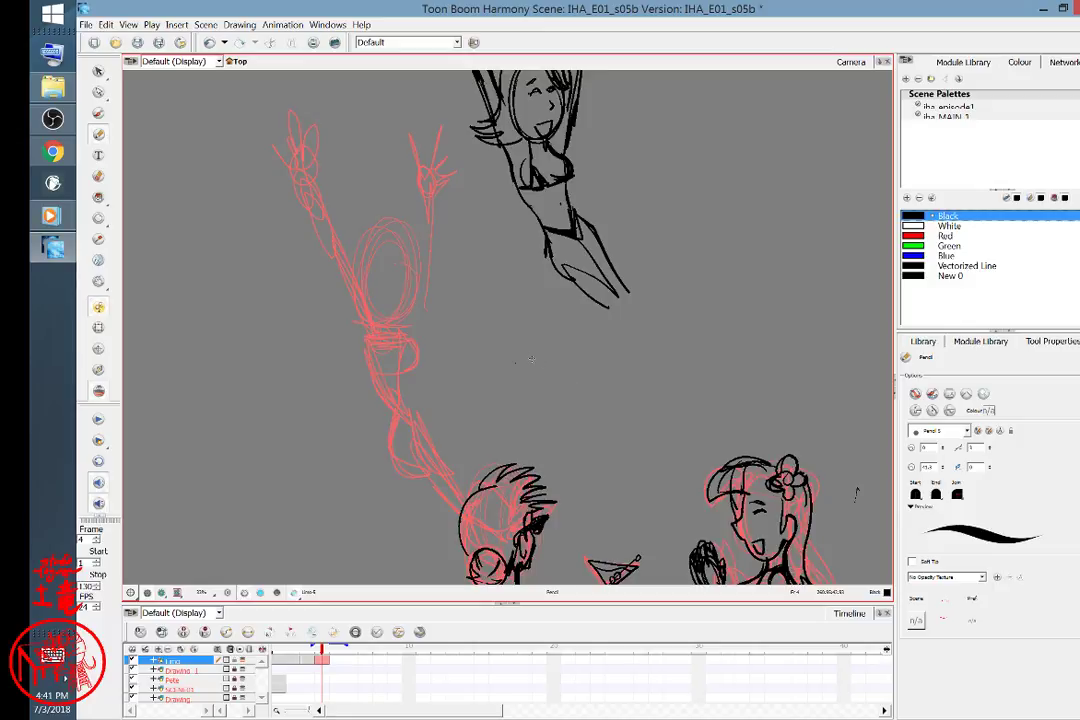
{"action": "left_click", "coordinate": [98, 71]}
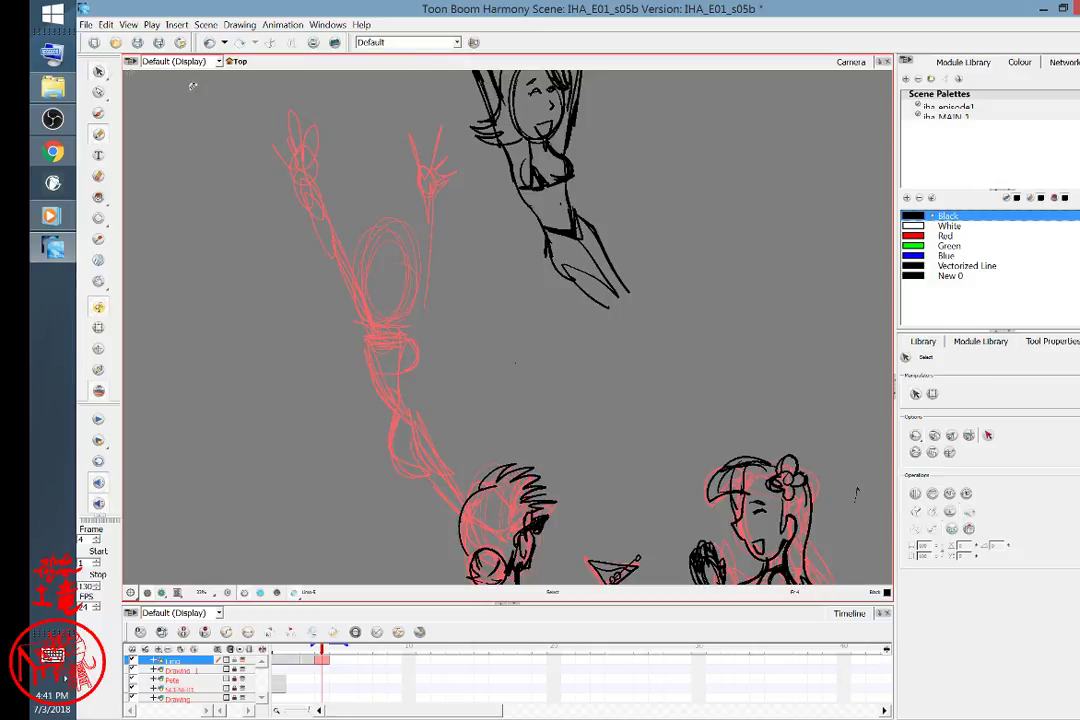
{"action": "left_click_drag", "start_coordinate": [522, 334], "coordinate": [508, 328]}
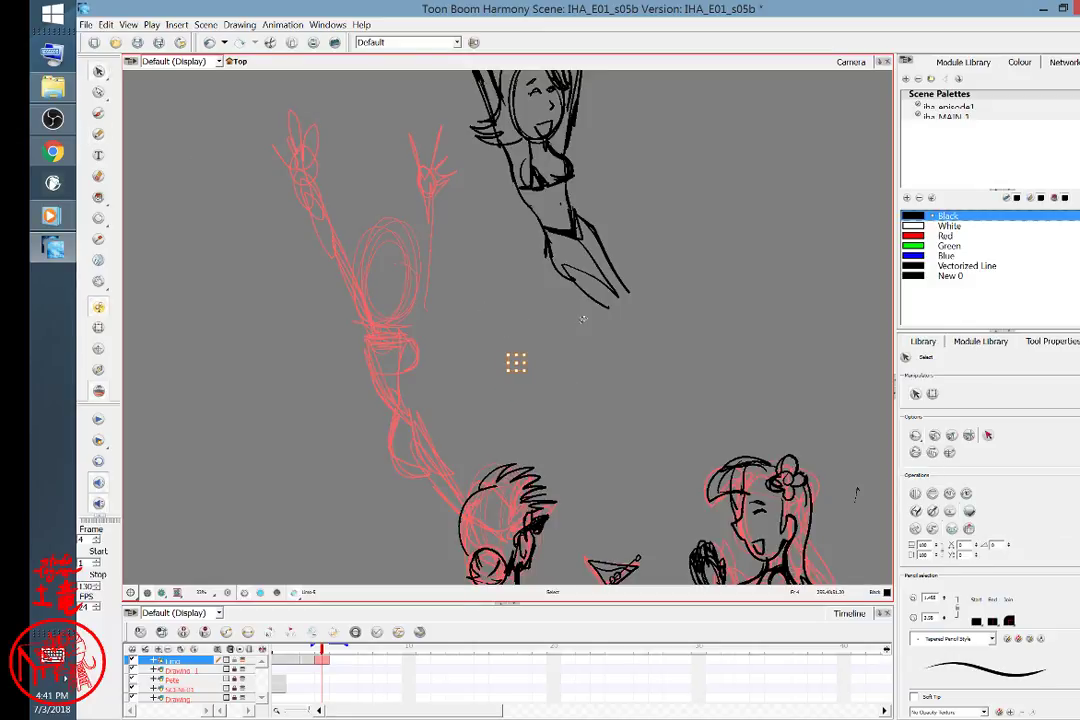
{"action": "key", "text": "Delete"}
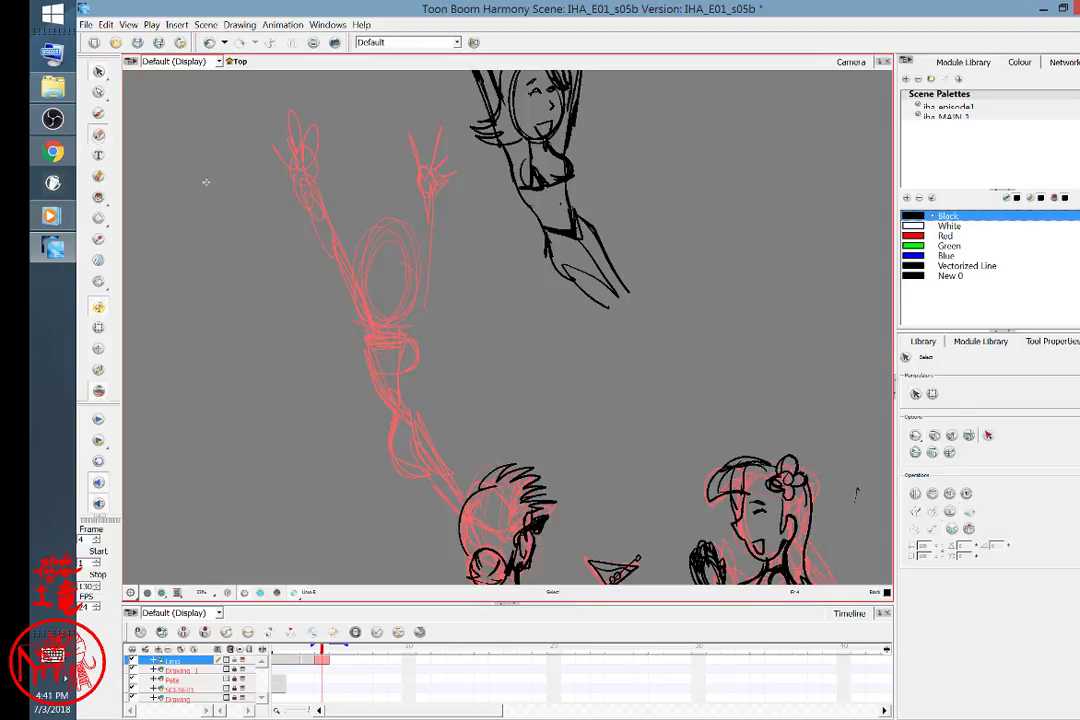
Ink the lower legs and both feet to complete the moved figure.
{"action": "key", "text": "alt+slash"}
{"action": "mouse_move", "coordinate": [555, 265]}
{"action": "left_mouse_down"}
{"action": "mouse_move", "coordinate": [625, 331]}
{"action": "mouse_move", "coordinate": [605, 313]}
{"action": "mouse_move", "coordinate": [632, 320]}
{"action": "mouse_move", "coordinate": [624, 312]}
{"action": "mouse_move", "coordinate": [606, 312]}
{"action": "mouse_move", "coordinate": [650, 342]}
{"action": "left_mouse_up"}
{"action": "mouse_move", "coordinate": [626, 299]}
{"action": "left_mouse_down"}
{"action": "mouse_move", "coordinate": [643, 336]}
{"action": "mouse_move", "coordinate": [623, 294]}
{"action": "mouse_move", "coordinate": [653, 324]}
{"action": "mouse_move", "coordinate": [639, 312]}
{"action": "mouse_move", "coordinate": [660, 356]}
{"action": "left_mouse_up"}
{"action": "mouse_move", "coordinate": [664, 350]}
{"action": "left_mouse_down"}
{"action": "mouse_move", "coordinate": [663, 395]}
{"action": "mouse_move", "coordinate": [656, 364]}
{"action": "mouse_move", "coordinate": [666, 391]}
{"action": "mouse_move", "coordinate": [698, 368]}
{"action": "left_mouse_up"}
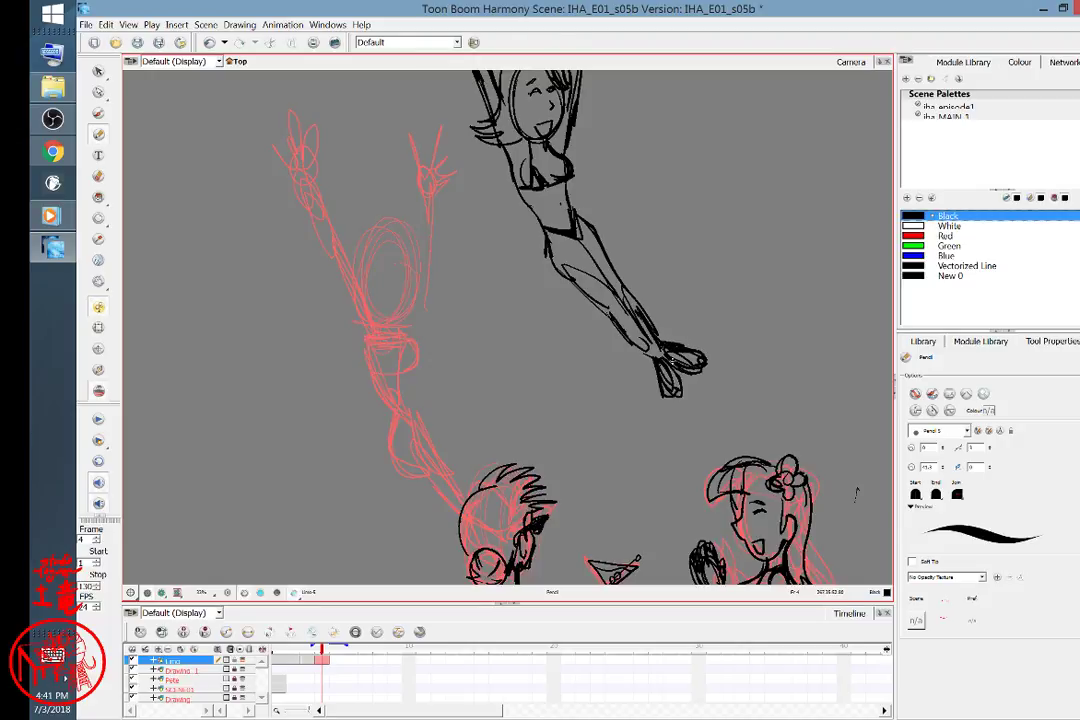
{"action": "left_click_drag", "start_coordinate": [643, 351], "coordinate": [654, 365]}
Select all the strokes of the completed figure with raised arms and group them.
{"action": "mouse_move", "coordinate": [707, 262]}
{"action": "left_mouse_down"}
{"action": "mouse_move", "coordinate": [723, 265]}
{"action": "mouse_move", "coordinate": [730, 345]}
{"action": "mouse_move", "coordinate": [704, 219]}
{"action": "mouse_move", "coordinate": [687, 243]}
{"action": "left_mouse_up"}
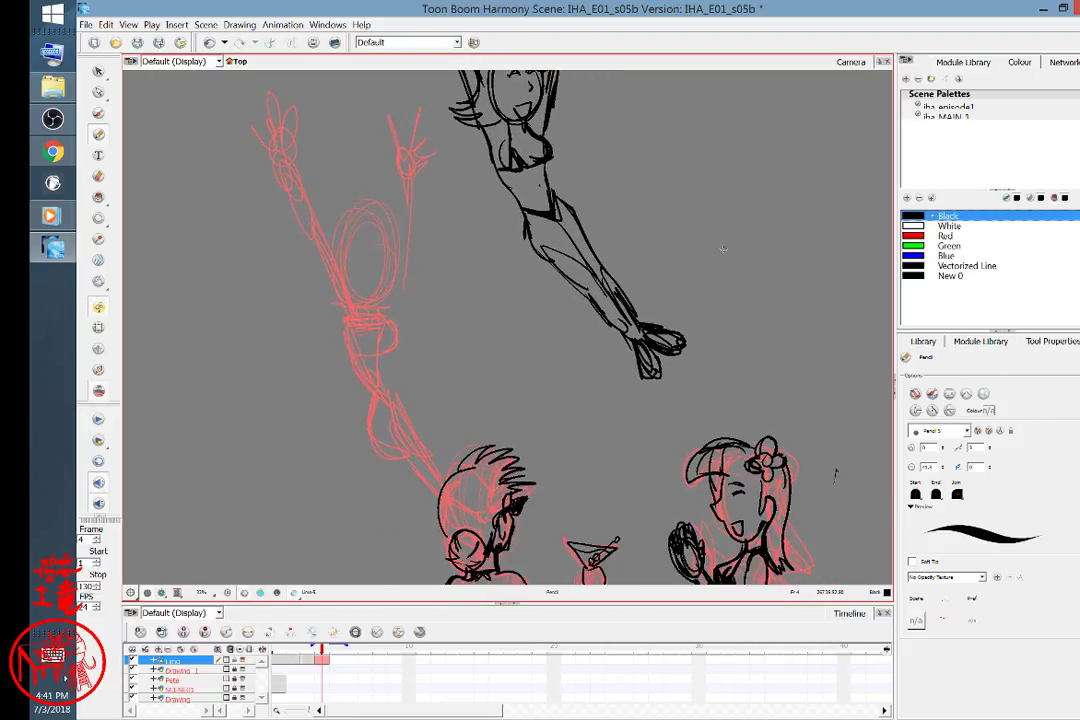
{"action": "key", "text": "1"}
{"action": "key", "text": "1"}
{"action": "key", "text": "1"}
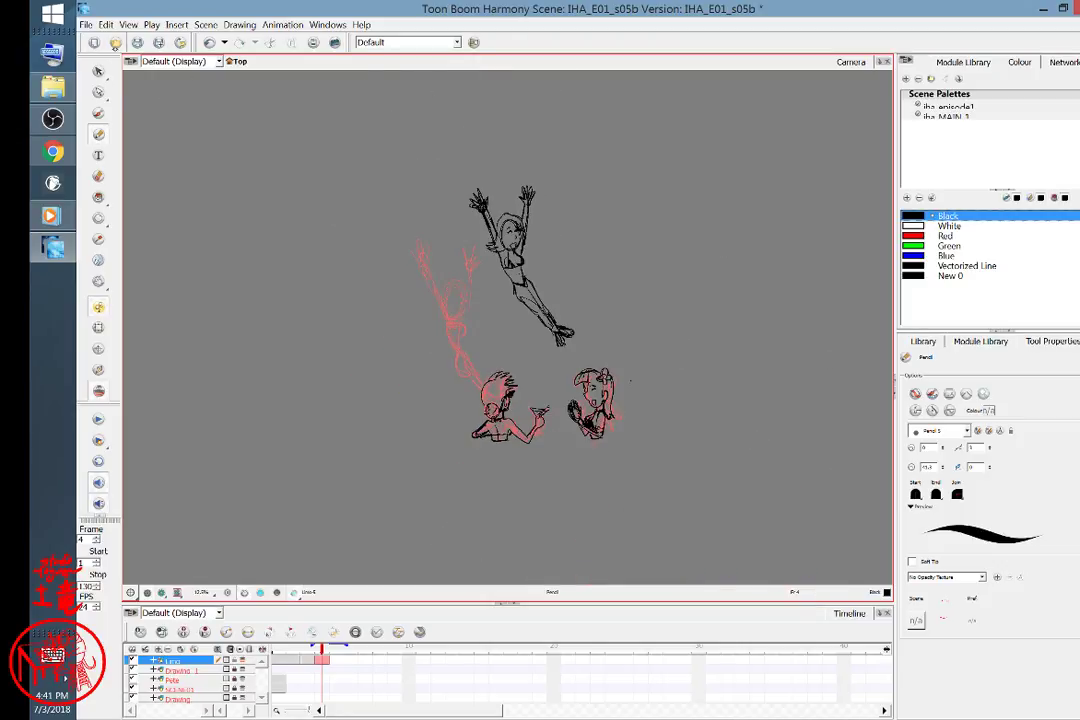
{"action": "left_click", "coordinate": [98, 70]}
{"action": "mouse_move", "coordinate": [545, 250]}
{"action": "left_mouse_down"}
{"action": "mouse_move", "coordinate": [514, 149]}
{"action": "mouse_move", "coordinate": [515, 310]}
{"action": "mouse_move", "coordinate": [552, 280]}
{"action": "left_mouse_up"}
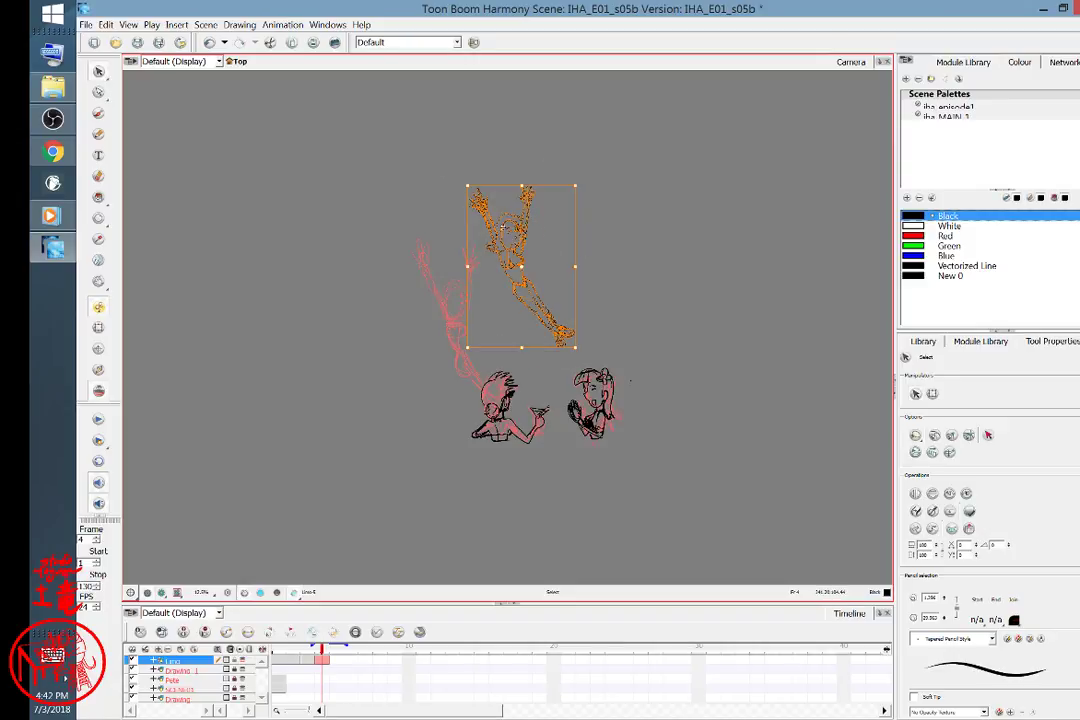
{"action": "right_click", "coordinate": [512, 247]}
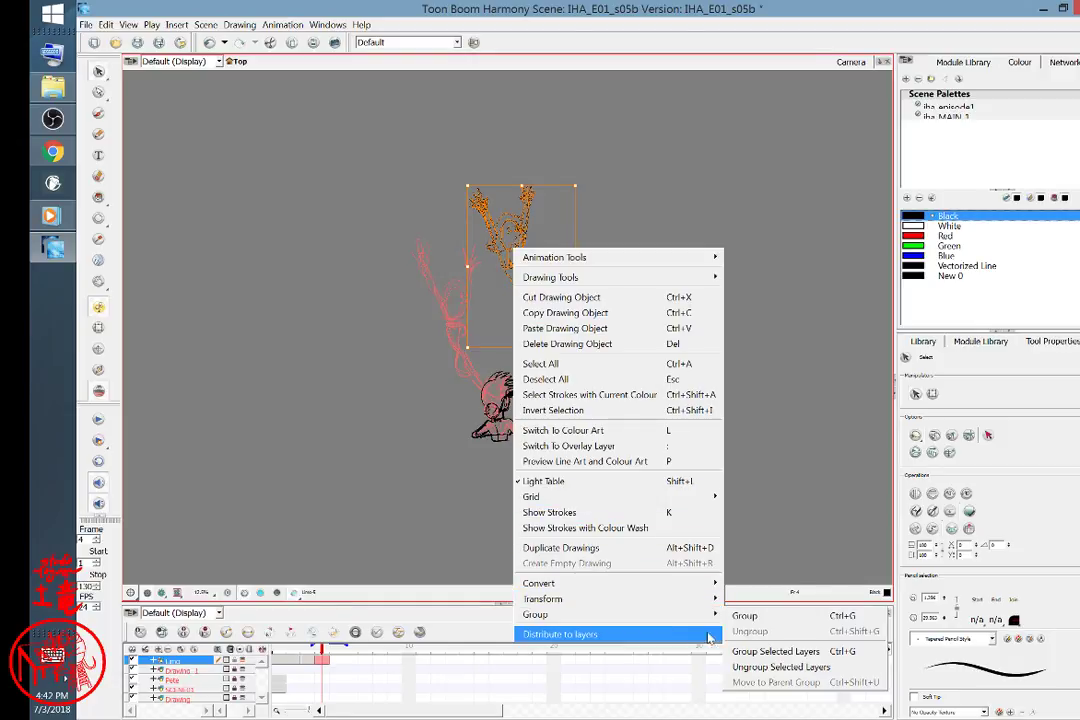
{"action": "mouse_move", "coordinate": [703, 618]}
{"action": "left_click", "coordinate": [745, 616]}
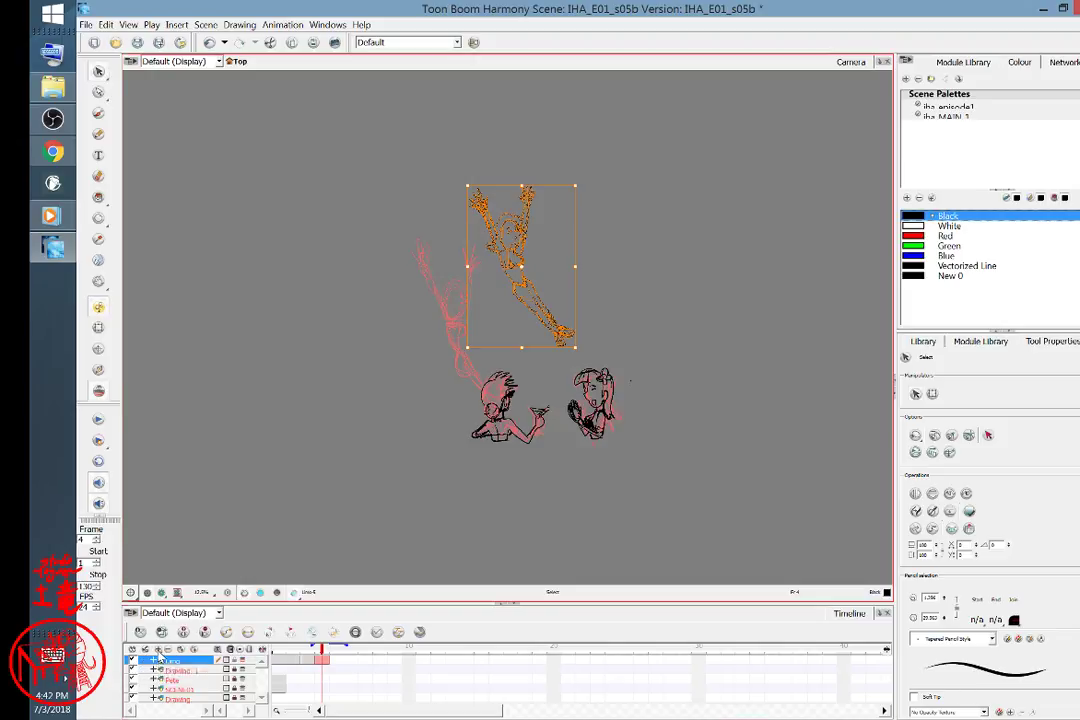
Paste the figure with raised arms into frame 4 of the Drawing_1 layer.
{"action": "left_click", "coordinate": [160, 658]}
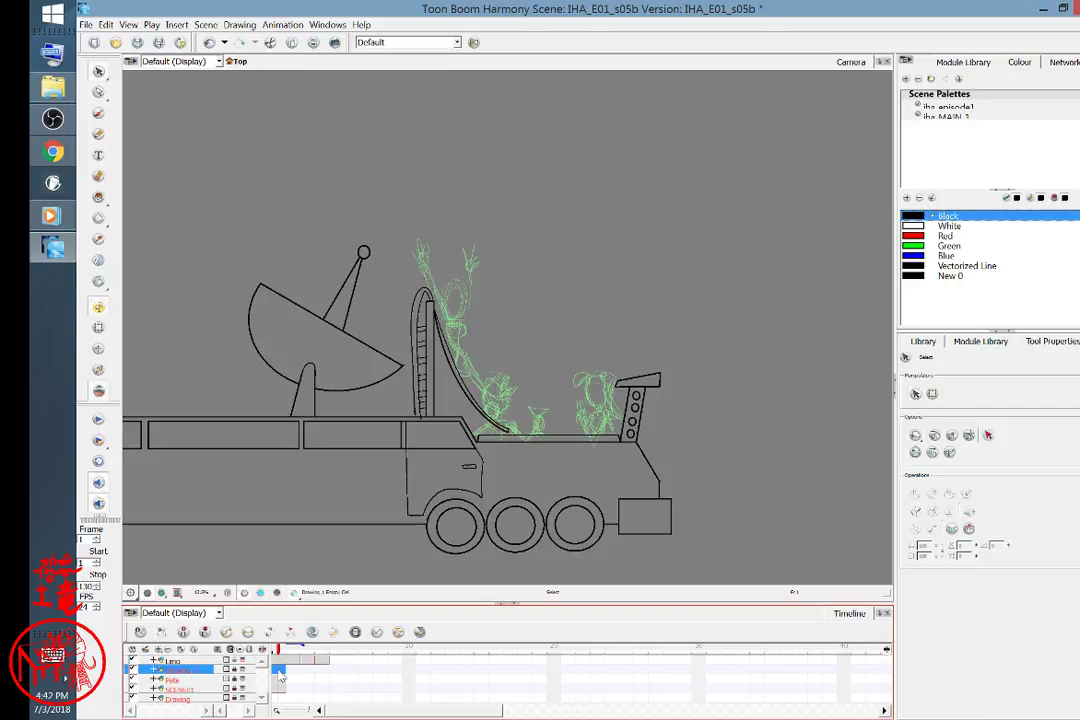
{"action": "left_click", "coordinate": [322, 676]}
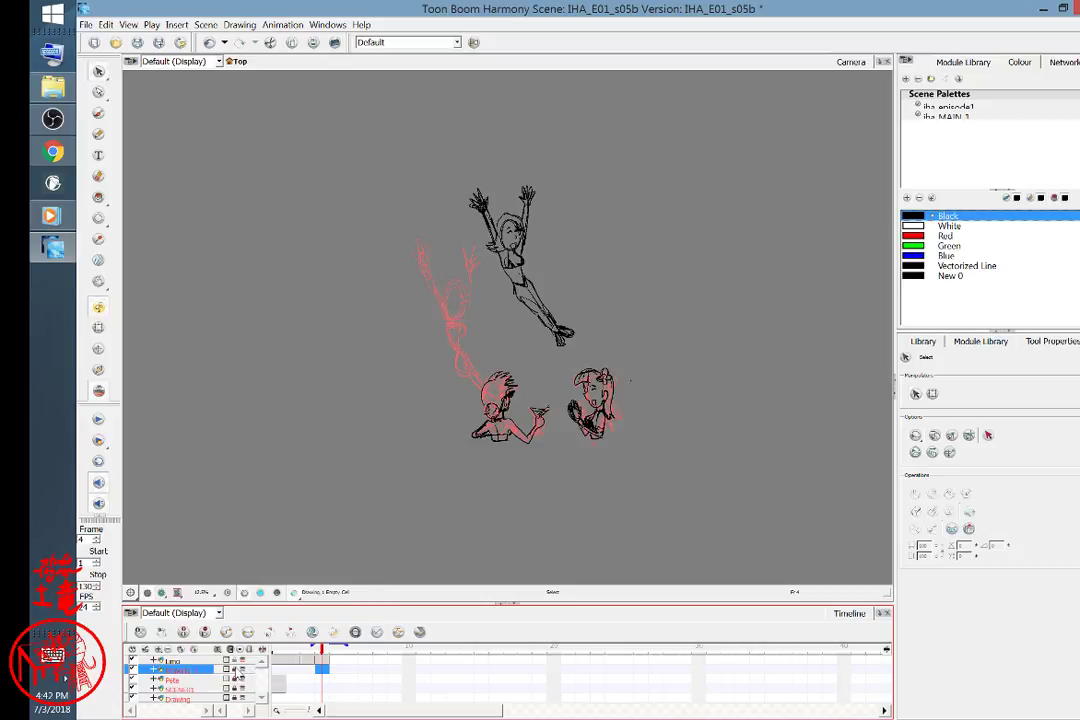
{"action": "left_click", "coordinate": [377, 502]}
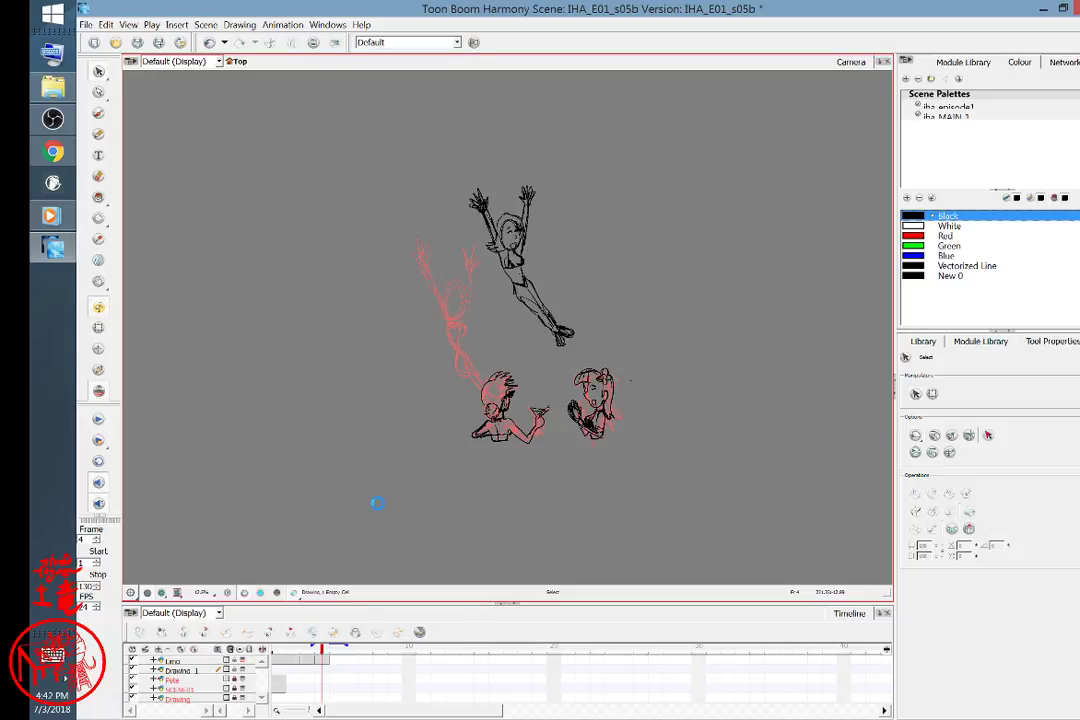
{"action": "key", "text": "ctrl+v"}
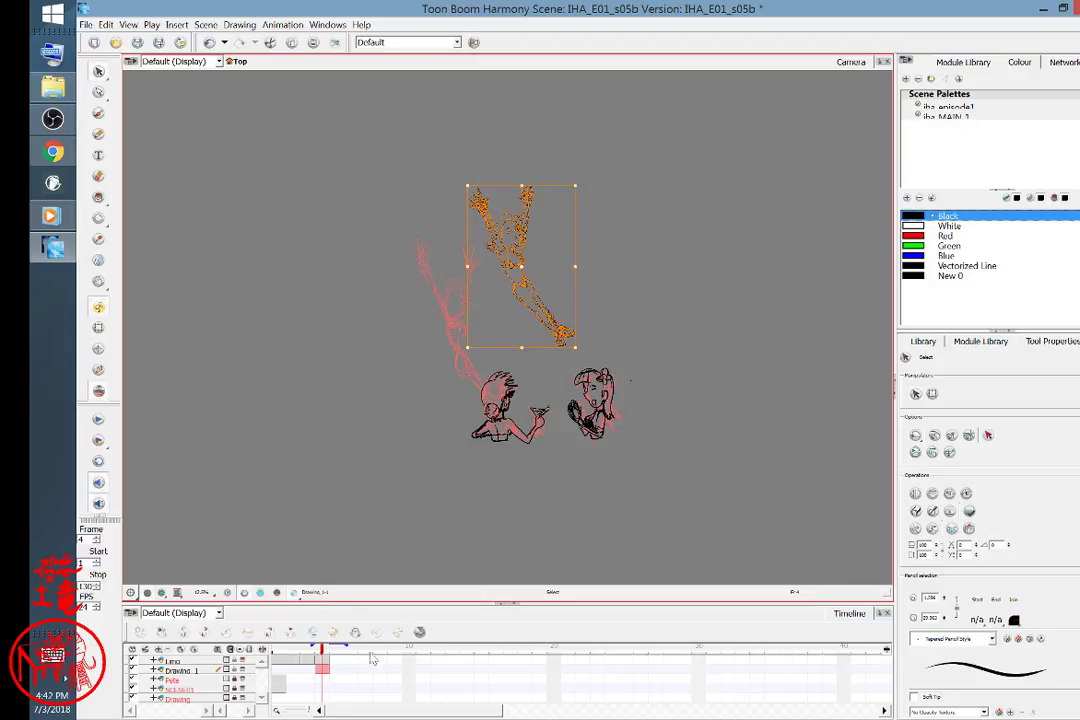
Move the pasted figure with raised arms on Drawing_1 onto its red sketch, with its feet at the driver-side character's head.
{"action": "left_click", "coordinate": [318, 667]}
{"action": "mouse_move", "coordinate": [521, 271]}
{"action": "left_mouse_down"}
{"action": "mouse_move", "coordinate": [448, 378]}
{"action": "mouse_move", "coordinate": [466, 343]}
{"action": "left_mouse_up"}
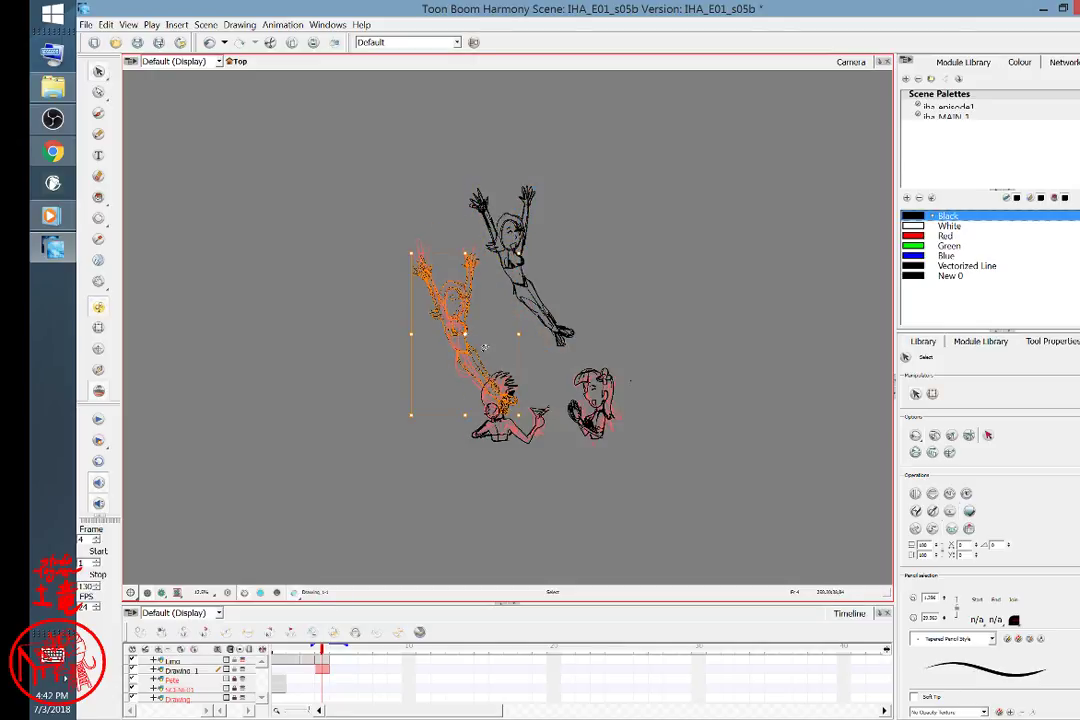
{"action": "left_click", "coordinate": [563, 279]}
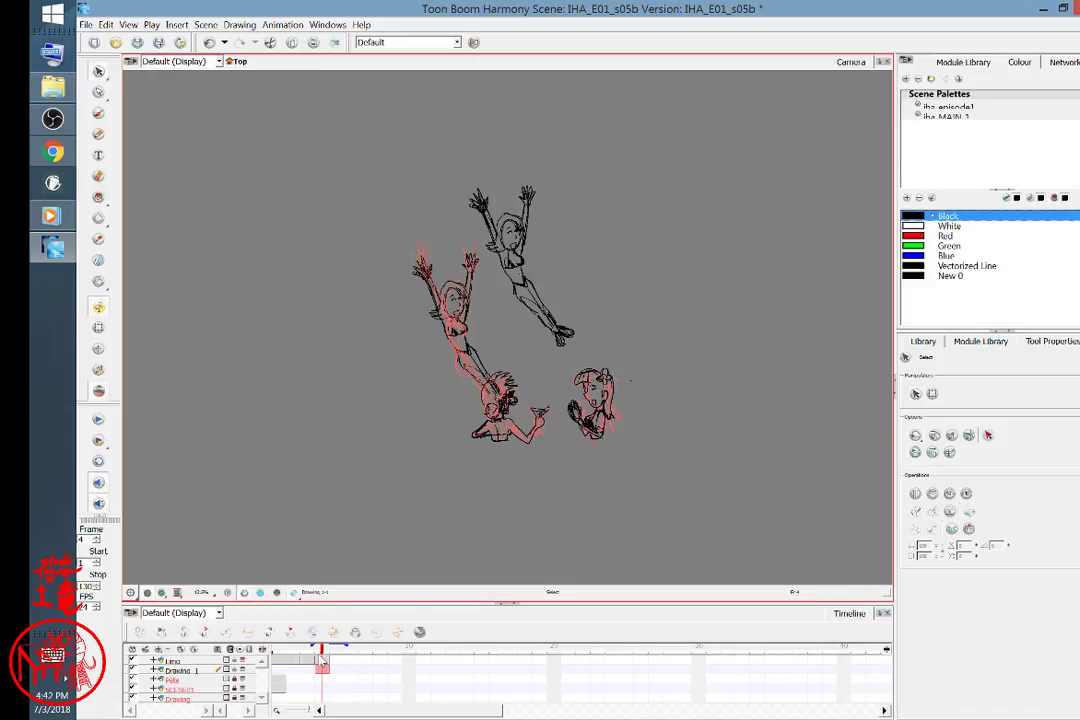
Delete the original figure with raised arms from the Limo layer's drawing at frame 4.
{"action": "left_click", "coordinate": [321, 660]}
{"action": "mouse_move", "coordinate": [496, 289]}
{"action": "left_mouse_down"}
{"action": "mouse_move", "coordinate": [452, 235]}
{"action": "mouse_move", "coordinate": [482, 186]}
{"action": "mouse_move", "coordinate": [580, 252]}
{"action": "mouse_move", "coordinate": [590, 341]}
{"action": "mouse_move", "coordinate": [470, 297]}
{"action": "mouse_move", "coordinate": [430, 255]}
{"action": "left_mouse_up"}
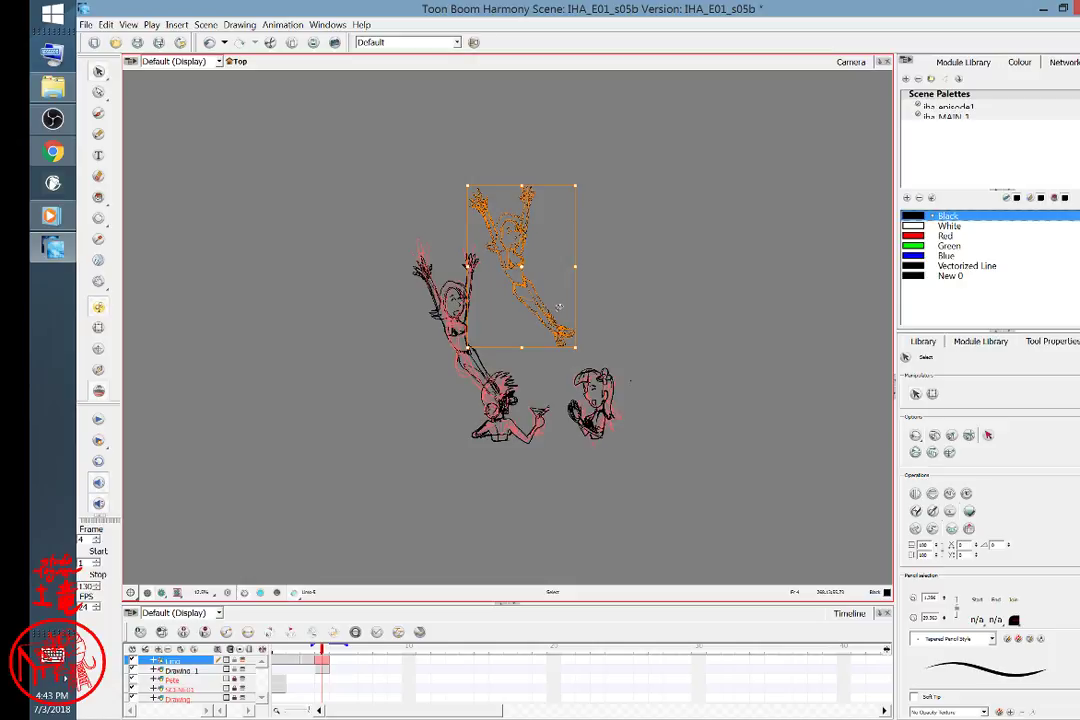
{"action": "key", "text": "Delete"}
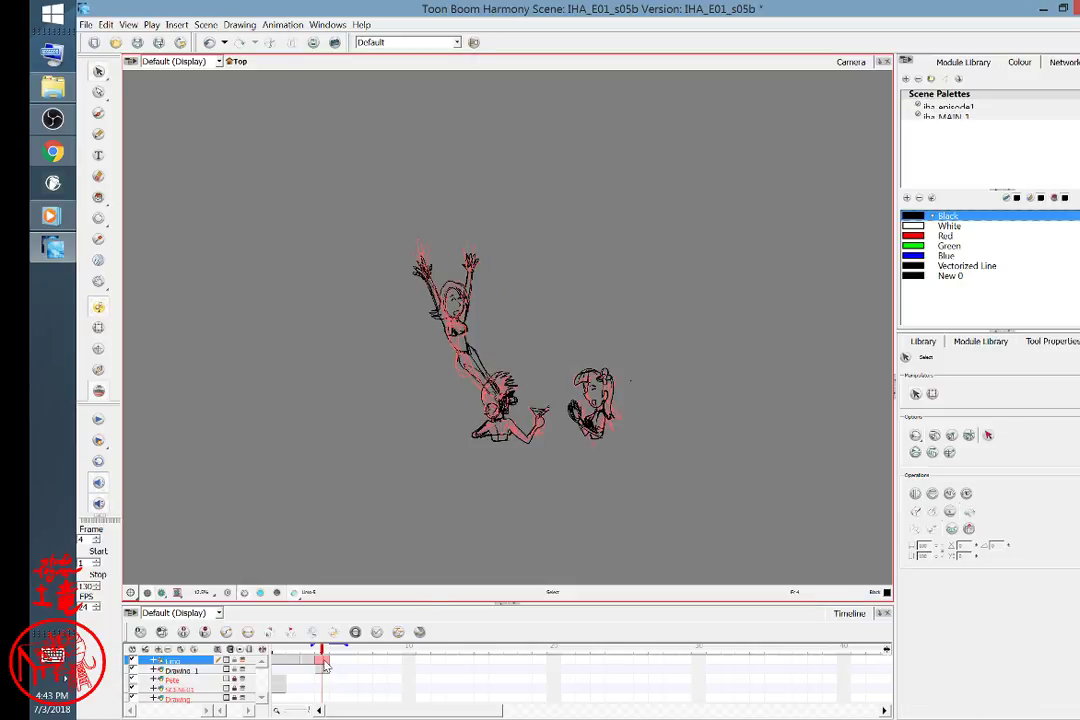
Toggle the Drawing_1 layer's lock and visibility to check that it holds only the figure with raised arms.
{"action": "left_click", "coordinate": [234, 672]}
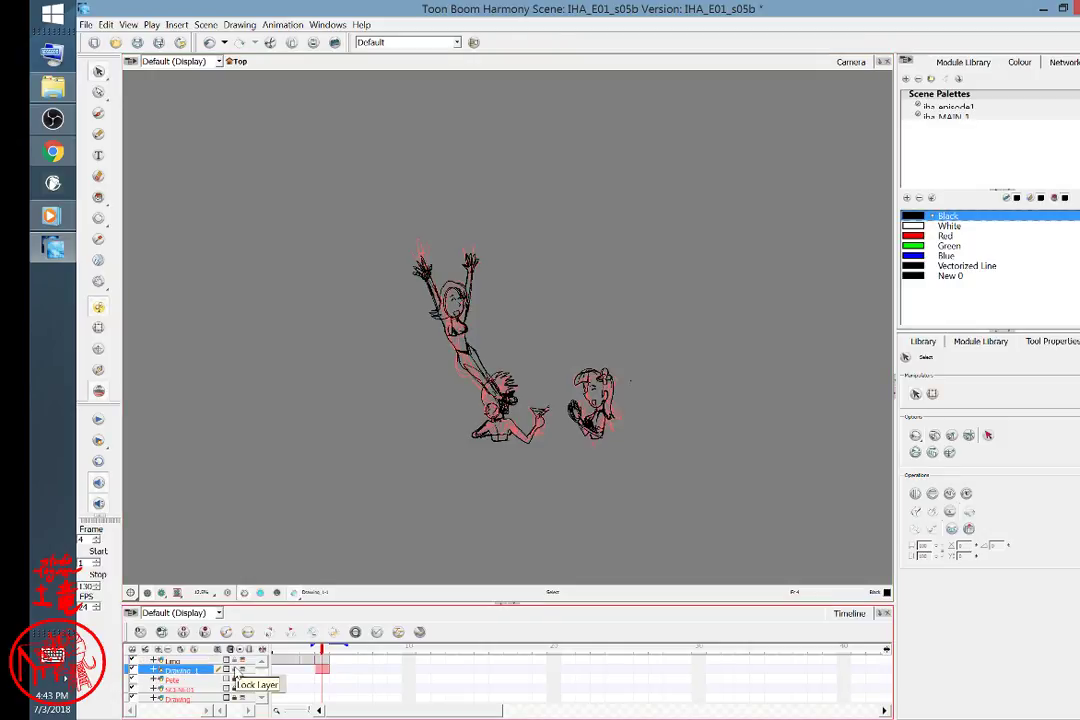
{"action": "left_click", "coordinate": [235, 670]}
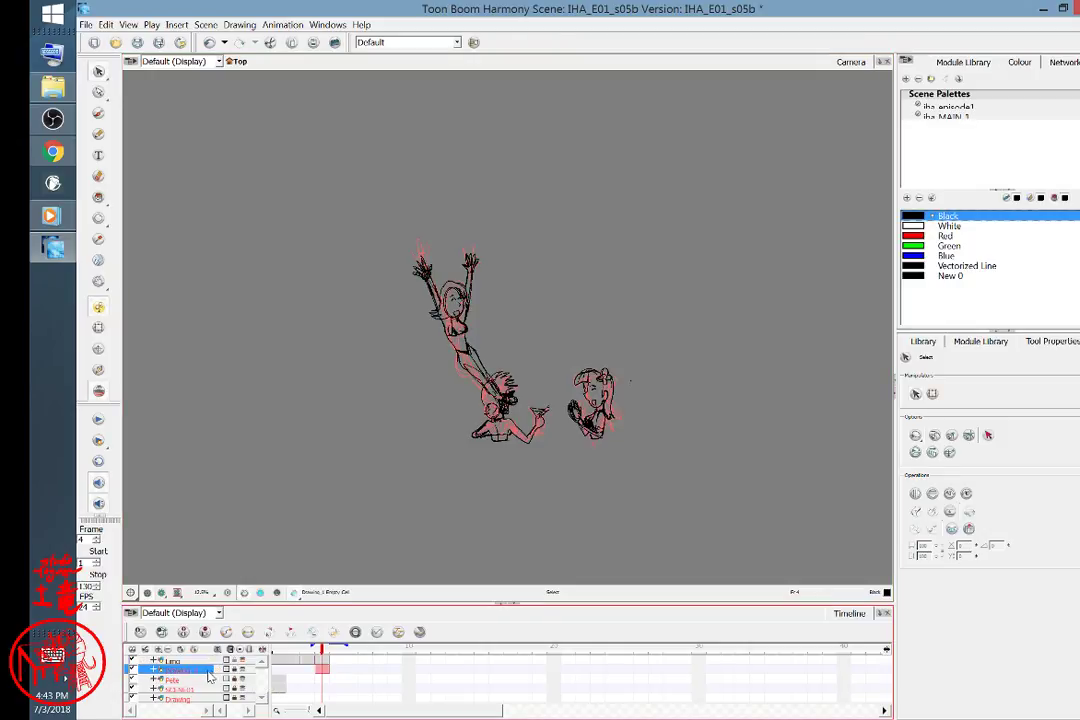
{"action": "left_click", "coordinate": [234, 670]}
{"action": "left_click", "coordinate": [134, 670]}
{"action": "left_click", "coordinate": [134, 670]}
{"action": "left_click", "coordinate": [134, 670]}
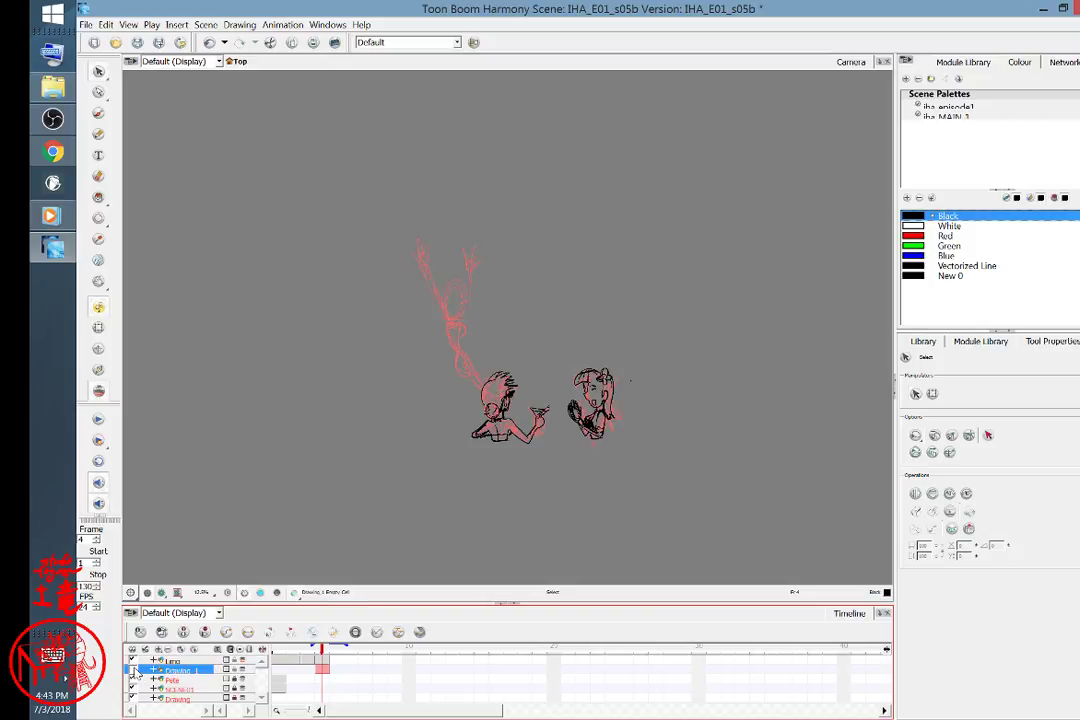
{"action": "left_click", "coordinate": [135, 672]}
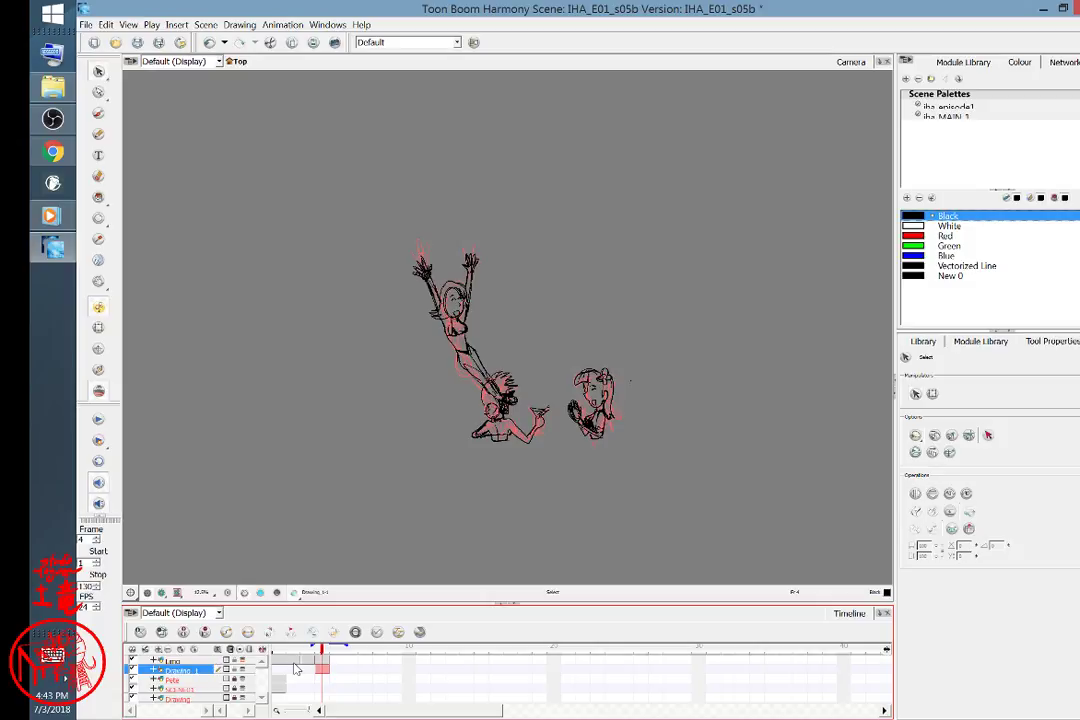
Compare frames 4 and 5 on the Limo and Drawing_1 layers to check where the inked drawings are exposed.
{"action": "left_click", "coordinate": [326, 662]}
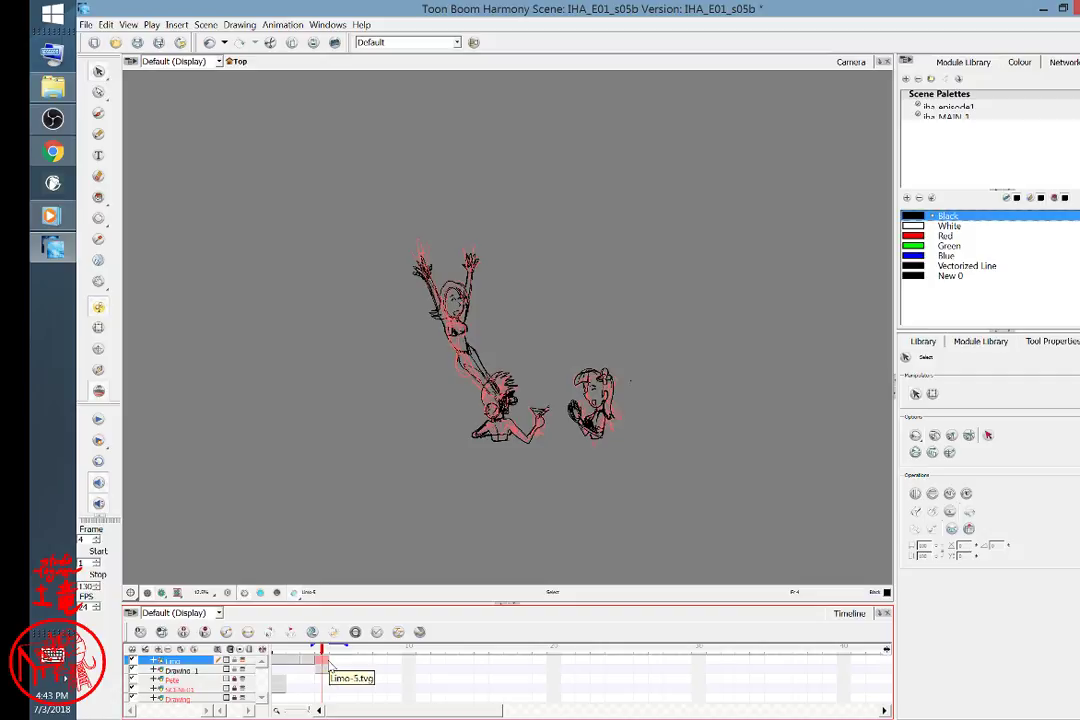
{"action": "left_click", "coordinate": [336, 663]}
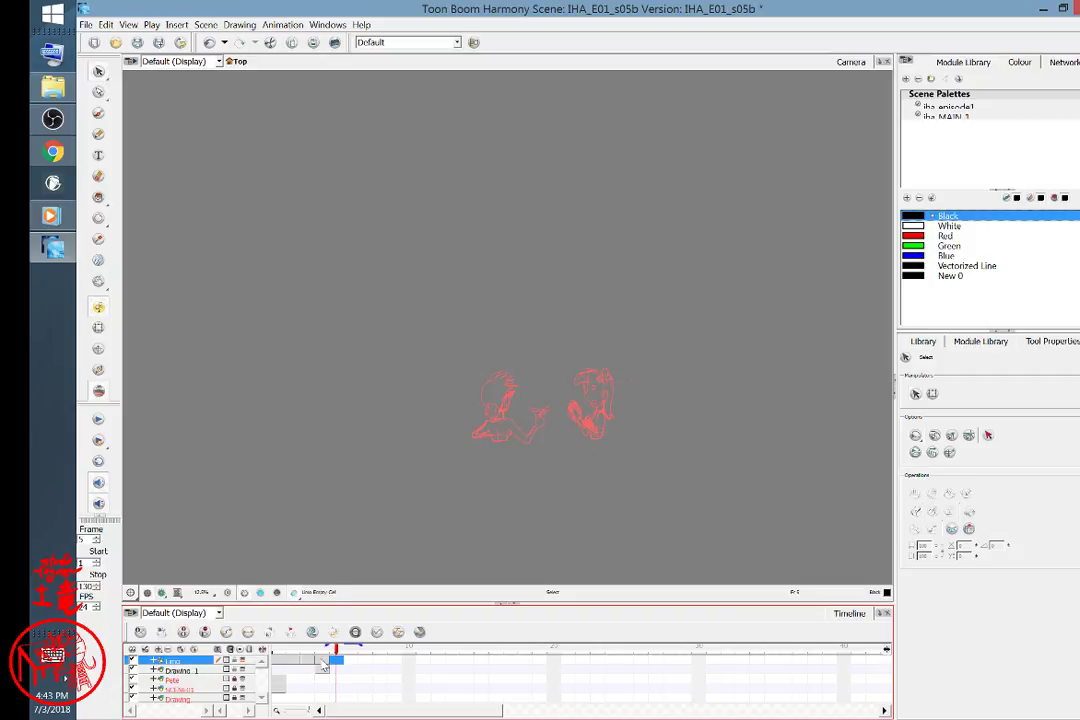
{"action": "left_click", "coordinate": [321, 663]}
{"action": "left_click", "coordinate": [335, 664]}
{"action": "left_click", "coordinate": [321, 663]}
{"action": "left_click", "coordinate": [335, 663]}
{"action": "left_click", "coordinate": [324, 672]}
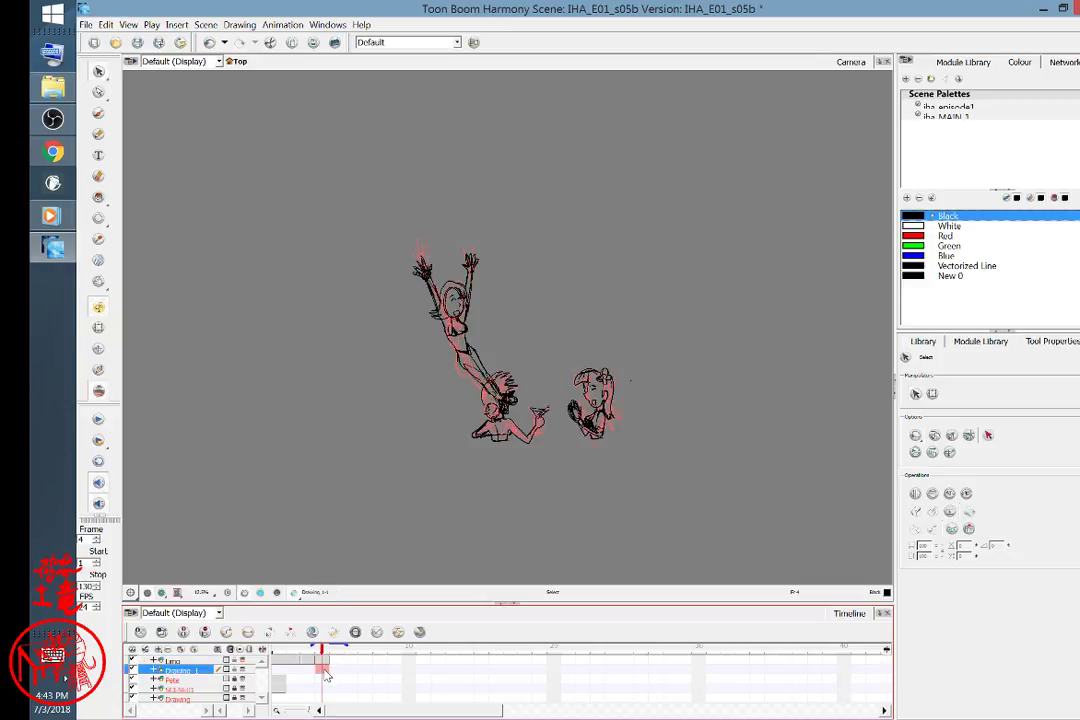
{"action": "left_click", "coordinate": [336, 668]}
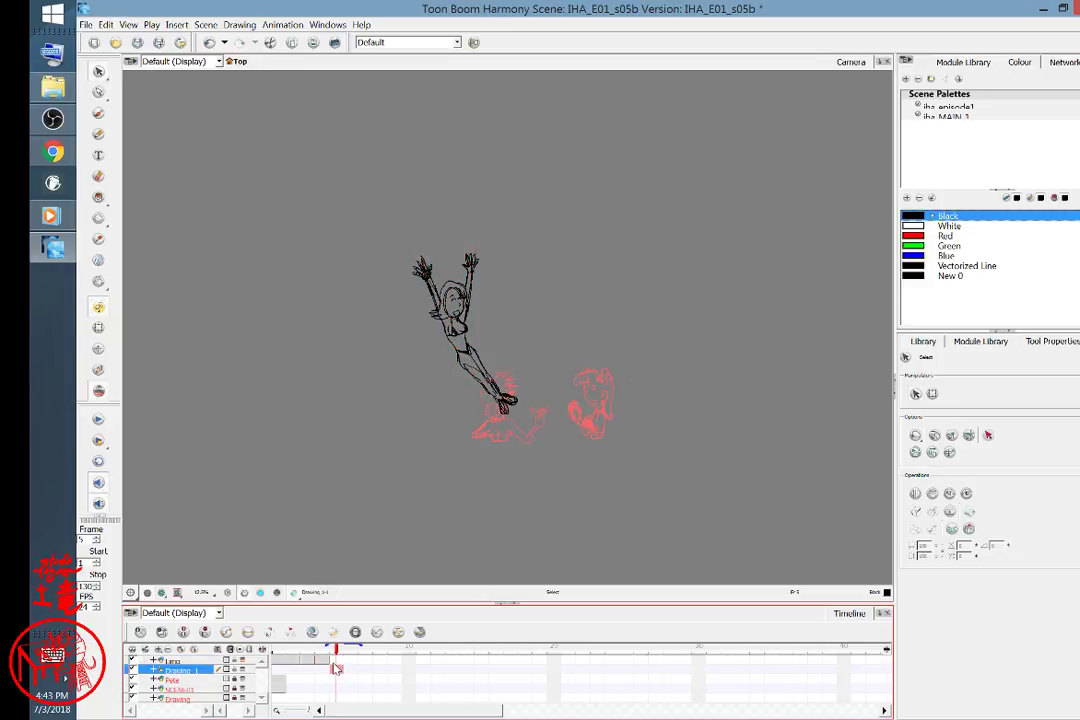
{"action": "left_click", "coordinate": [325, 672]}
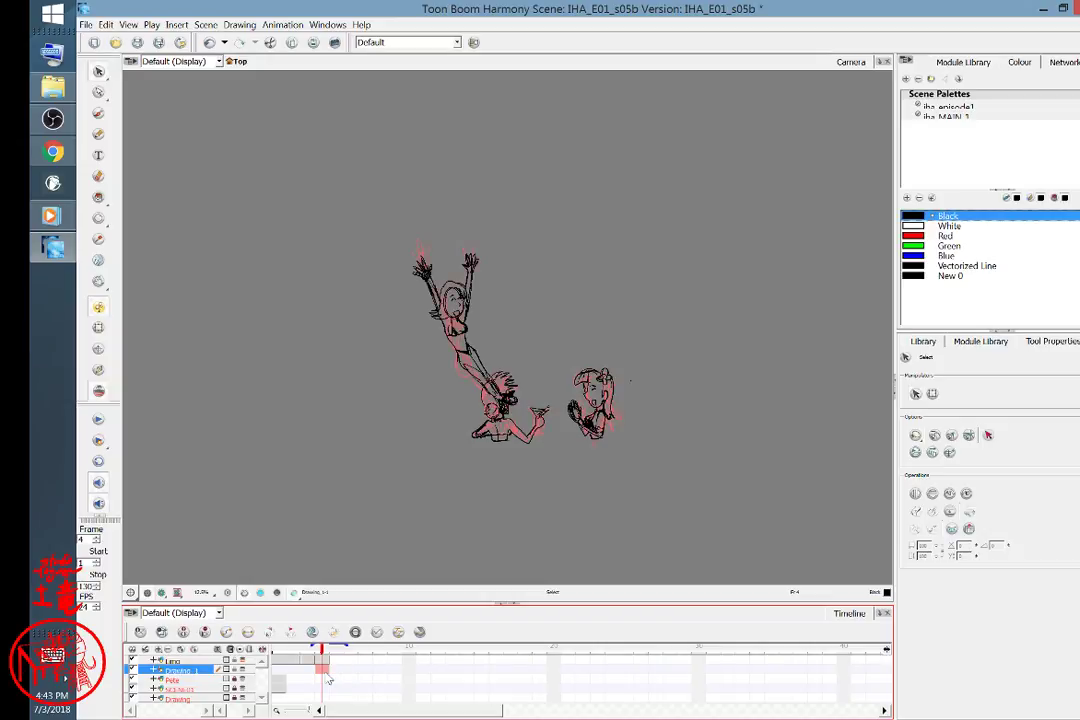
Move the Limo layer's rough character sketch from frame 3 to frame 2.
{"action": "left_click", "coordinate": [282, 661]}
{"action": "right_click", "coordinate": [284, 651]}
{"action": "left_click", "coordinate": [283, 650]}
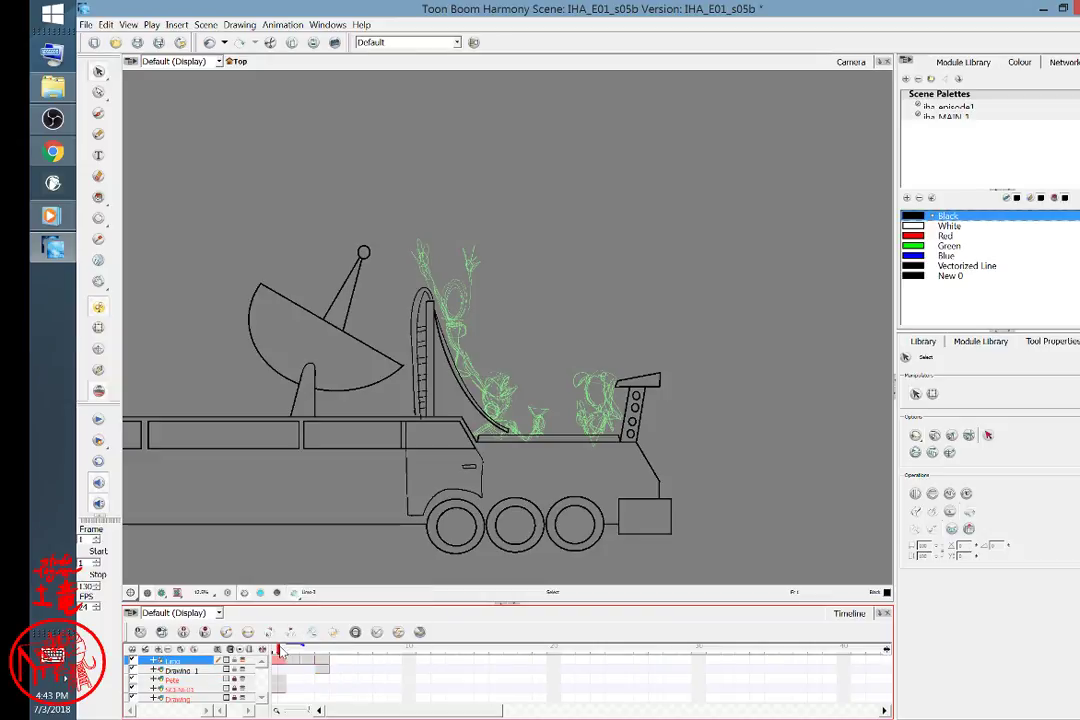
{"action": "left_click", "coordinate": [293, 660]}
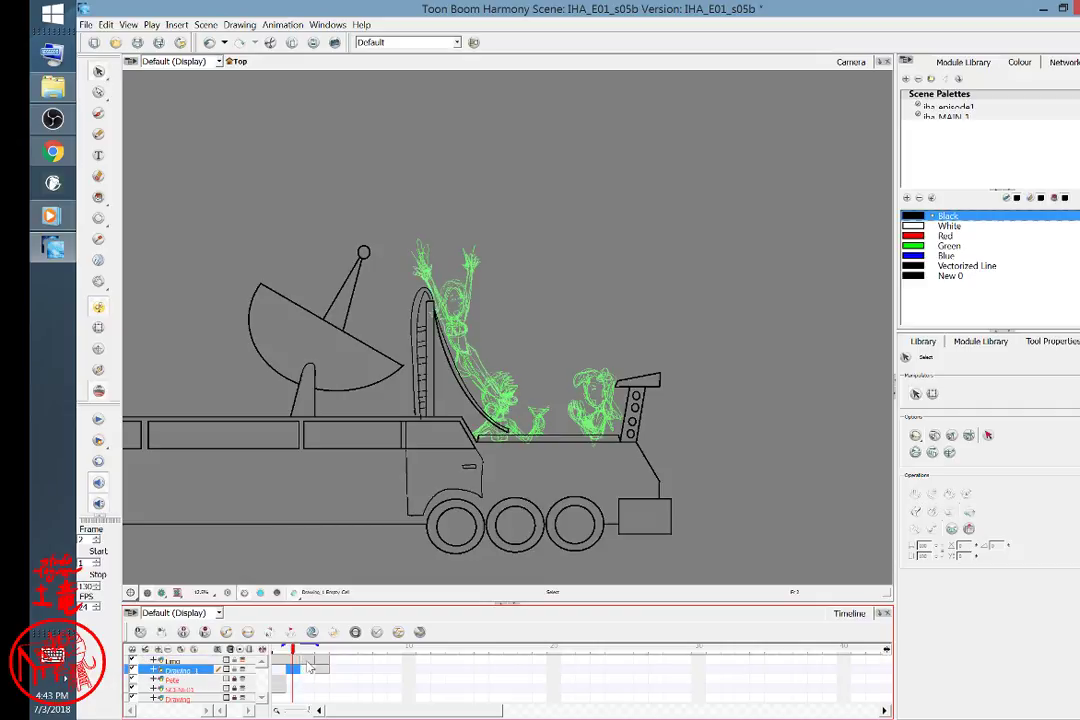
{"action": "left_click", "coordinate": [309, 665]}
{"action": "mouse_move", "coordinate": [306, 665]}
{"action": "left_mouse_down"}
{"action": "mouse_move", "coordinate": [279, 665]}
{"action": "mouse_move", "coordinate": [294, 666]}
{"action": "left_mouse_up"}
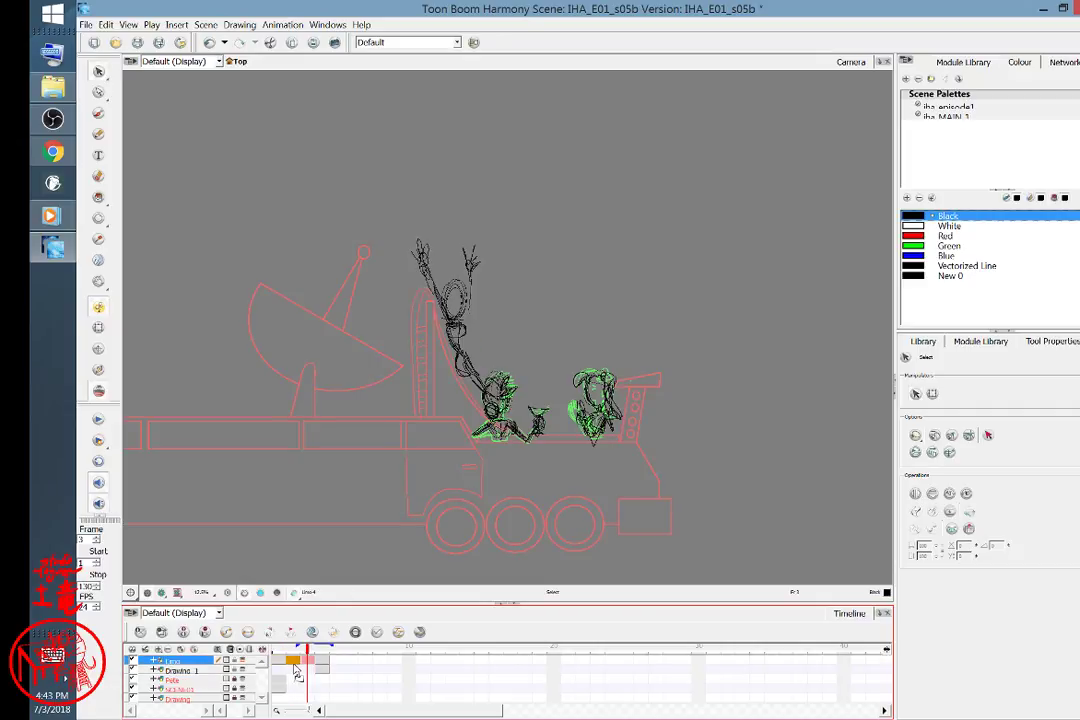
Move the inked drawings on the Limo and Drawing_1 layers from frame 4 to frame 3.
{"action": "left_click", "coordinate": [324, 664]}
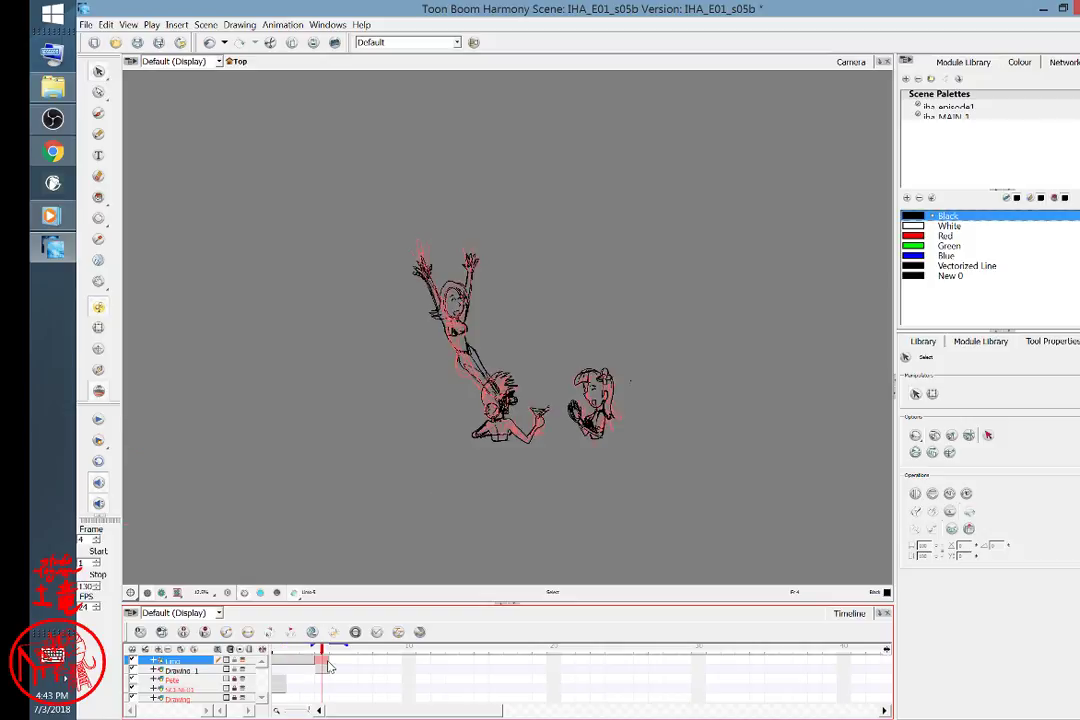
{"action": "left_click_drag", "start_coordinate": [326, 663], "coordinate": [309, 665]}
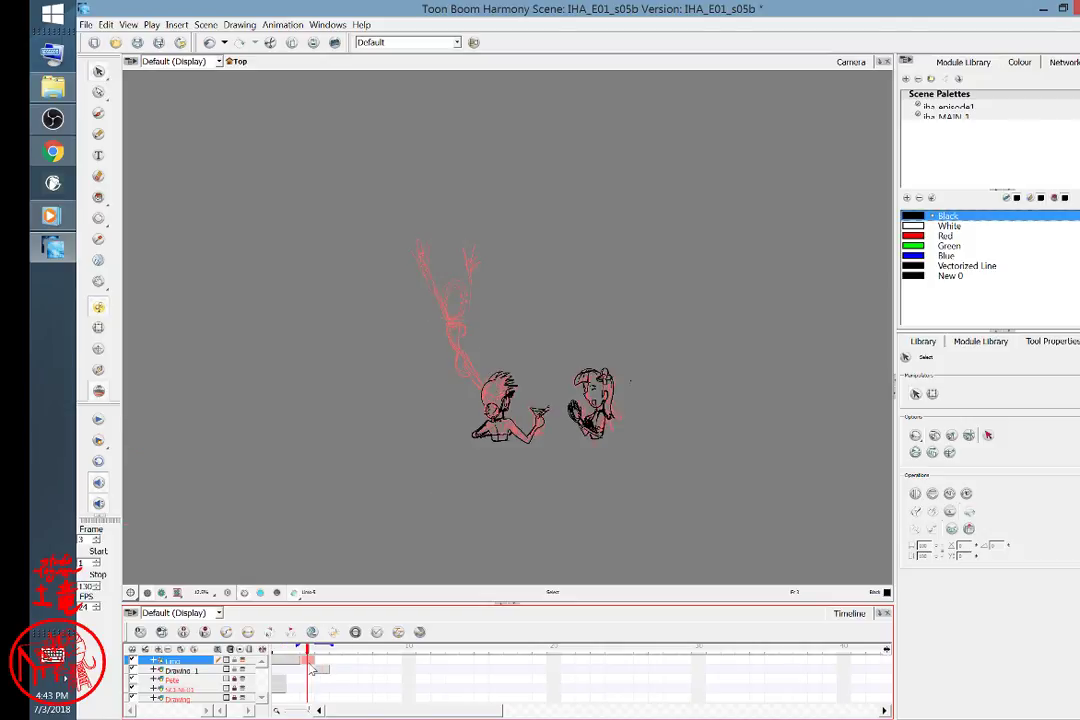
{"action": "left_click", "coordinate": [323, 674]}
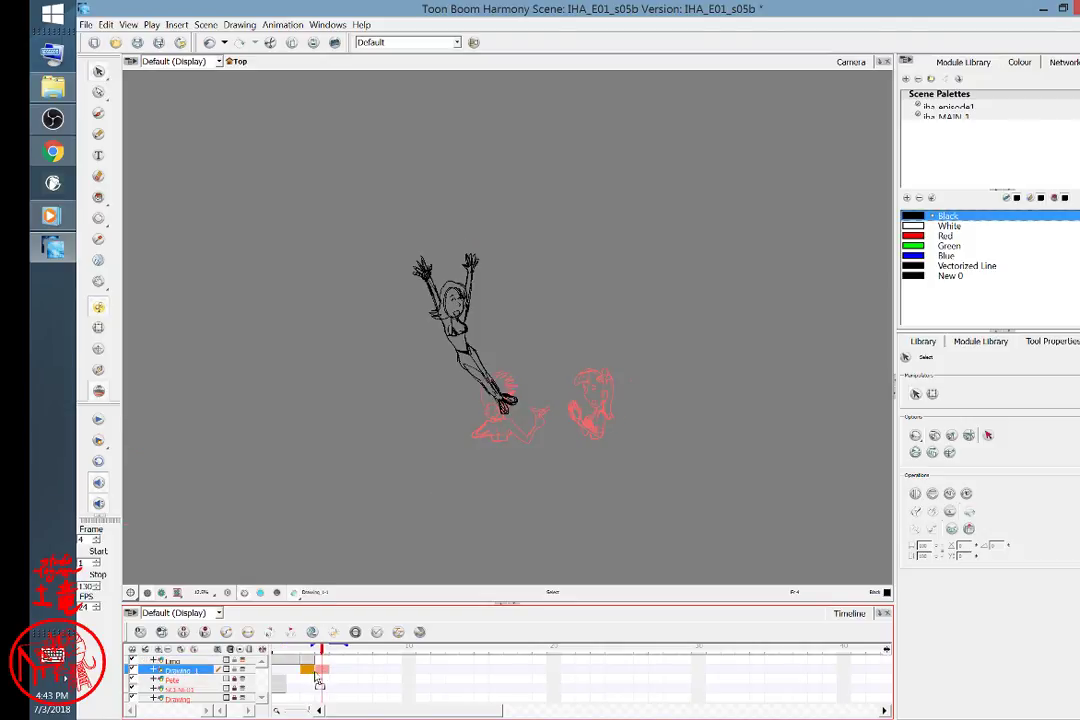
{"action": "left_click", "coordinate": [305, 657]}
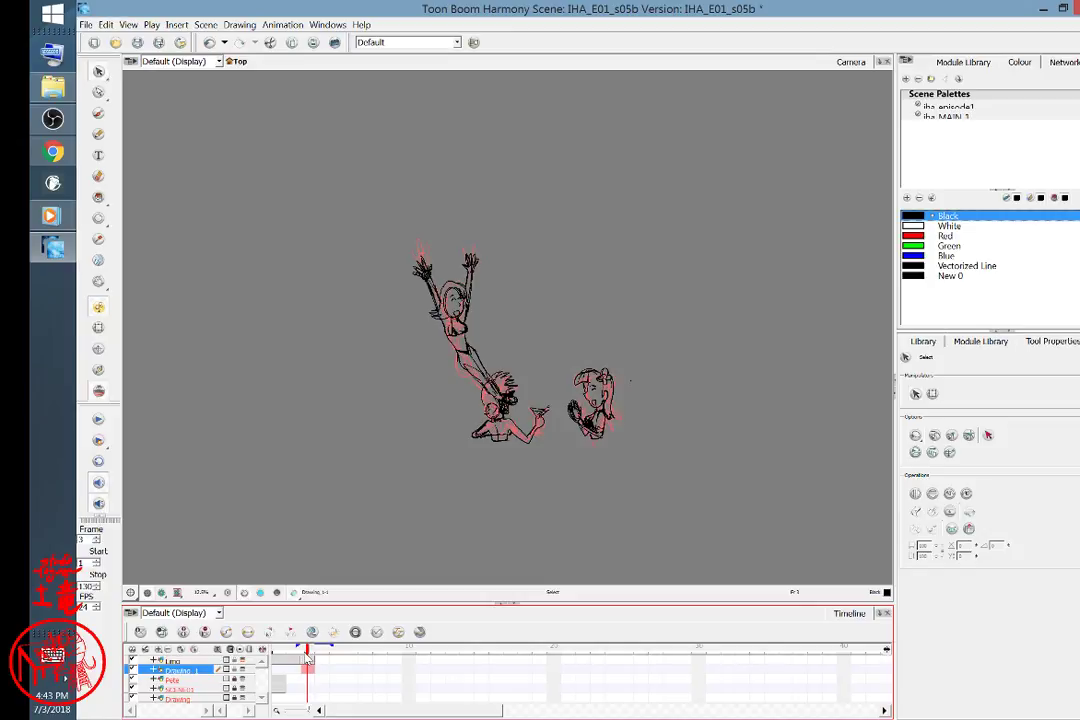
Extend the exposure of the scene layer below Pete from frame 1 through frame 3.
{"action": "left_click", "coordinate": [280, 681]}
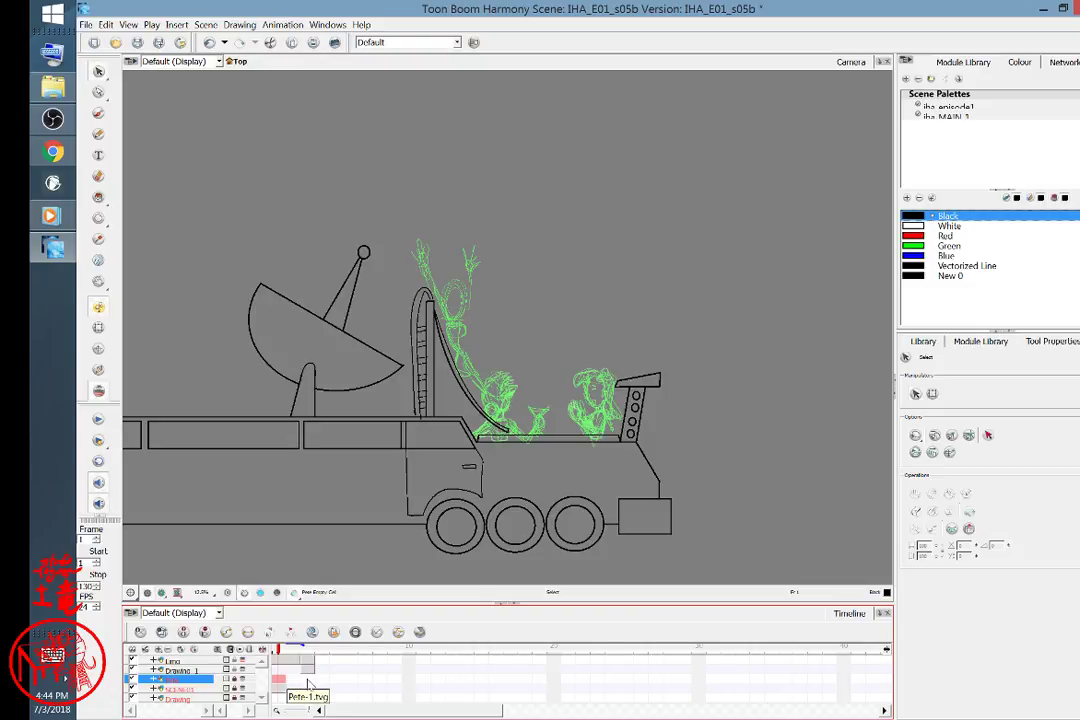
{"action": "left_click", "coordinate": [282, 691]}
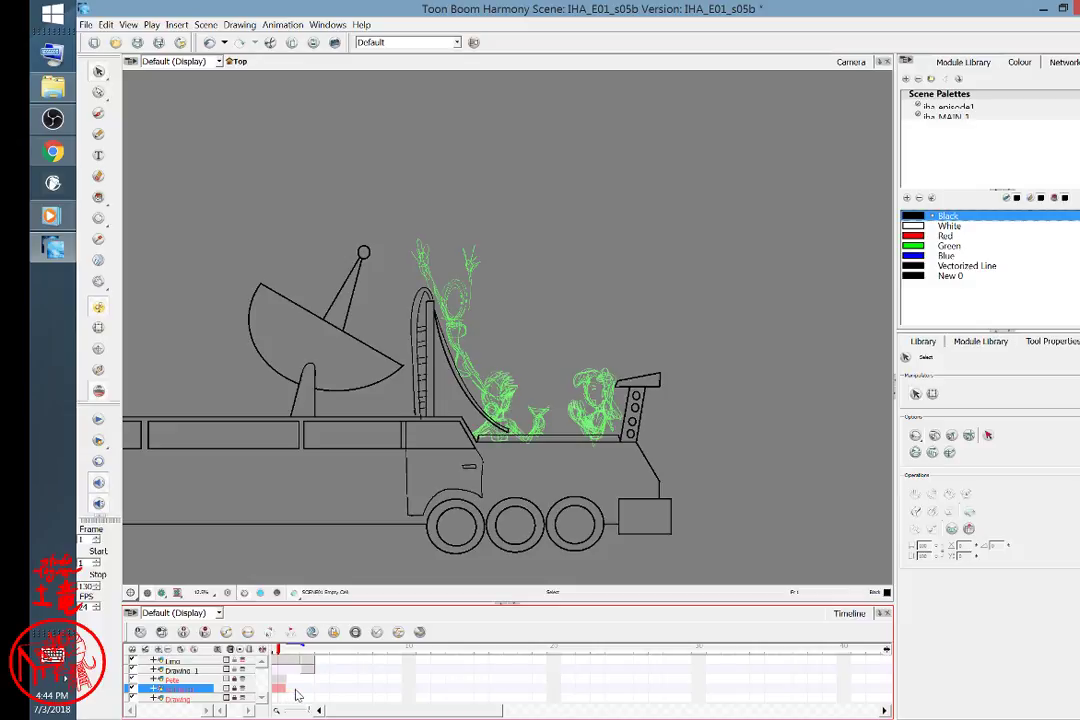
{"action": "left_click", "coordinate": [305, 690]}
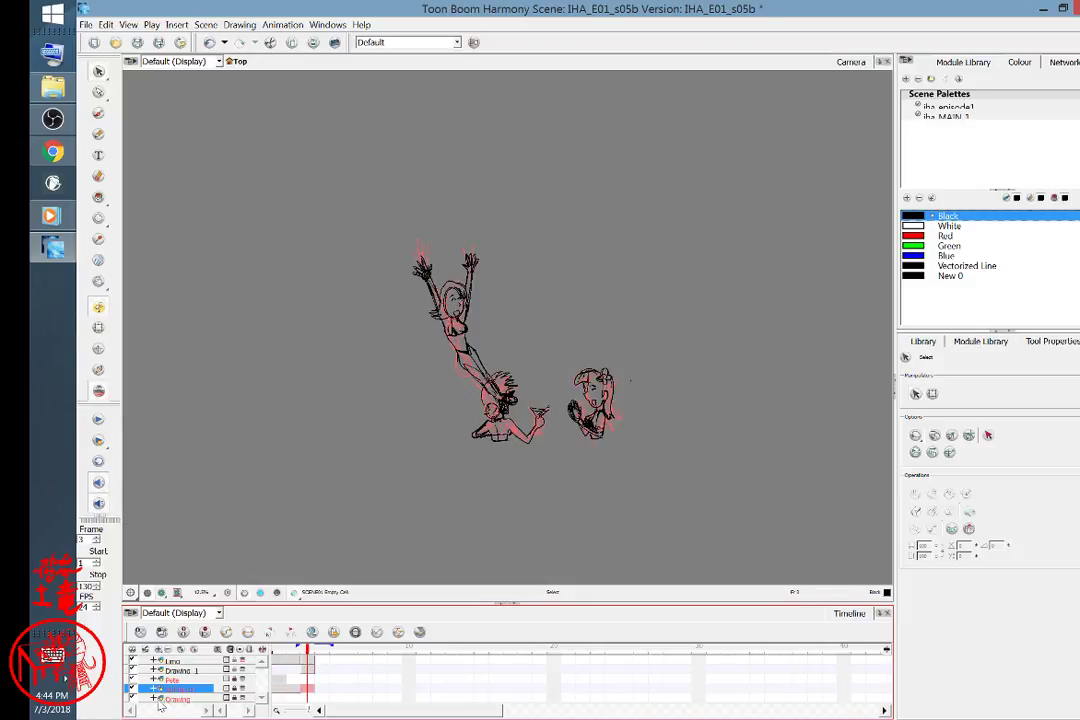
{"action": "left_click", "coordinate": [309, 681]}
{"action": "left_click", "coordinate": [310, 689]}
Compare the Limo drawings at frames 2 and 3 with the whole street scene and limousine in view.
{"action": "right_click", "coordinate": [272, 566]}
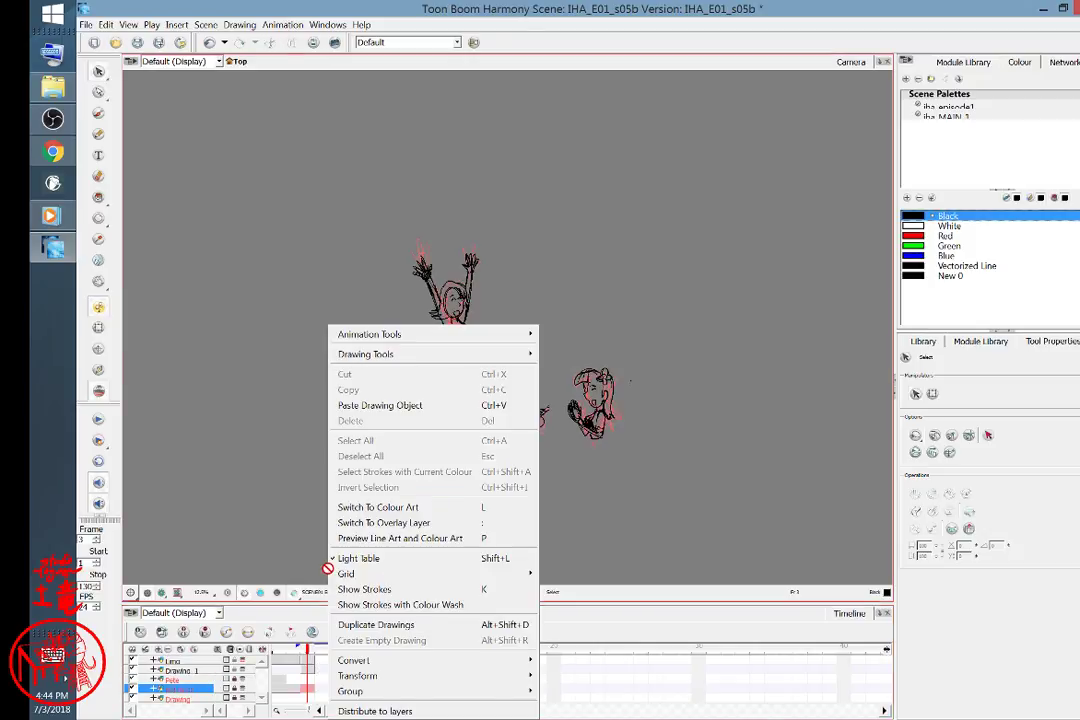
{"action": "left_click", "coordinate": [250, 495]}
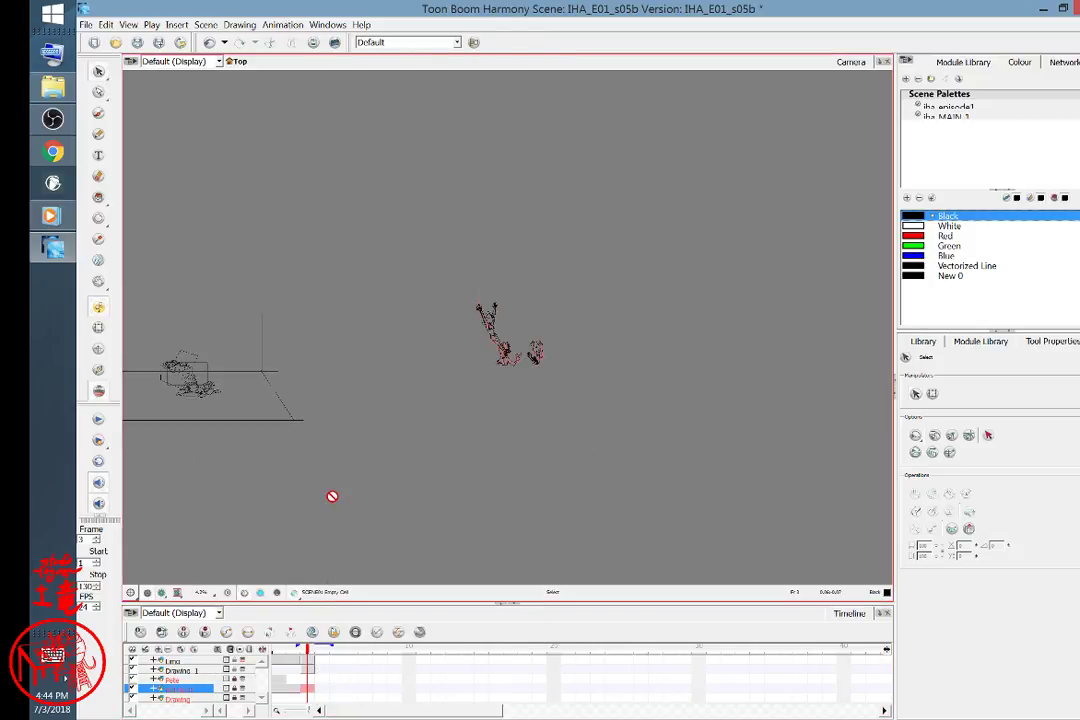
{"action": "left_click_drag", "start_coordinate": [301, 439], "coordinate": [523, 484]}
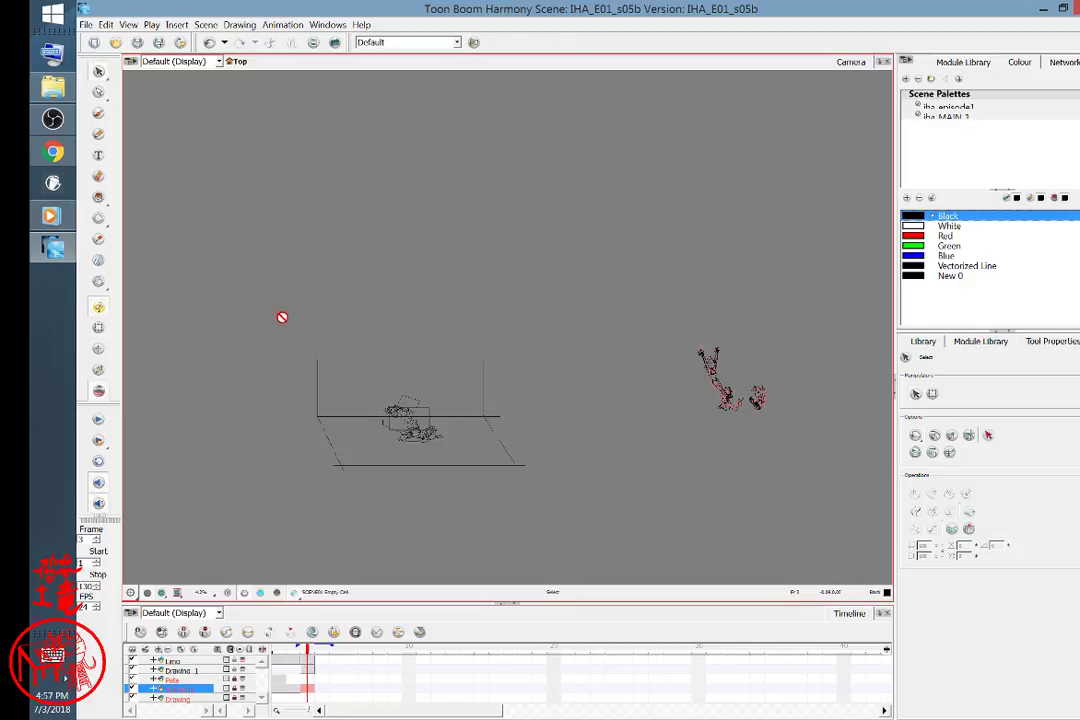
{"action": "mouse_move", "coordinate": [309, 652]}
{"action": "left_mouse_down"}
{"action": "mouse_move", "coordinate": [294, 652]}
{"action": "mouse_move", "coordinate": [309, 653]}
{"action": "left_mouse_up"}
{"action": "left_click", "coordinate": [299, 654]}
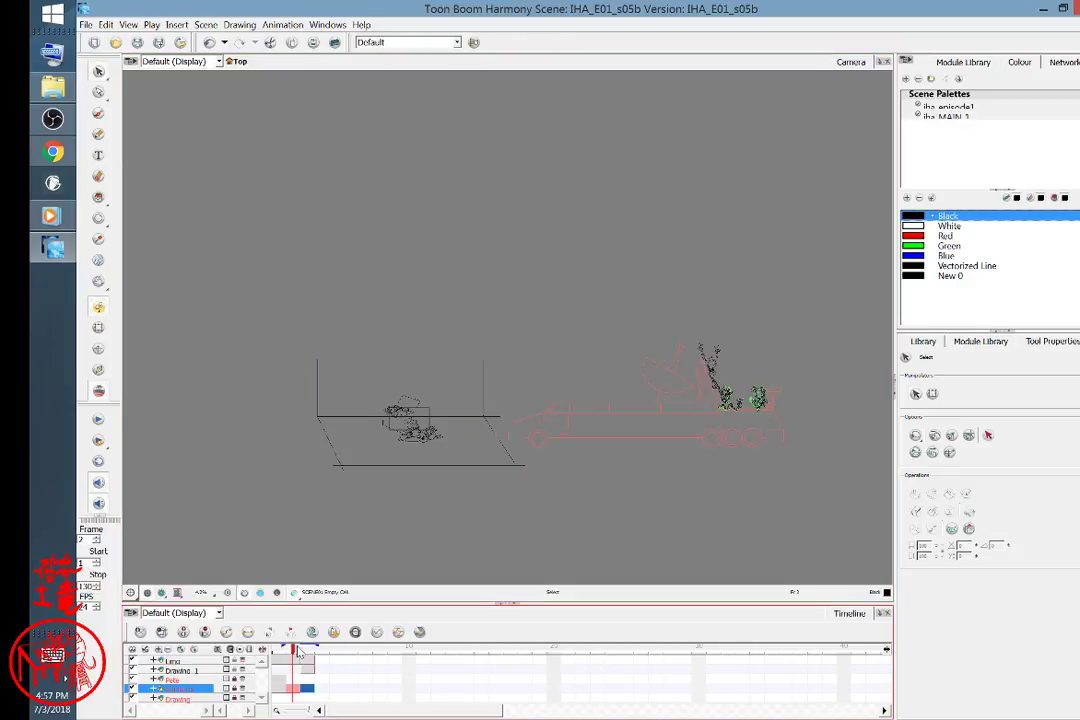
{"action": "left_click", "coordinate": [299, 661]}
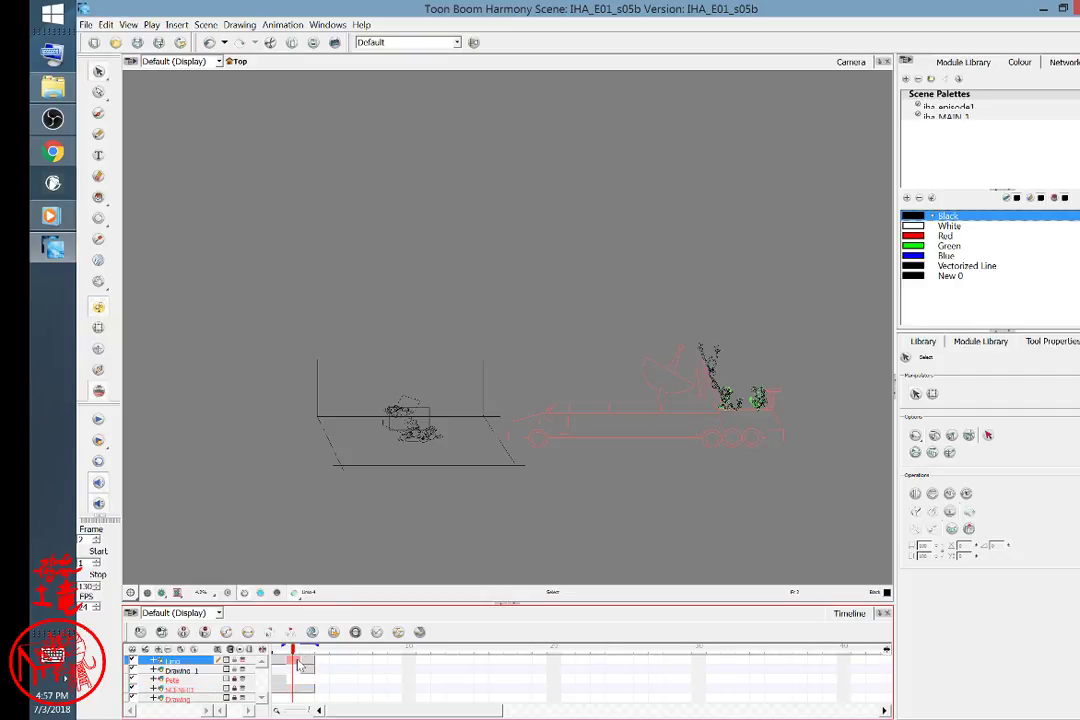
{"action": "left_click", "coordinate": [310, 663]}
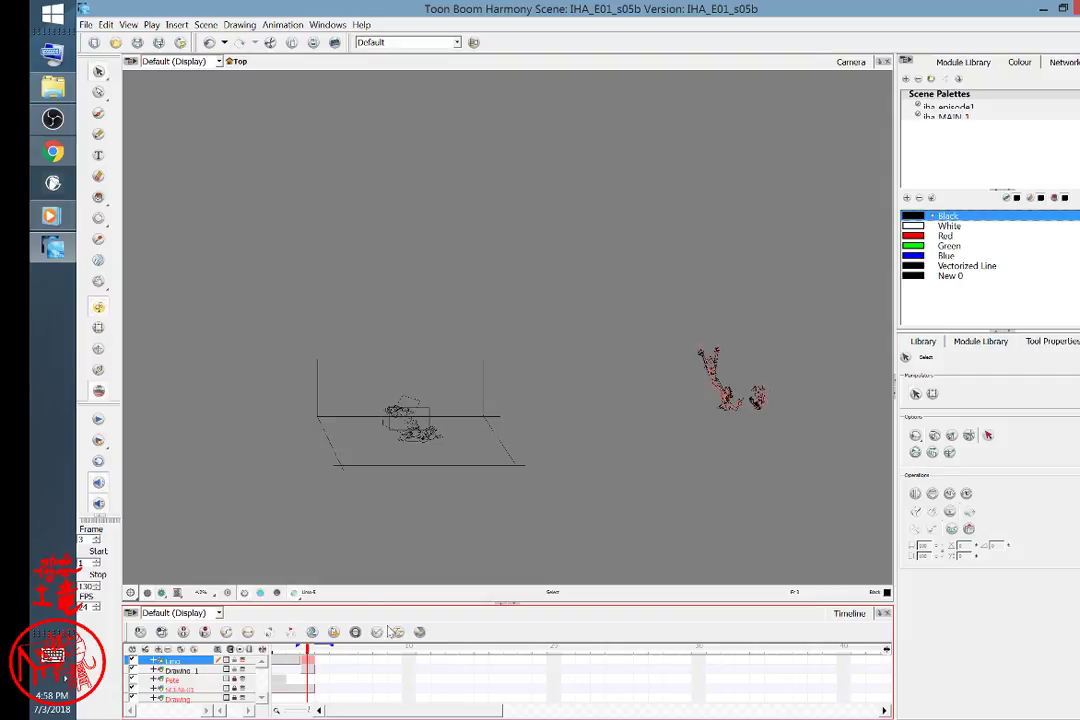
{"action": "left_click", "coordinate": [292, 660]}
{"action": "left_click", "coordinate": [308, 661]}
{"action": "left_click", "coordinate": [294, 661]}
{"action": "left_click", "coordinate": [308, 664]}
{"action": "left_click", "coordinate": [292, 660]}
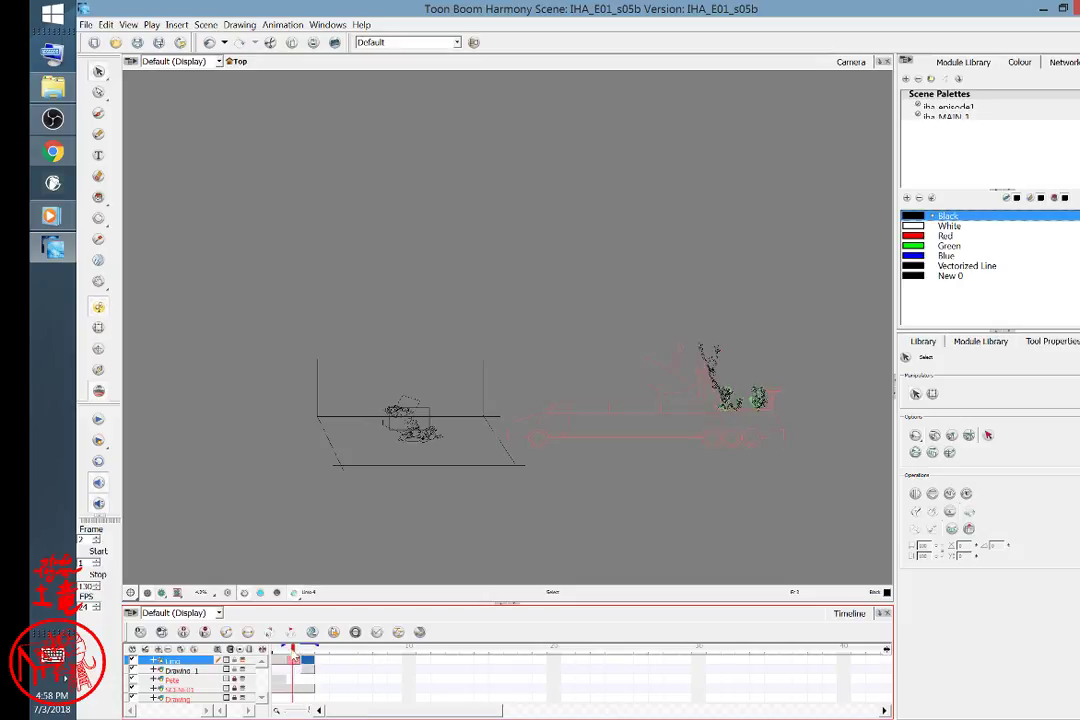
{"action": "left_click_drag", "start_coordinate": [291, 650], "coordinate": [297, 651]}
{"action": "left_click", "coordinate": [306, 660]}
{"action": "left_click", "coordinate": [294, 658]}
Switch to OBS Studio and transition the live stream to the Everything is Fine scene.
{"action": "left_click", "coordinate": [53, 119]}
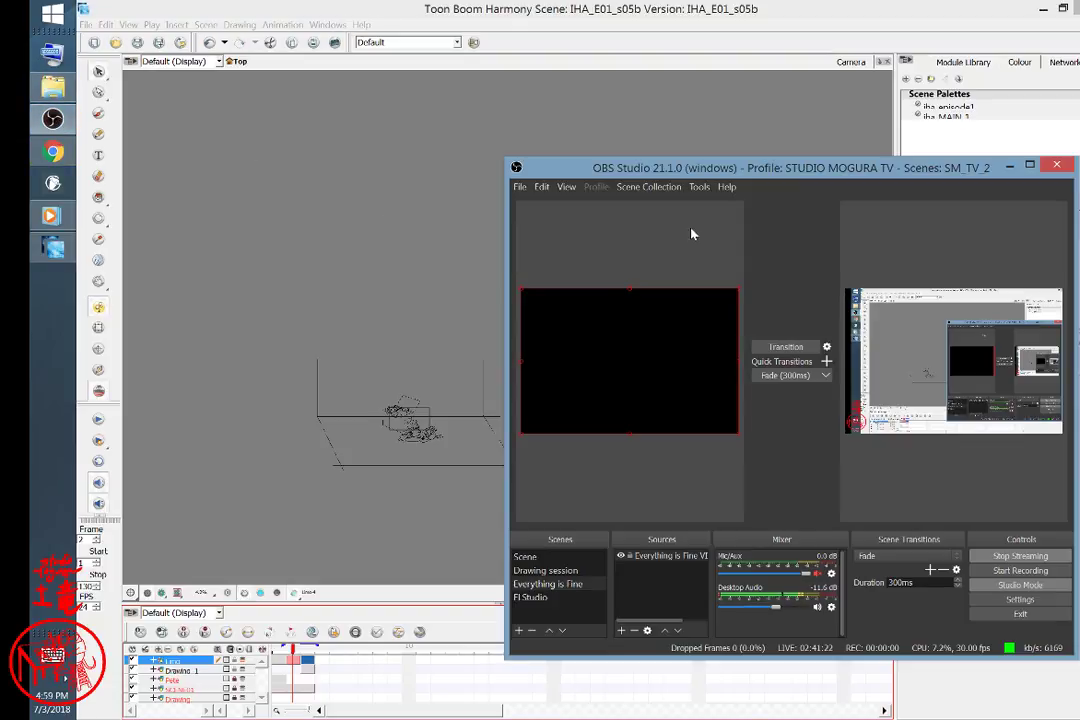
{"action": "left_click", "coordinate": [778, 347]}
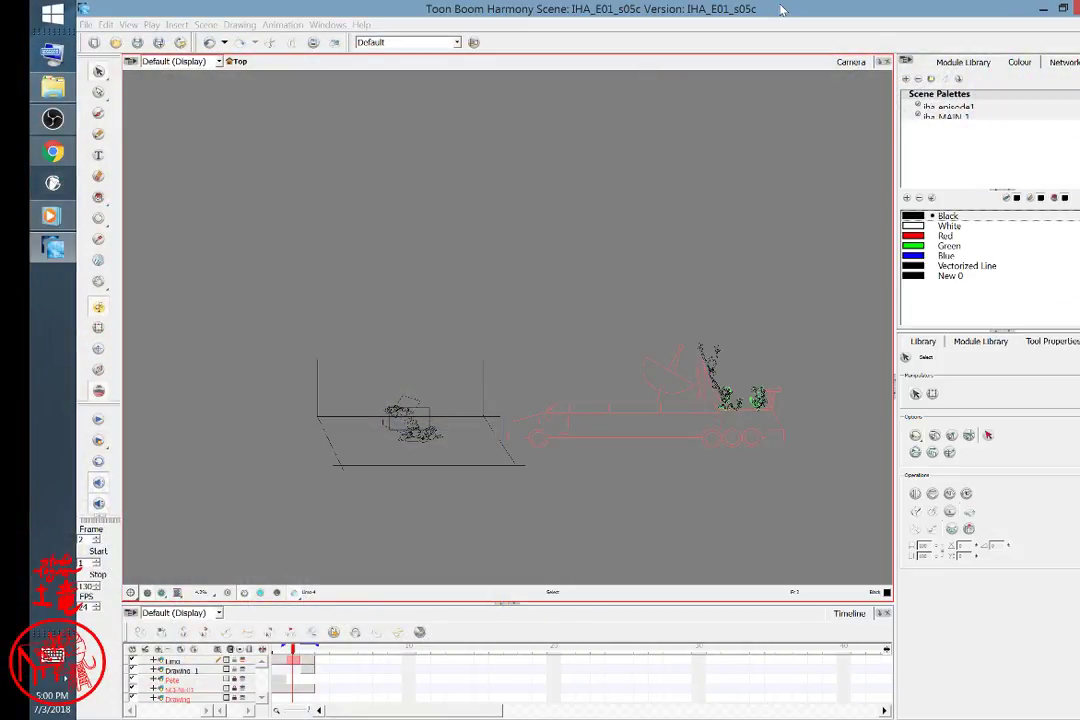
Switch back to Toon Boom Harmony and delete the rough character drawing at frame 2 of the Limo layer.
{"action": "left_click", "coordinate": [782, 10]}
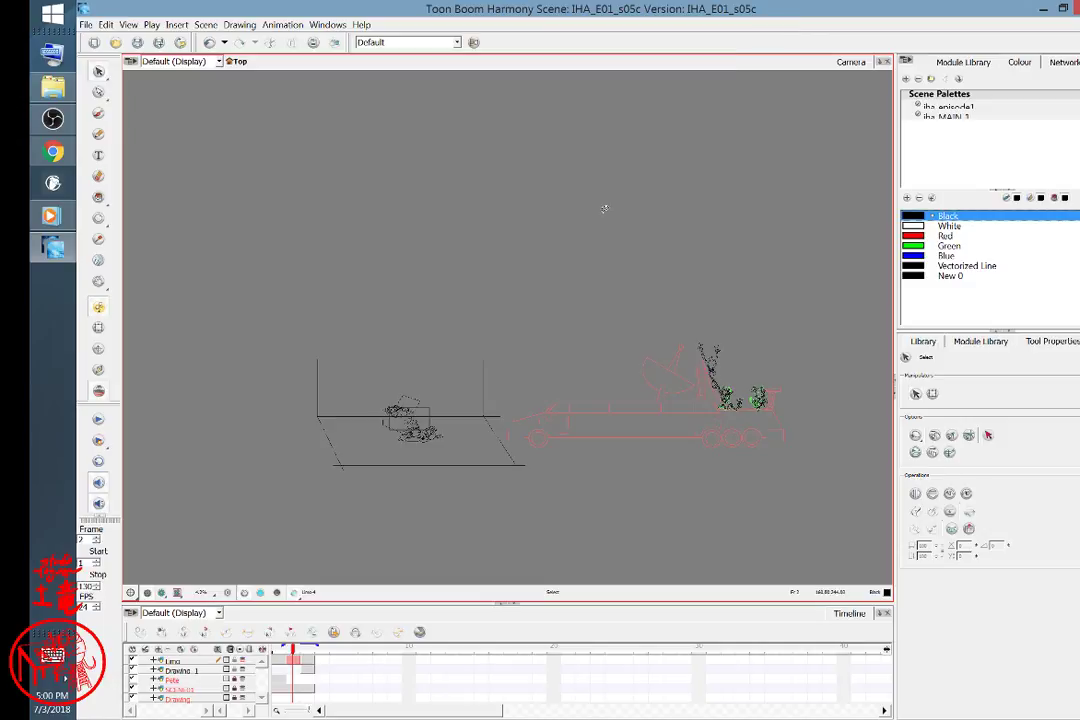
{"action": "left_click", "coordinate": [297, 663]}
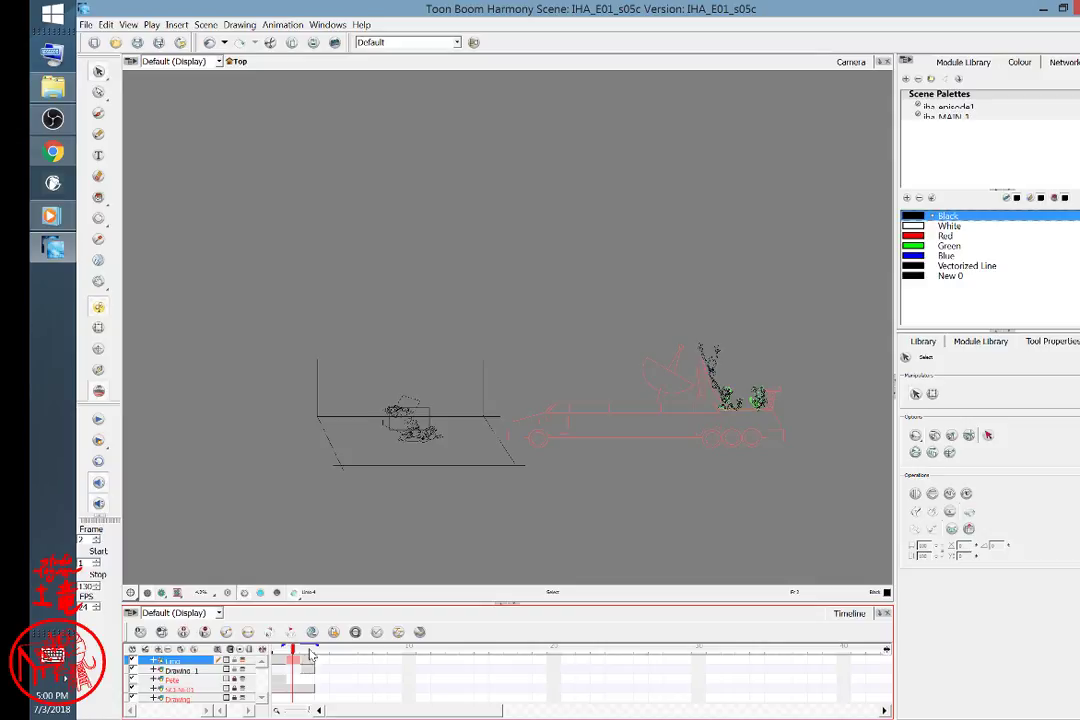
{"action": "left_click", "coordinate": [311, 652]}
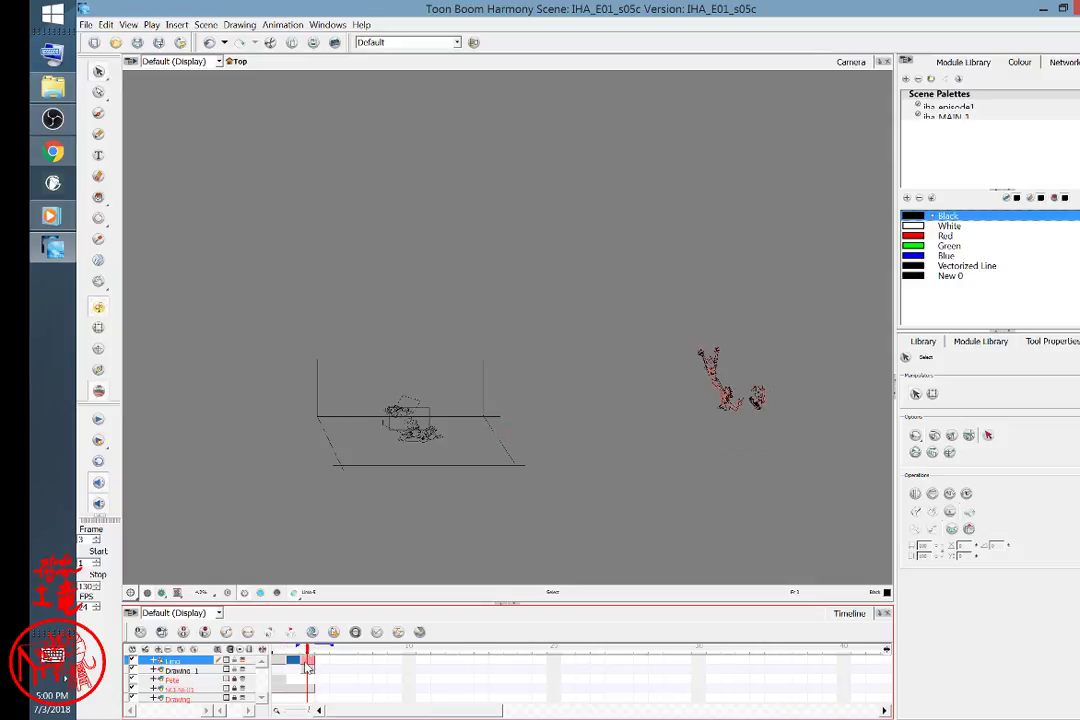
{"action": "left_click", "coordinate": [298, 668]}
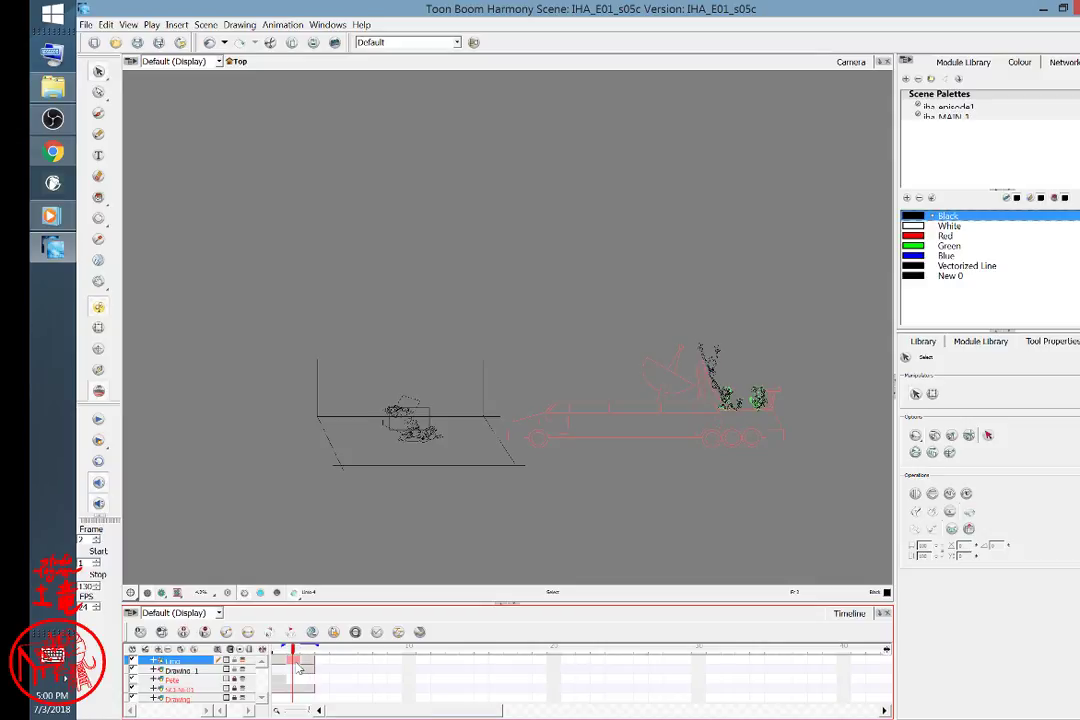
{"action": "key", "text": "Delete"}
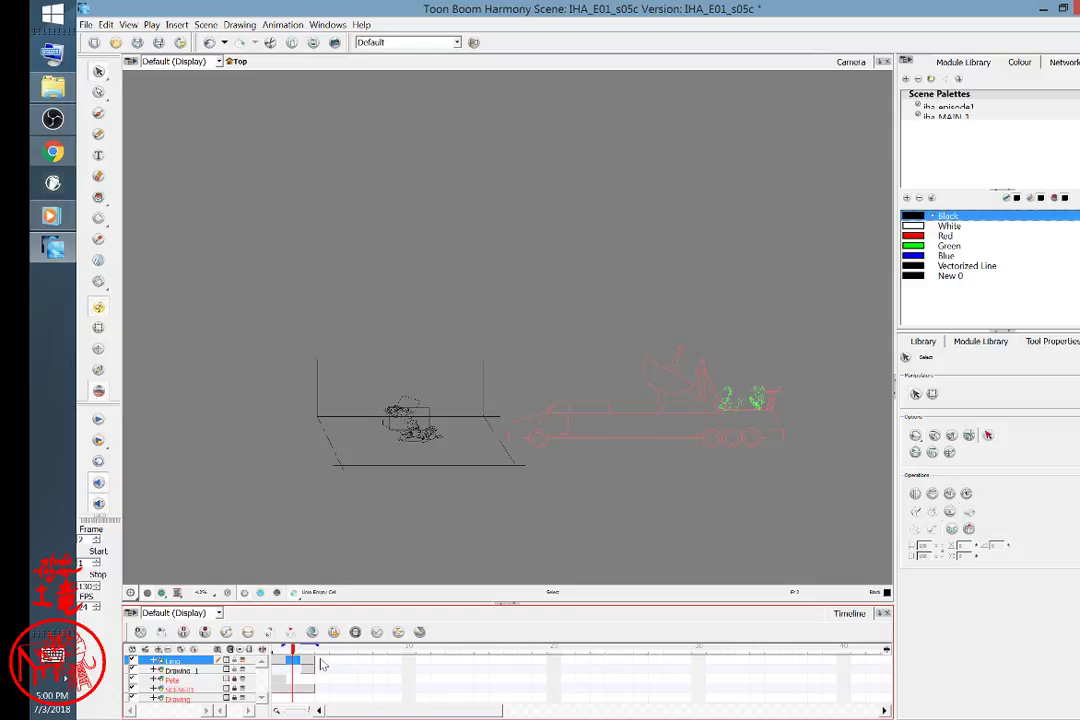
Move the inked drawings on the Limo and Drawing_1 layers from frame 3 to frame 2.
{"action": "left_click", "coordinate": [311, 665]}
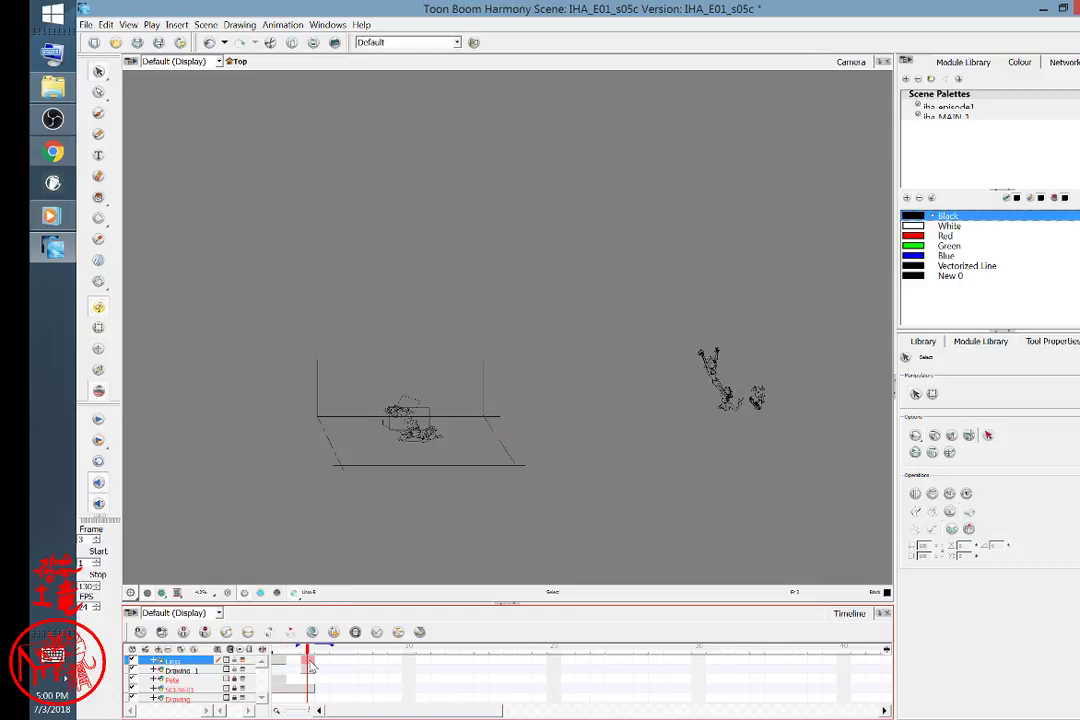
{"action": "left_click", "coordinate": [302, 672]}
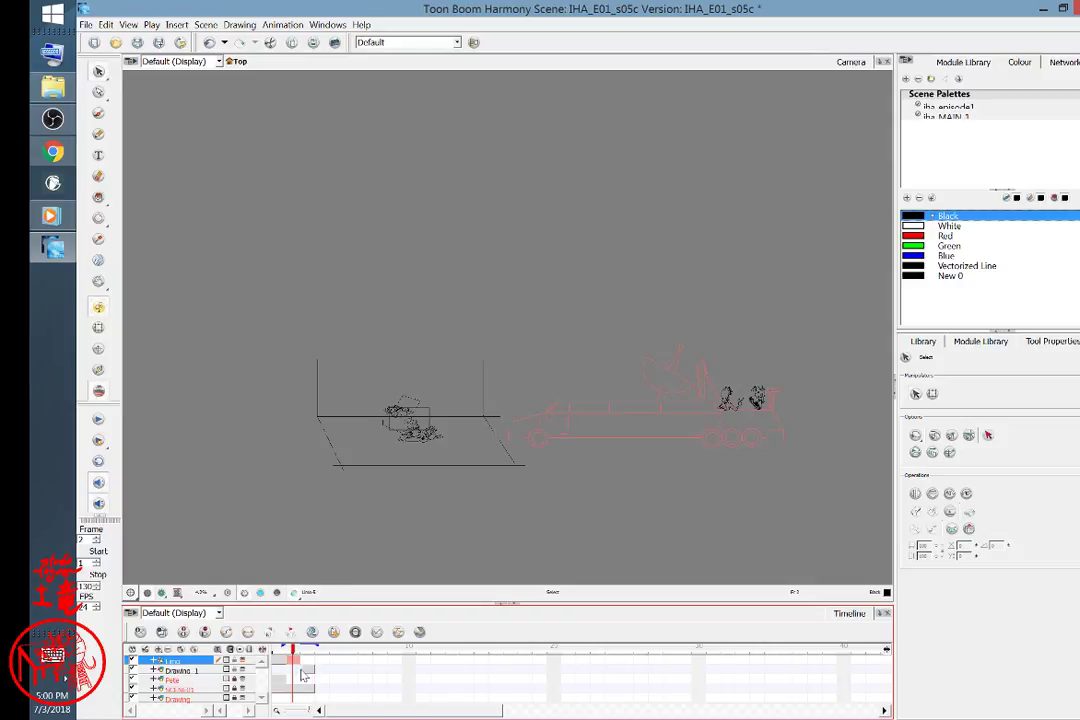
{"action": "left_click", "coordinate": [295, 670]}
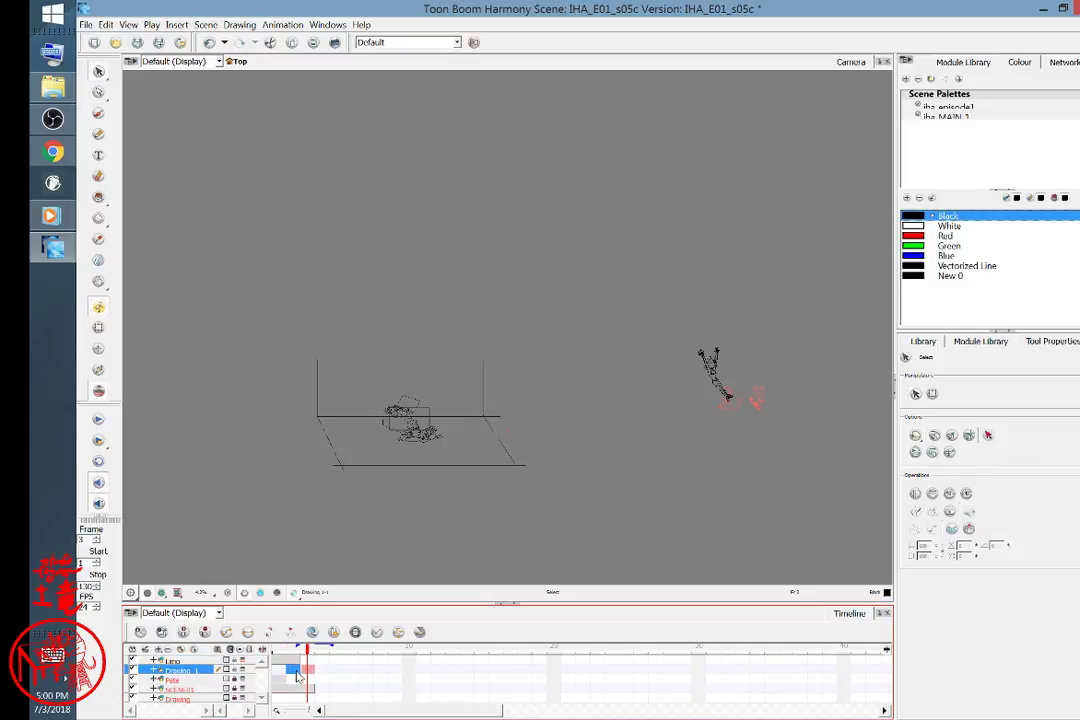
{"action": "left_click", "coordinate": [309, 671]}
{"action": "left_click", "coordinate": [294, 660]}
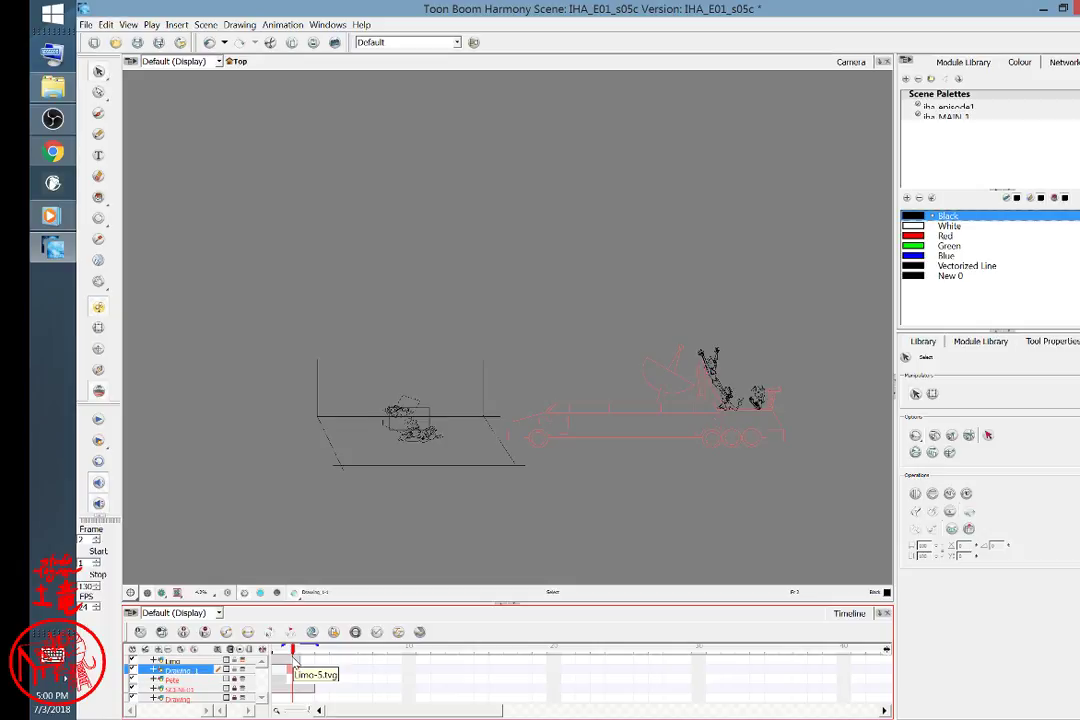
Compare the limousine at frame 1 with the inked party characters at frame 2 to check their placement.
{"action": "left_click", "coordinate": [283, 654]}
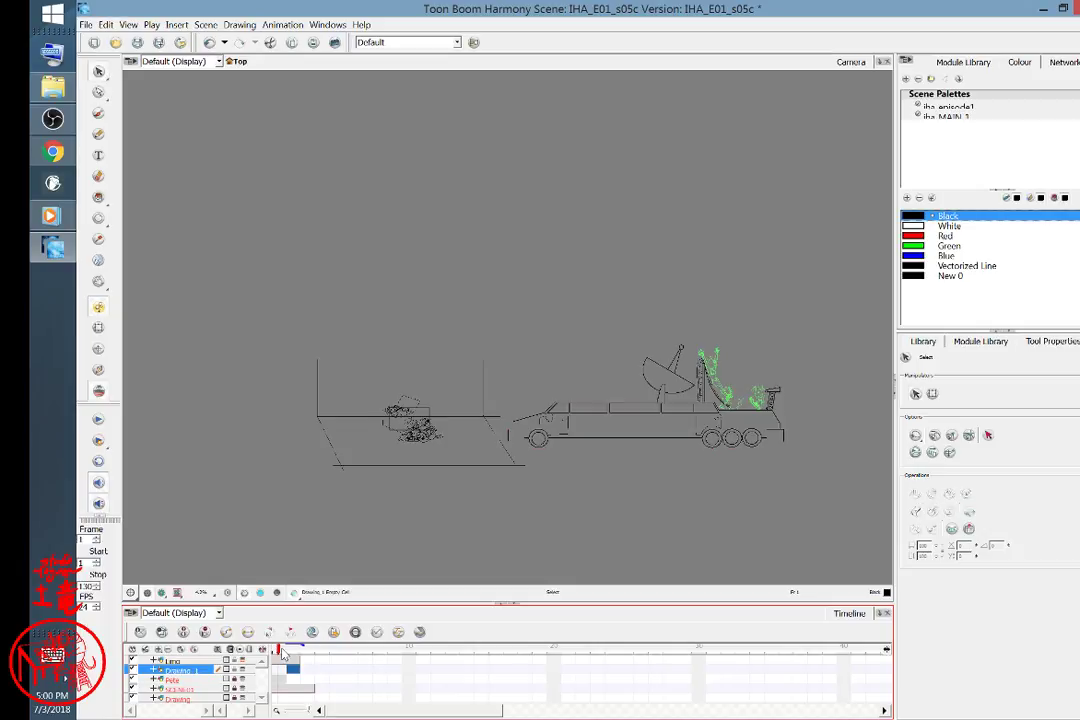
{"action": "left_click_drag", "start_coordinate": [282, 650], "coordinate": [286, 649]}
{"action": "left_click", "coordinate": [294, 654]}
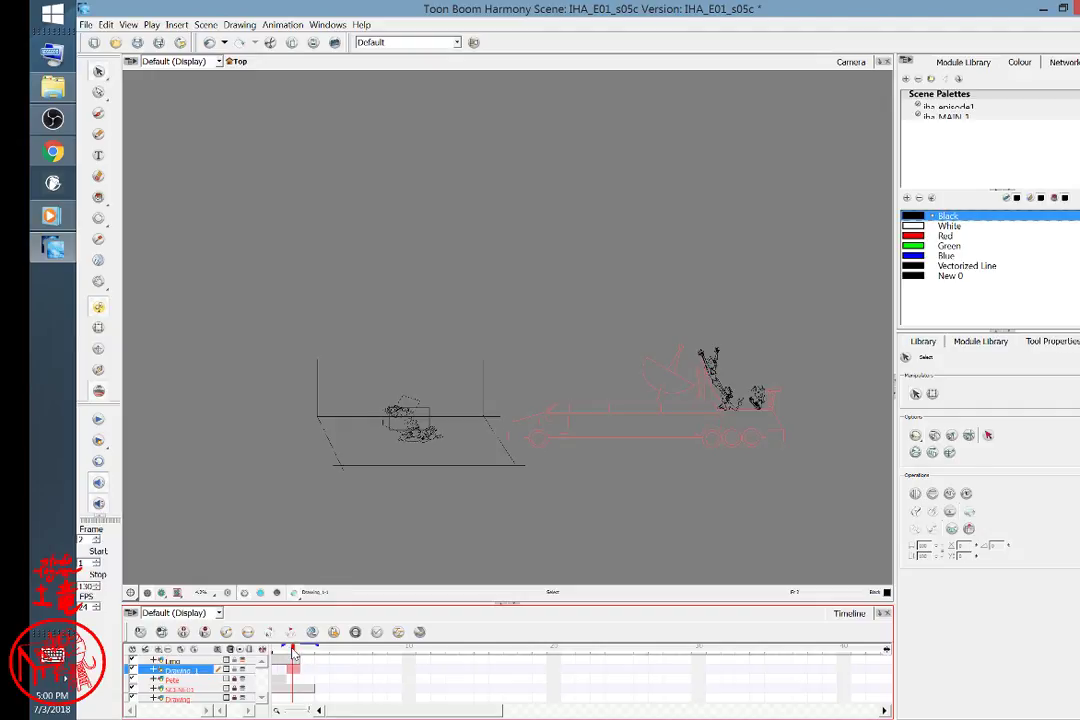
{"action": "left_click", "coordinate": [286, 654]}
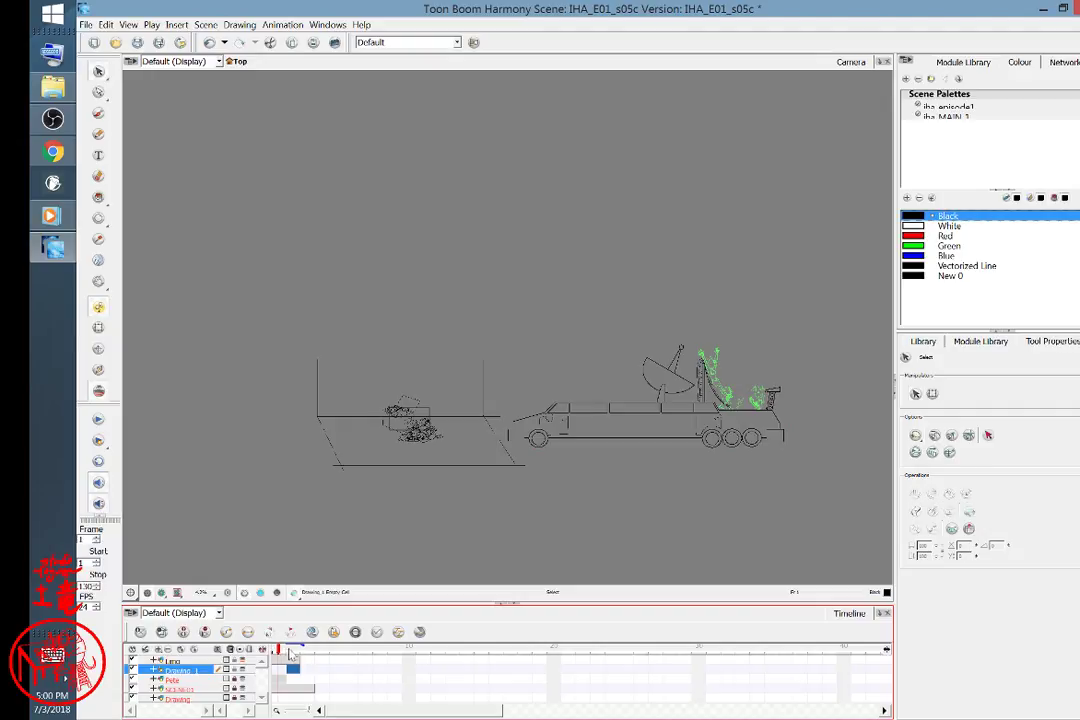
{"action": "left_click", "coordinate": [293, 654]}
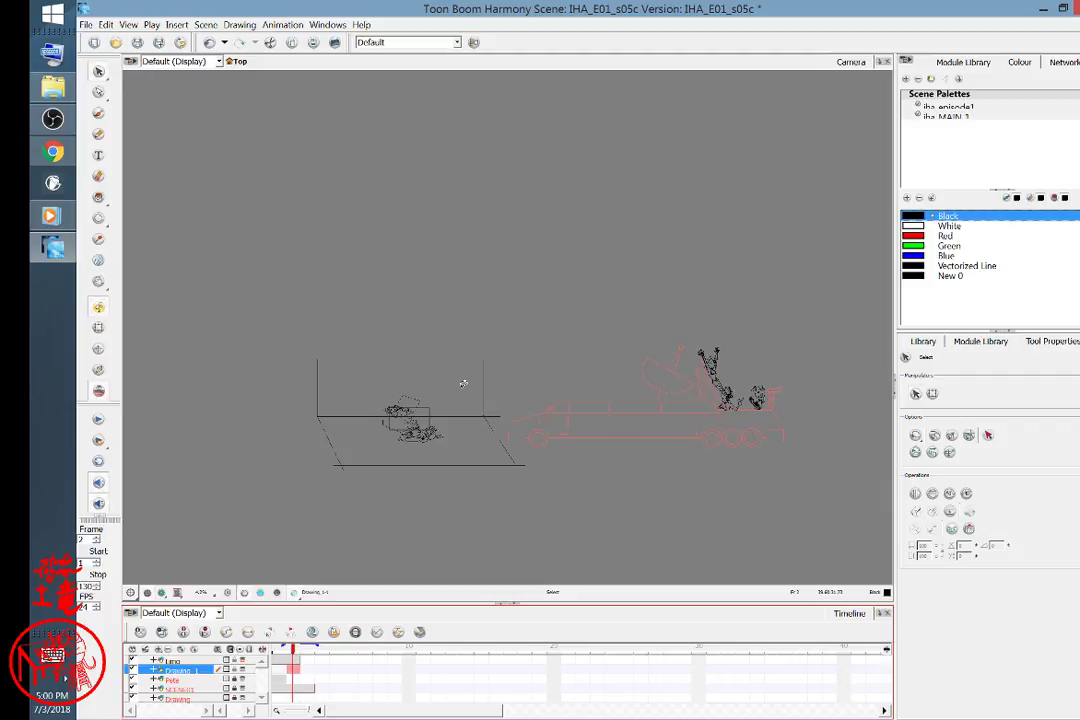
{"action": "left_click", "coordinate": [280, 652]}
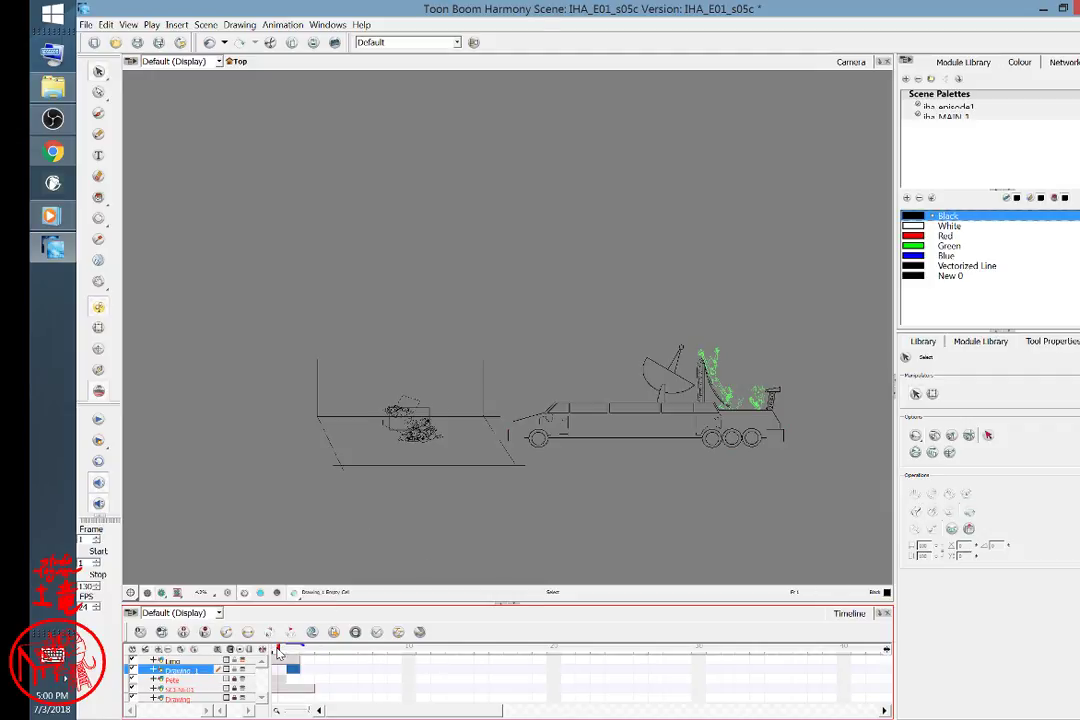